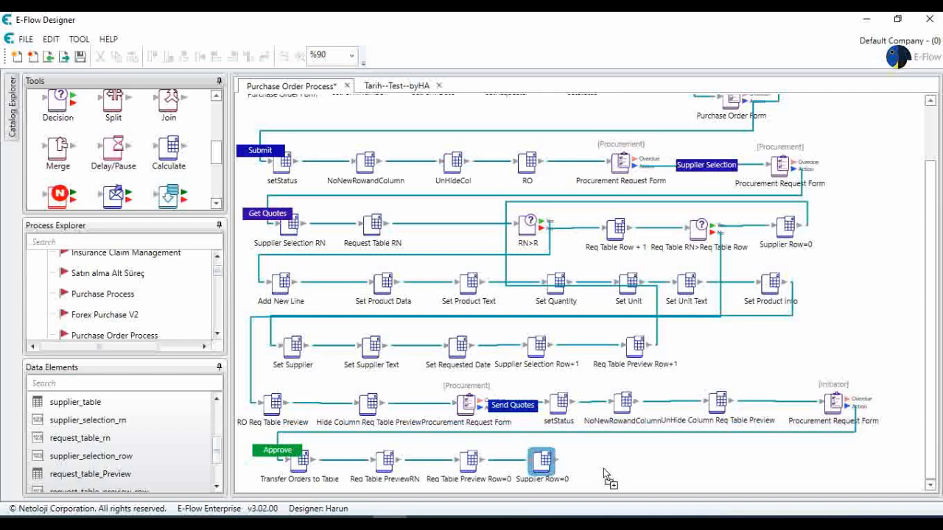
- Add a Calculate activity directly after Supplier Row=0 in the Approve branch
{"action": "left_click_drag", "start_coordinate": [603, 468], "coordinate": [591, 463]}
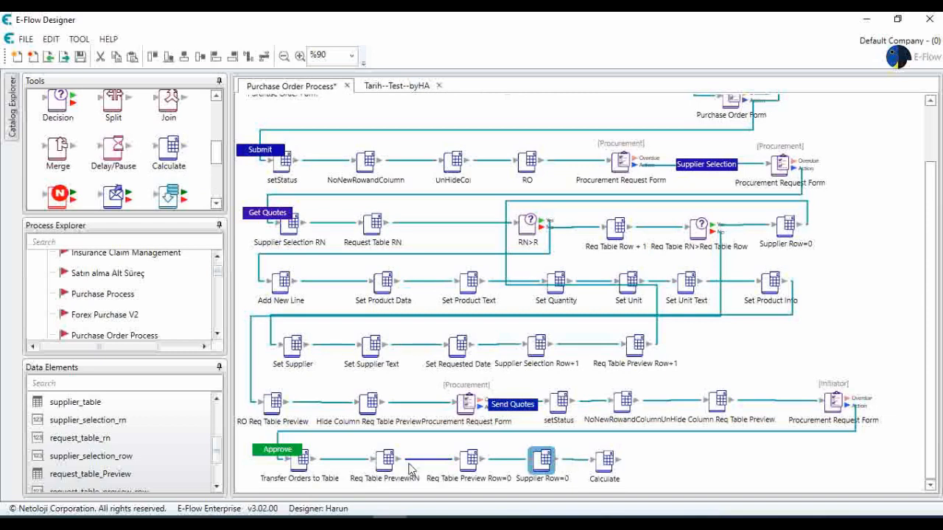
- Create a new String data element named supplier_name
{"action": "scroll", "coordinate": [164, 471], "scroll_direction": "down", "scroll_amount": 1}
{"action": "left_click", "coordinate": [157, 475]}
{"action": "right_click", "coordinate": [169, 474]}
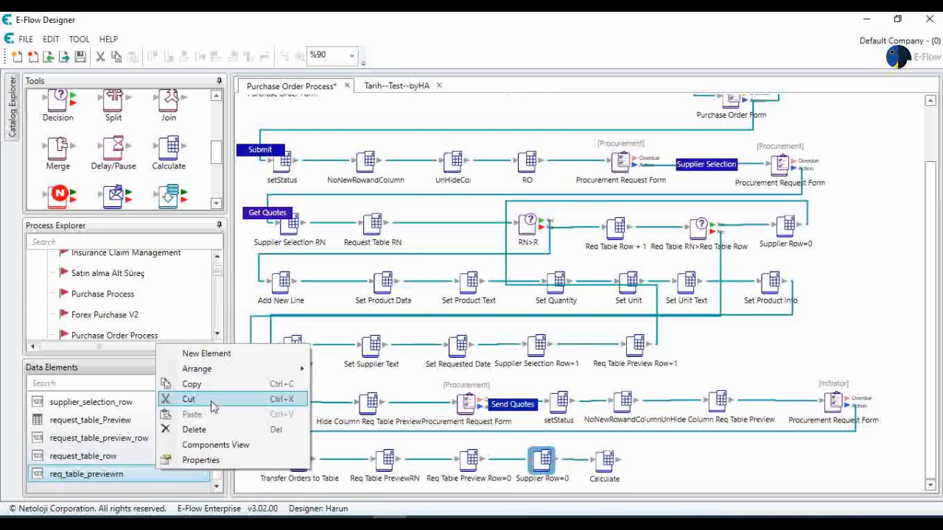
{"action": "left_click", "coordinate": [213, 355]}
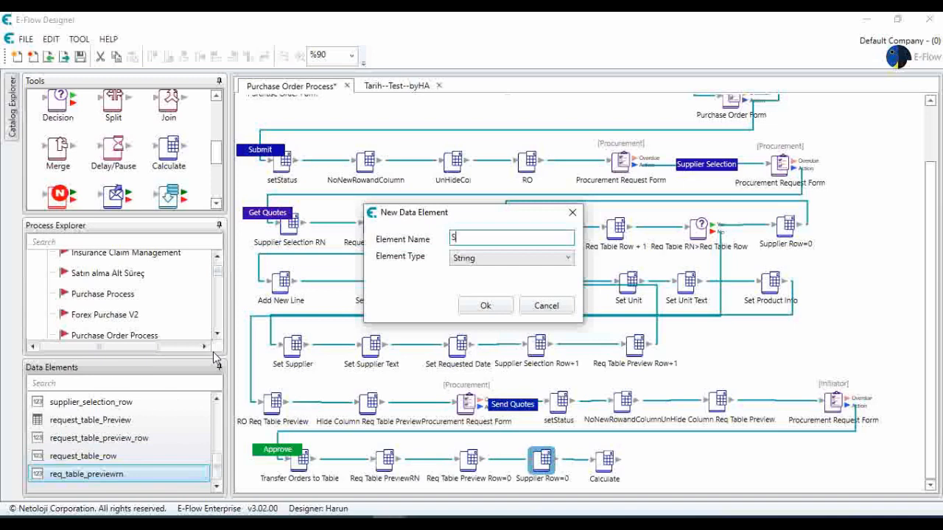
{"action": "type", "text": "Supplier_Name"}
{"action": "key", "text": "BackSpace"}
{"action": "key", "text": "BackSpace"}
{"action": "key", "text": "BackSpace"}
{"action": "key", "text": "BackSpace"}
{"action": "key", "text": "BackSpace"}
{"action": "type", "text": "Name"}
{"action": "left_click", "coordinate": [483, 306]}
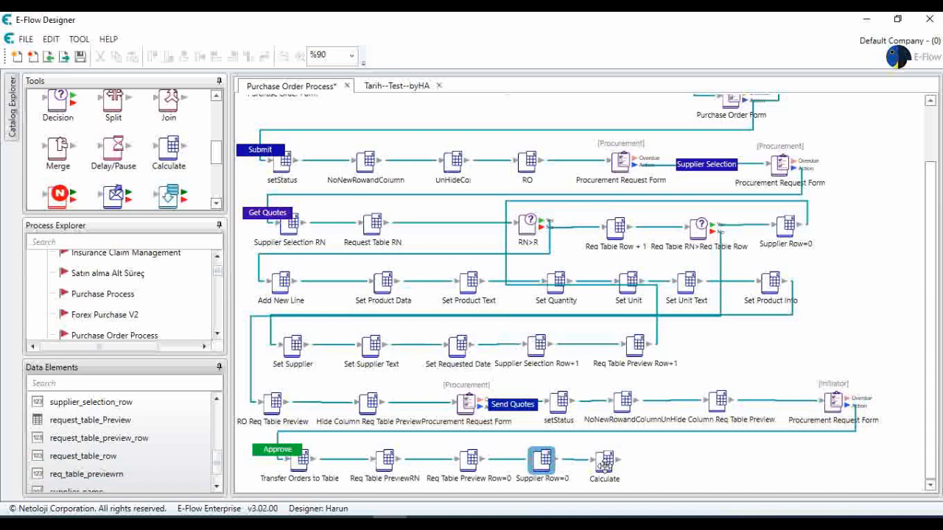
- Set the new Calculate activity's description to GetSupplierName and its calculated data element to supplier_name
{"action": "double_click", "coordinate": [604, 464]}
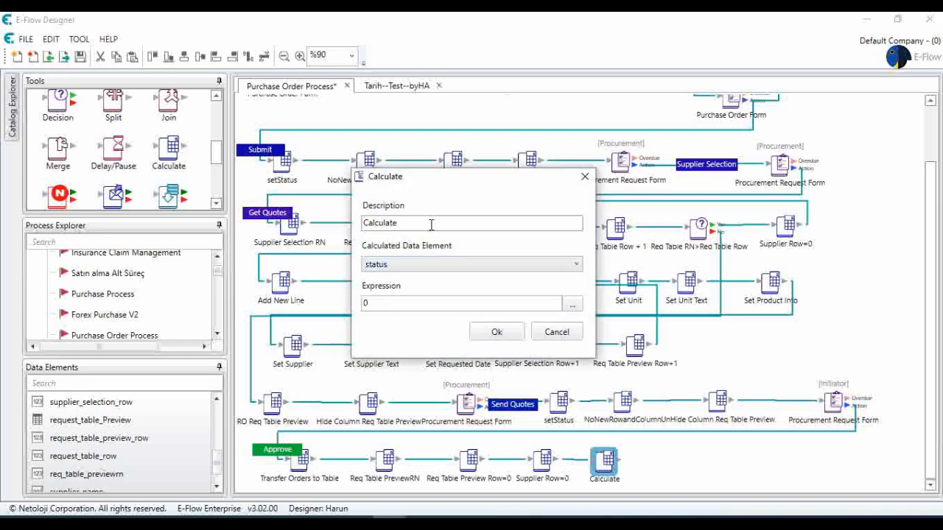
{"action": "left_click_drag", "start_coordinate": [428, 225], "coordinate": [320, 230]}
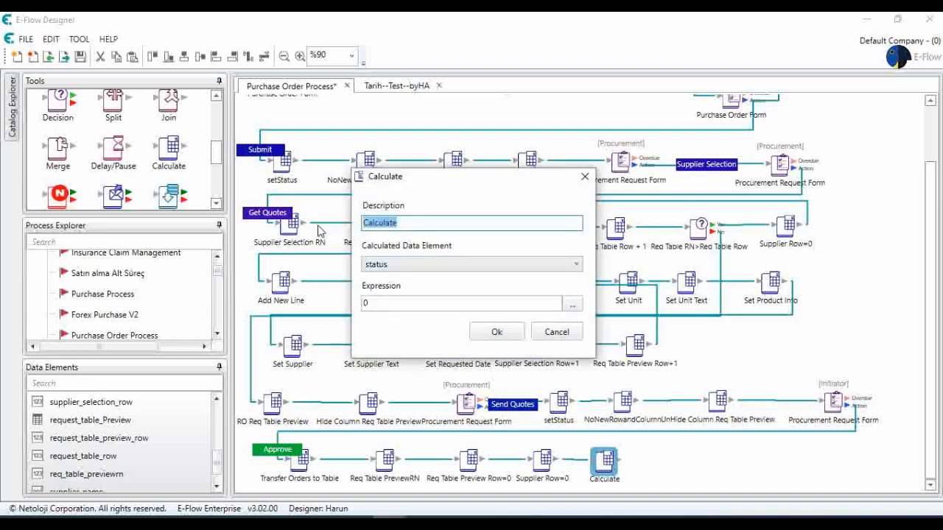
{"action": "type", "text": "Supplie"}
{"action": "key", "text": "BackSpace"}
{"action": "key", "text": "BackSpace"}
{"action": "key", "text": "BackSpace"}
{"action": "key", "text": "BackSpace"}
{"action": "key", "text": "BackSpace"}
{"action": "key", "text": "BackSpace"}
{"action": "key", "text": "BackSpace"}
{"action": "key", "text": "BackSpace"}
{"action": "key", "text": "BackSpace"}
{"action": "type", "text": "GerSupplierName"}
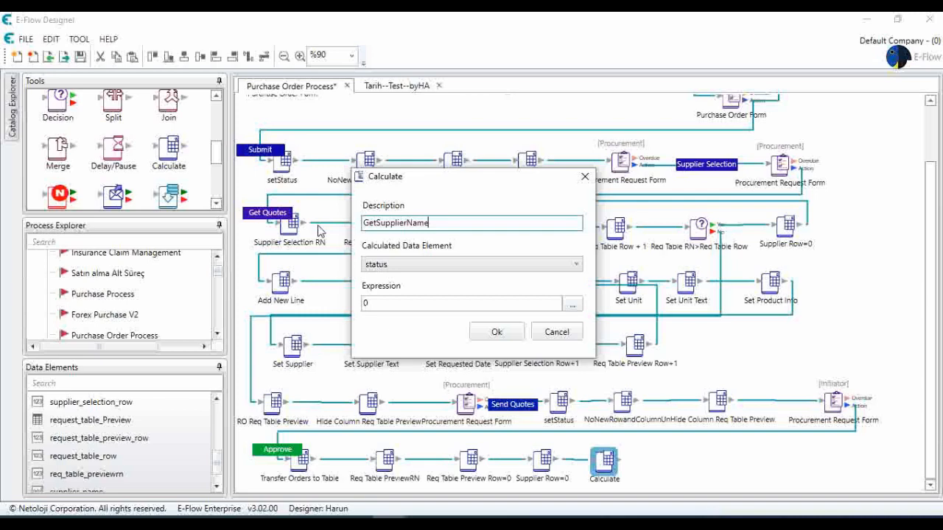
{"action": "left_click", "coordinate": [539, 267]}
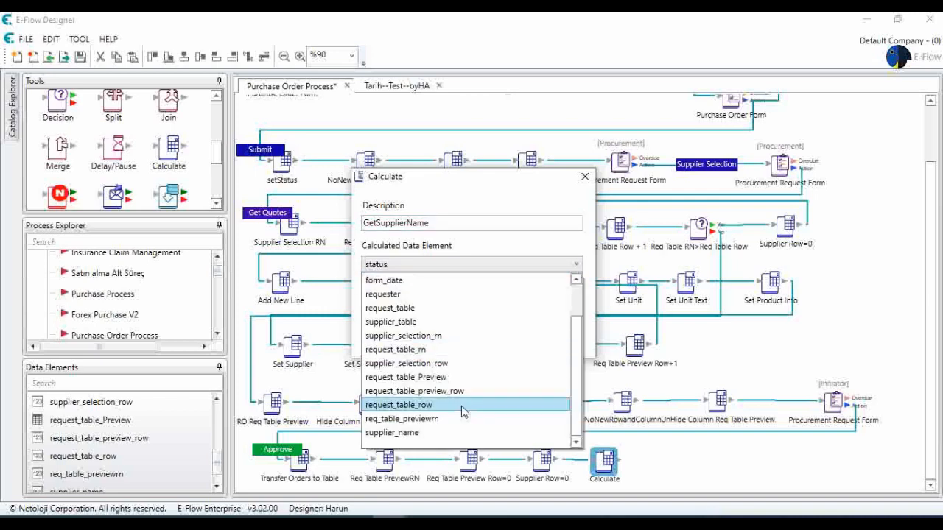
{"action": "left_click", "coordinate": [453, 432]}
- Replace the activity's default expression with the GetLineItemDataText(table, row, col) function
{"action": "left_click", "coordinate": [564, 309]}
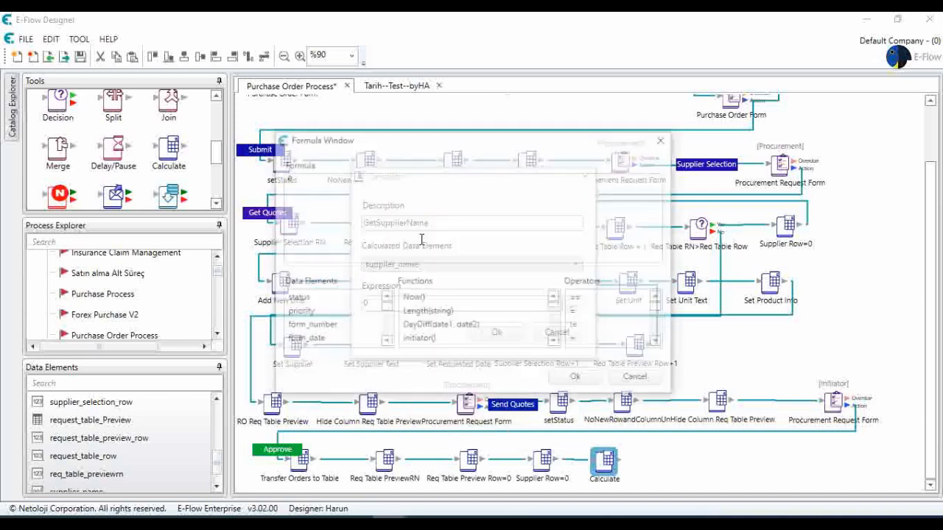
{"action": "key", "text": "BackSpace"}
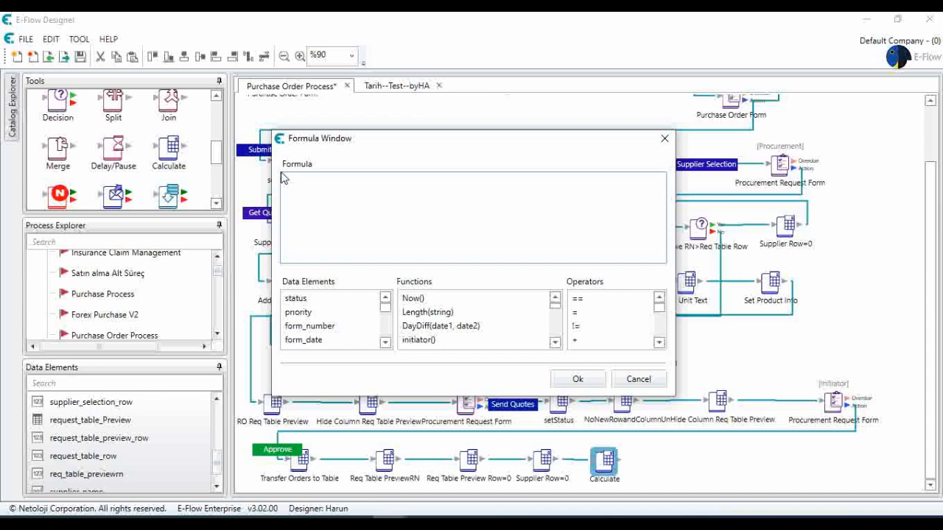
{"action": "left_click", "coordinate": [448, 302]}
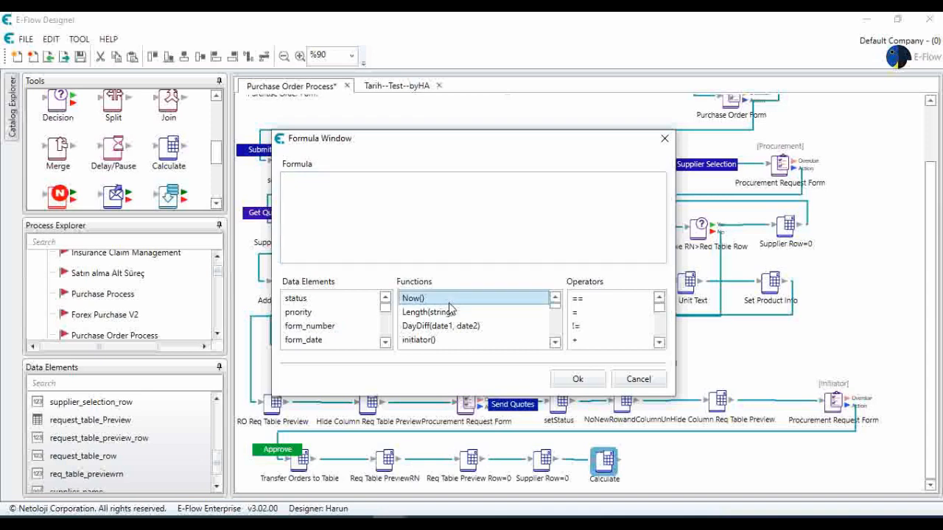
{"action": "key", "text": "g"}
{"action": "key", "text": "g"}
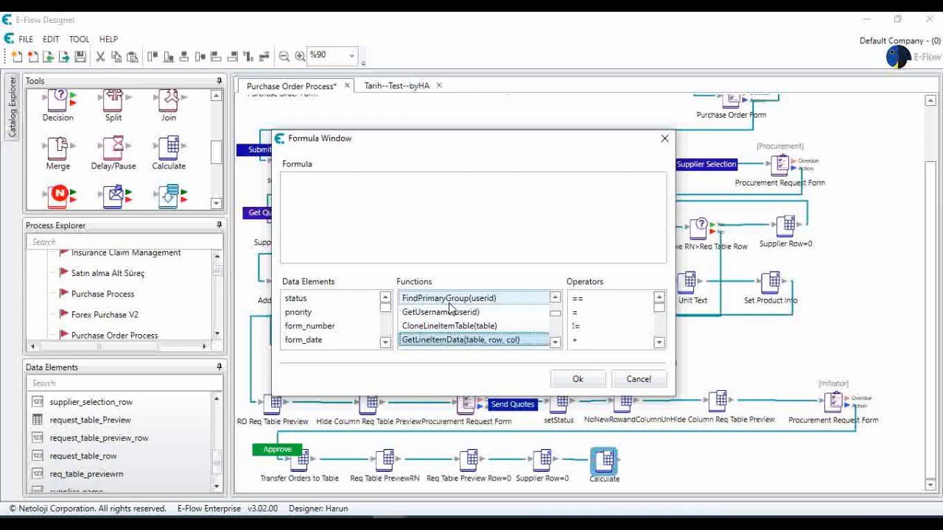
{"action": "key", "text": "g"}
{"action": "key", "text": "g"}
{"action": "key", "text": "g"}
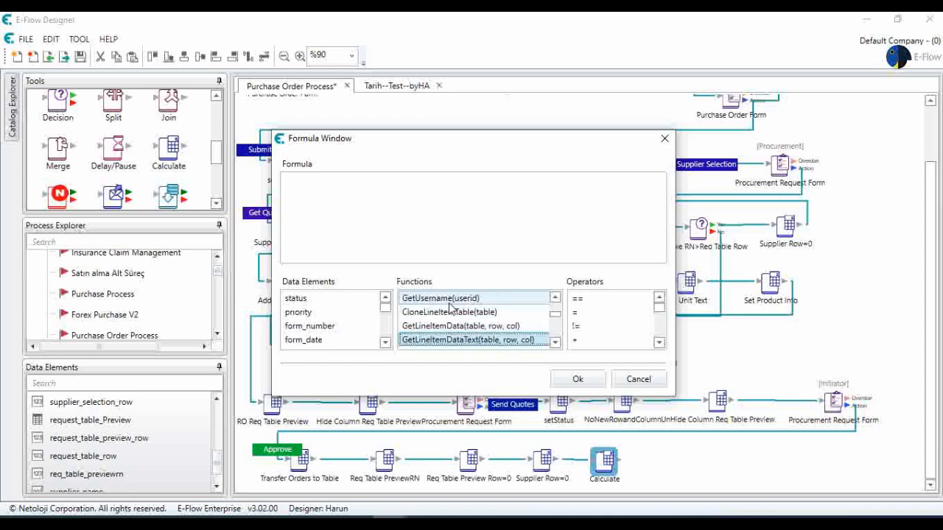
{"action": "double_click", "coordinate": [472, 340]}
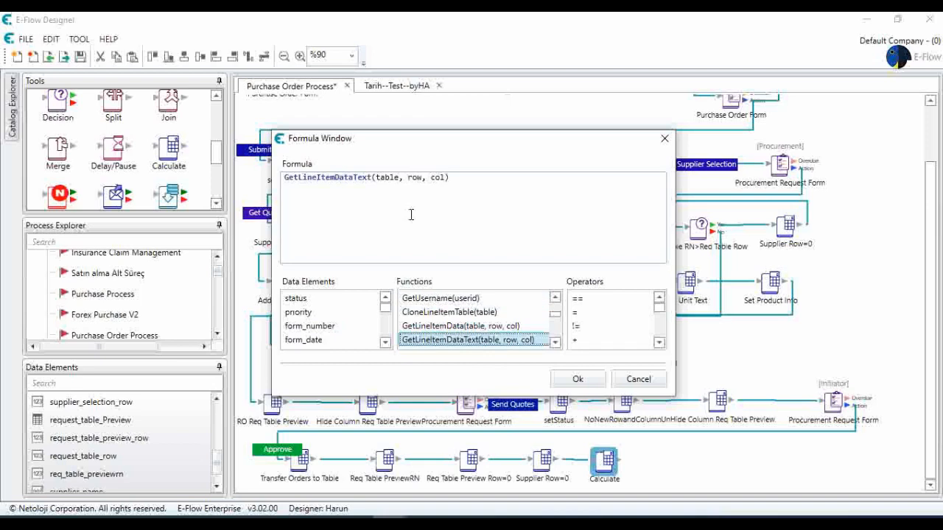
- Replace the function's table argument with the supplier_table data element
{"action": "double_click", "coordinate": [390, 179]}
{"action": "key", "text": "BackSpace"}
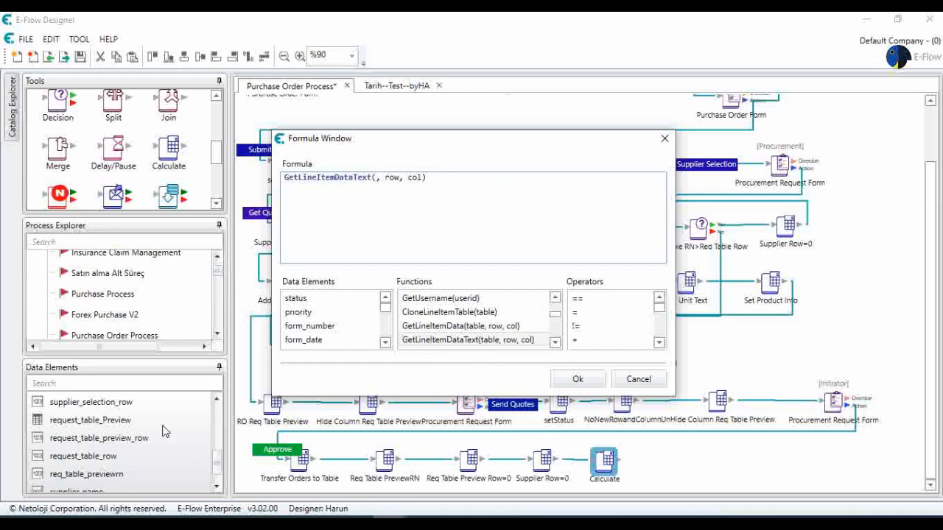
{"action": "left_click", "coordinate": [412, 326]}
{"action": "left_click", "coordinate": [384, 343]}
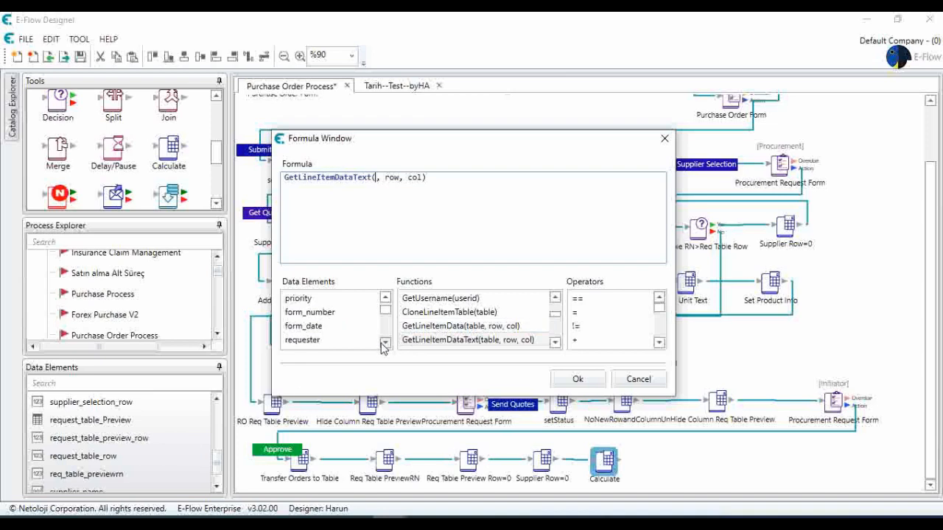
{"action": "left_click", "coordinate": [385, 342]}
{"action": "left_click", "coordinate": [385, 342]}
{"action": "left_click", "coordinate": [384, 342]}
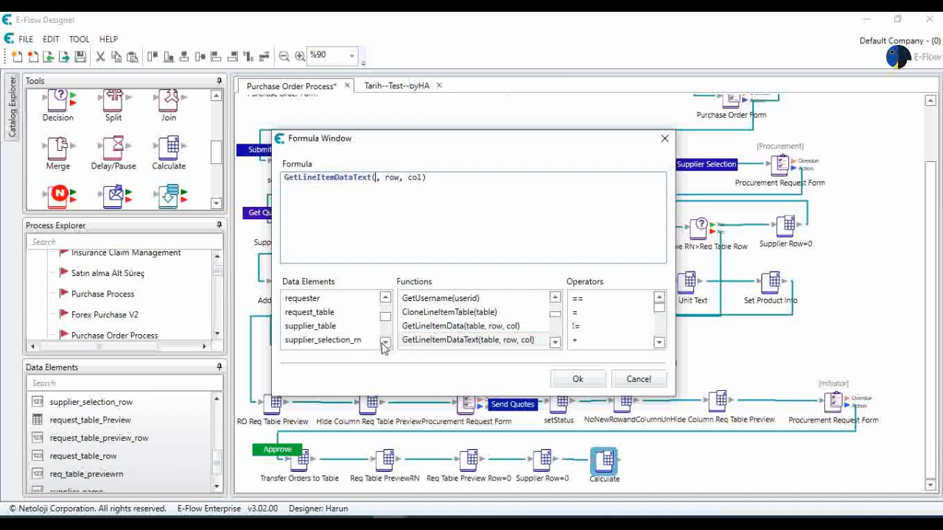
{"action": "double_click", "coordinate": [342, 325]}
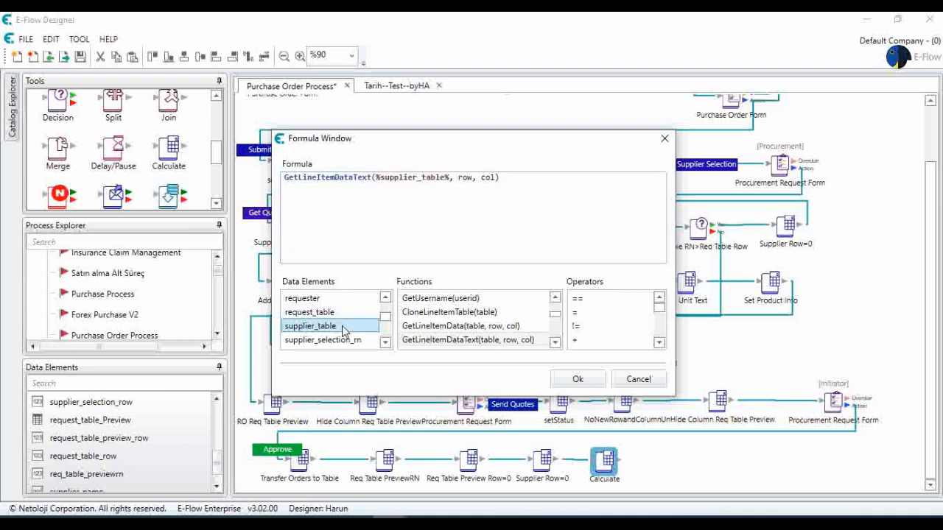
- Replace the function's row argument with the supplier_selection_row data element
{"action": "left_click", "coordinate": [386, 343]}
{"action": "left_click", "coordinate": [386, 343]}
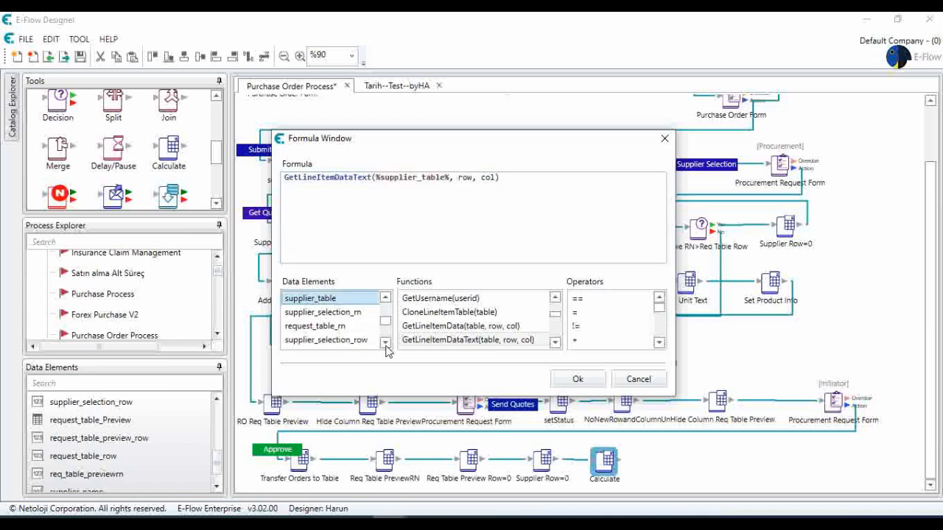
{"action": "left_click", "coordinate": [385, 343]}
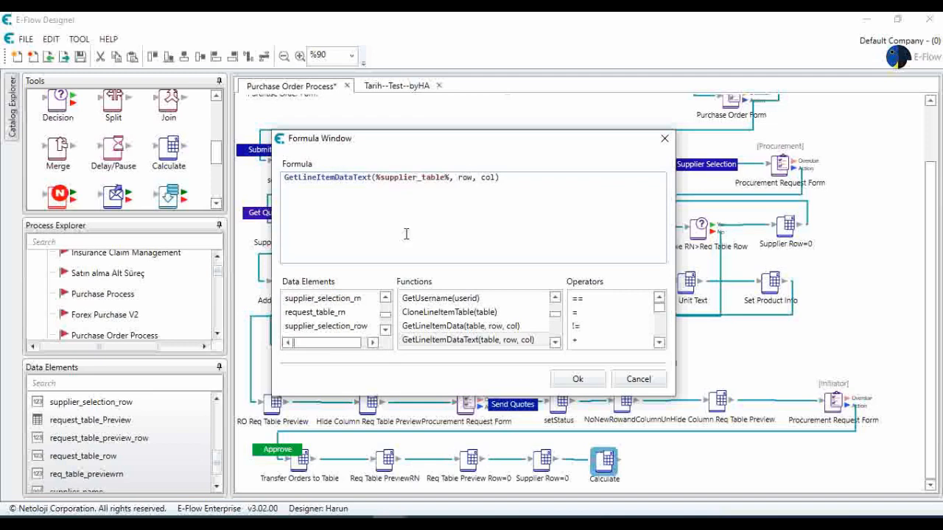
{"action": "left_click", "coordinate": [342, 329]}
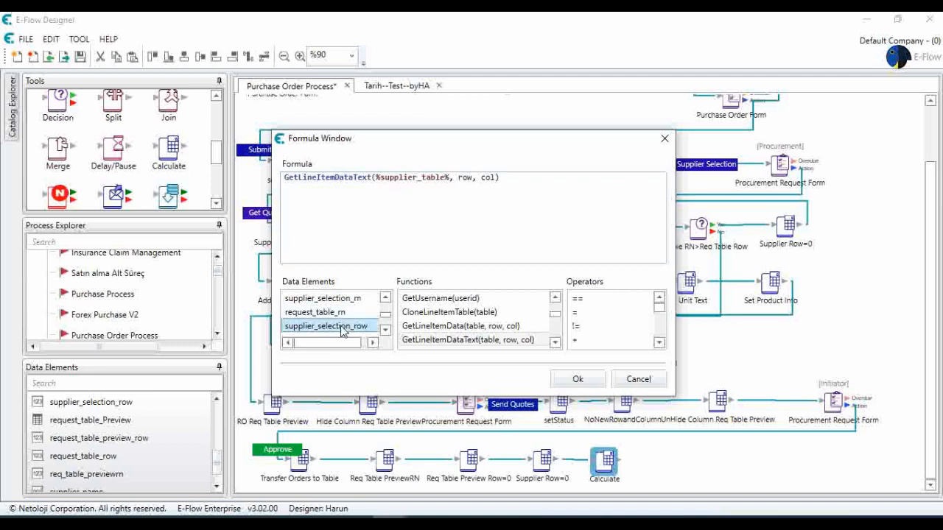
{"action": "double_click", "coordinate": [465, 177]}
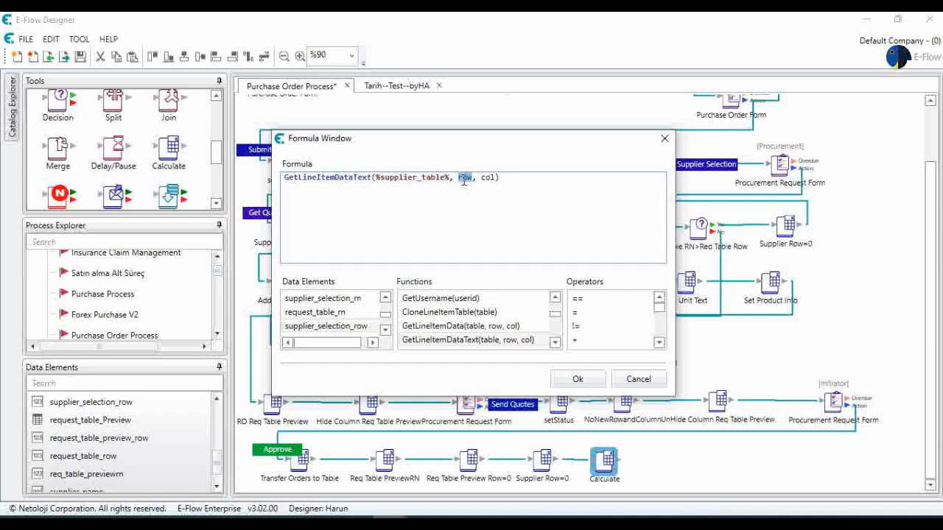
{"action": "key", "text": "Delete"}
{"action": "double_click", "coordinate": [338, 328]}
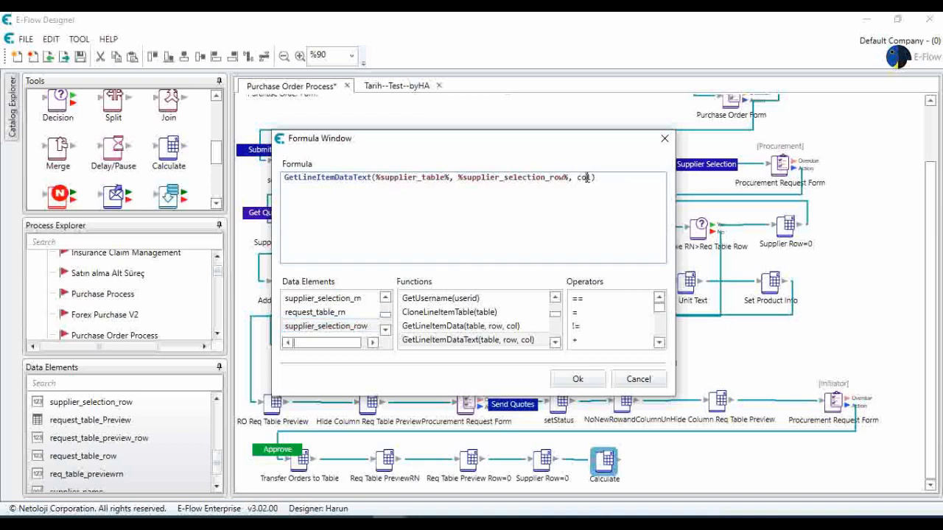
- Set the function's column argument to 0 and save the formula and the GetSupplierName activity
{"action": "double_click", "coordinate": [583, 178]}
{"action": "type", "text": "0"}
{"action": "left_click", "coordinate": [579, 381]}
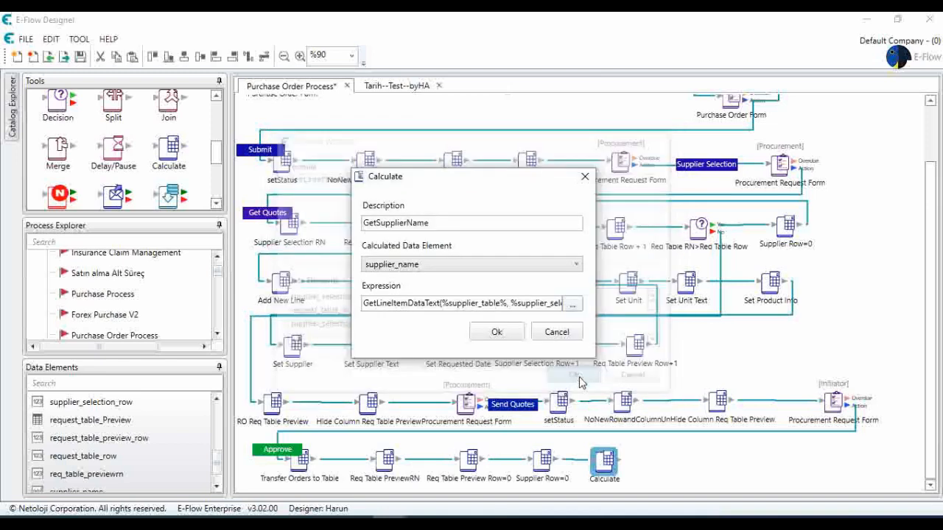
{"action": "left_click", "coordinate": [495, 332]}
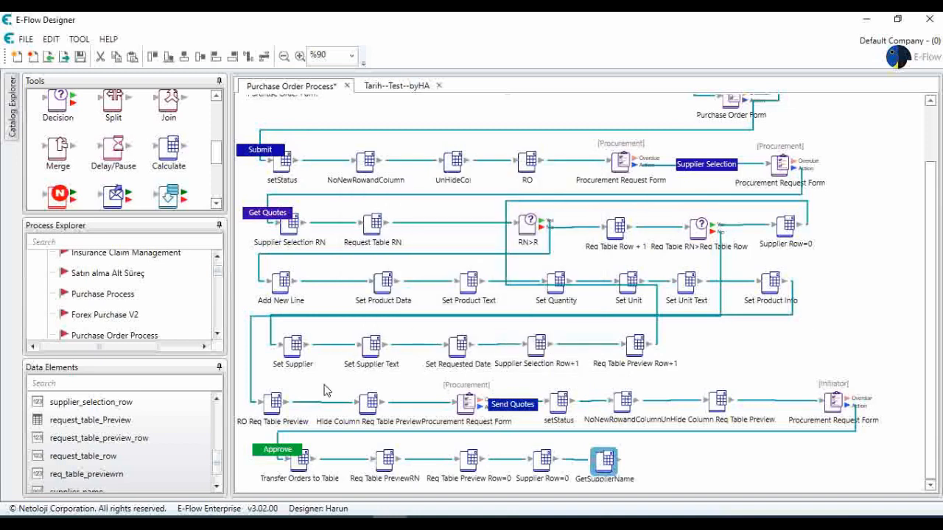
- Examine the column order and types defined in the supplier_table data element
{"action": "scroll", "coordinate": [144, 434], "scroll_direction": "down", "scroll_amount": 2}
{"action": "scroll", "coordinate": [144, 441], "scroll_direction": "up", "scroll_amount": 3}
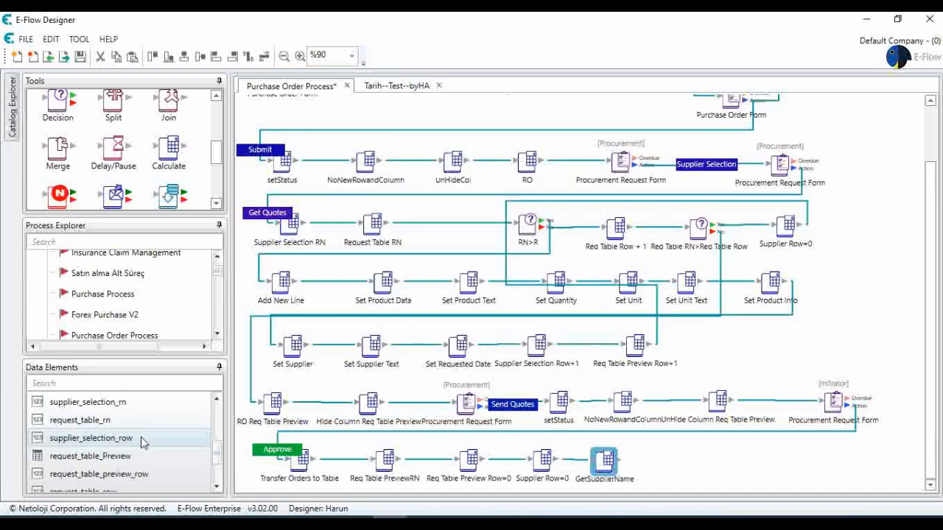
{"action": "scroll", "coordinate": [141, 438], "scroll_direction": "down", "scroll_amount": 2}
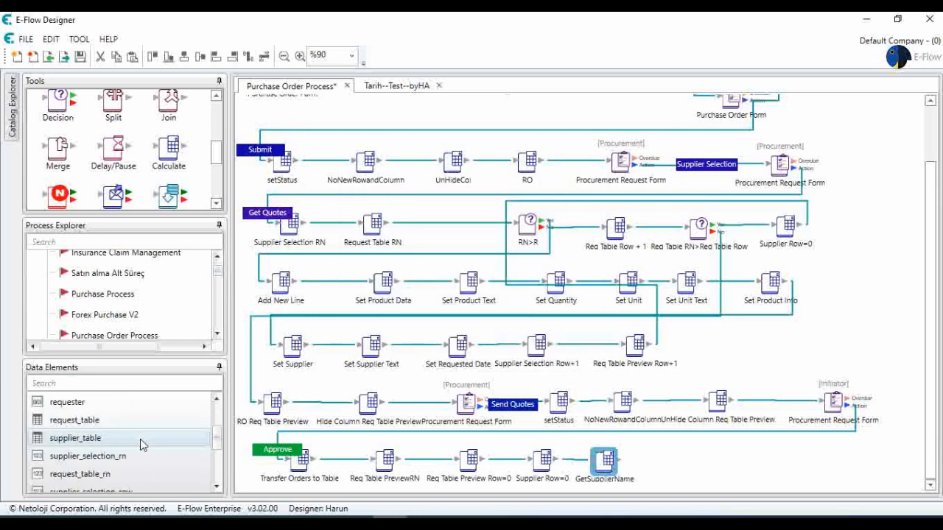
{"action": "double_click", "coordinate": [131, 439]}
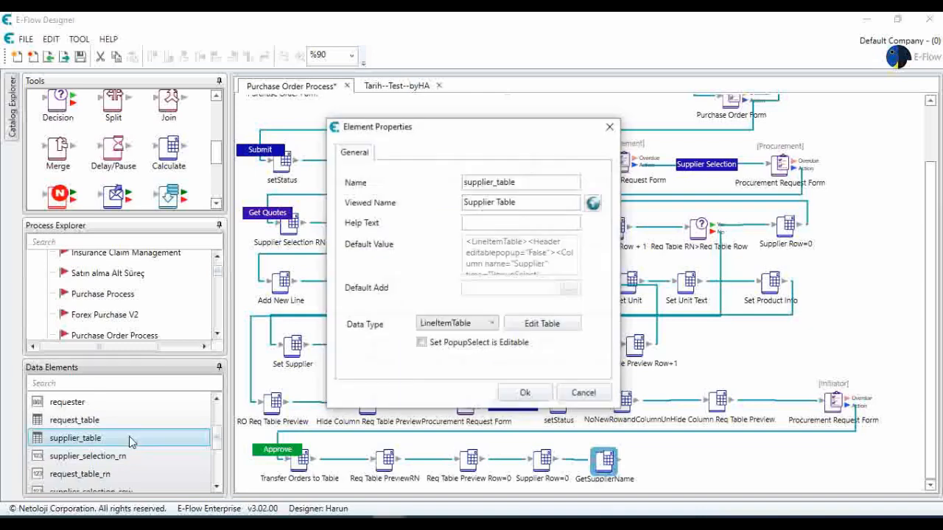
{"action": "left_click", "coordinate": [540, 326]}
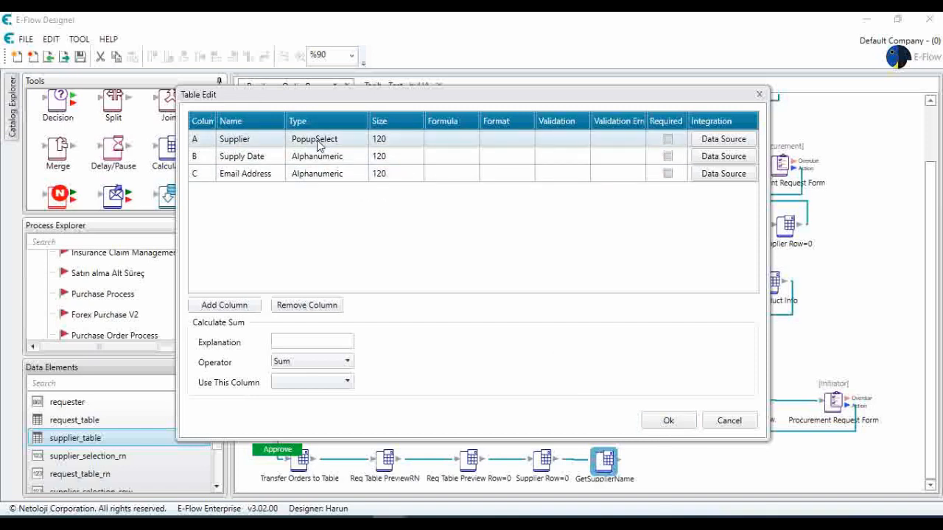
{"action": "left_click", "coordinate": [669, 421]}
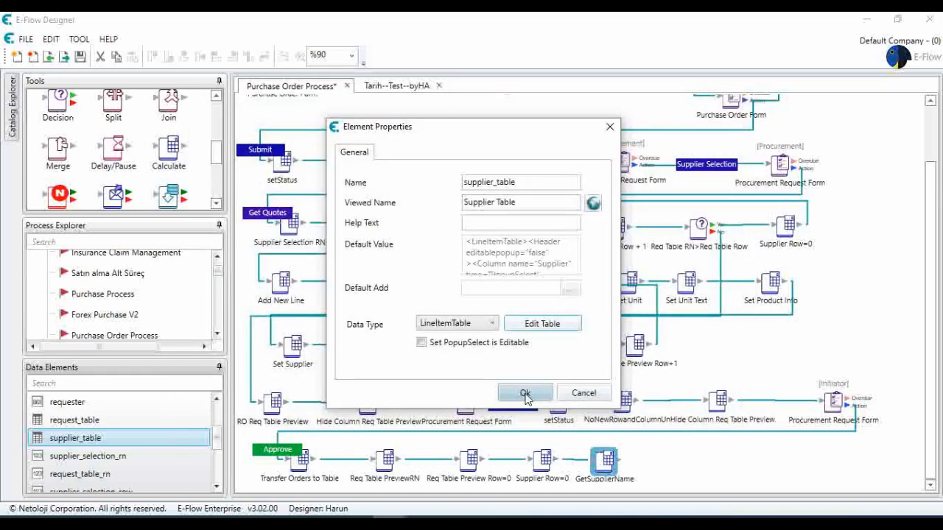
{"action": "left_click", "coordinate": [525, 394]}
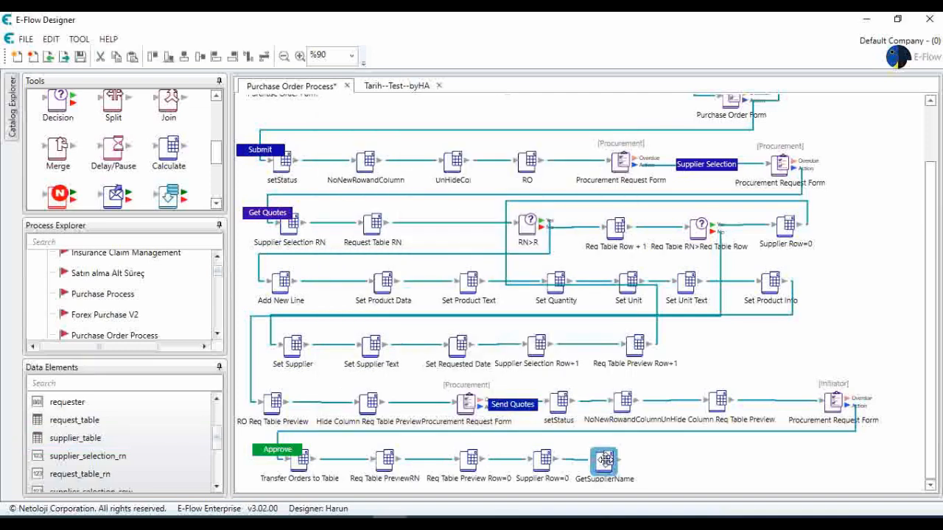
- Duplicate the GetSupplierName activity, place the copy after the original and connect the two
{"action": "key", "text": "ctrl+v"}
{"action": "left_click_drag", "start_coordinate": [601, 454], "coordinate": [678, 462]}
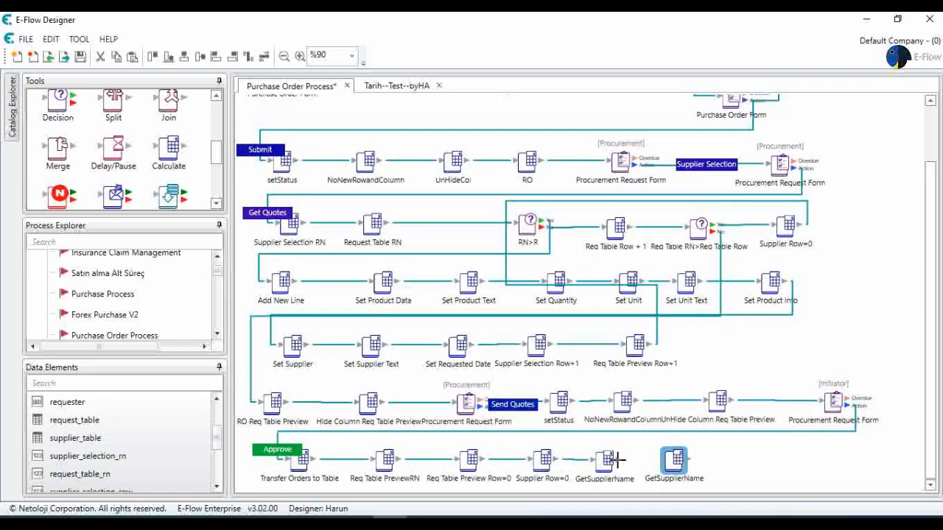
{"action": "double_click", "coordinate": [615, 460]}
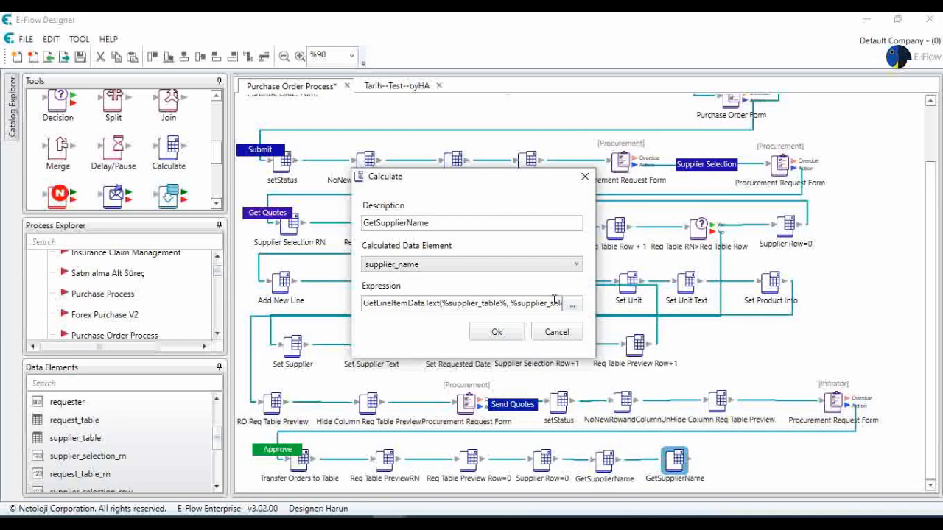
- Change the copied activity's description to GetSupplierEmail
{"action": "left_click", "coordinate": [442, 221]}
{"action": "key", "text": "BackSpace"}
{"action": "key", "text": "BackSpace"}
{"action": "key", "text": "BackSpace"}
{"action": "key", "text": "BackSpace"}
{"action": "key", "text": "BackSpace"}
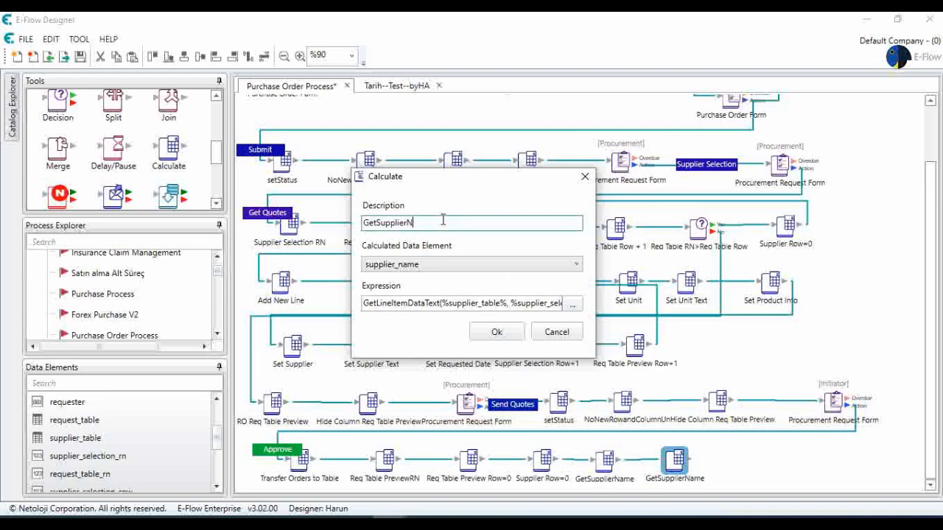
{"action": "type", "text": "rEmail"}
{"action": "left_click", "coordinate": [510, 331]}
- Create a new String data element named supplier_email
{"action": "right_click", "coordinate": [181, 479]}
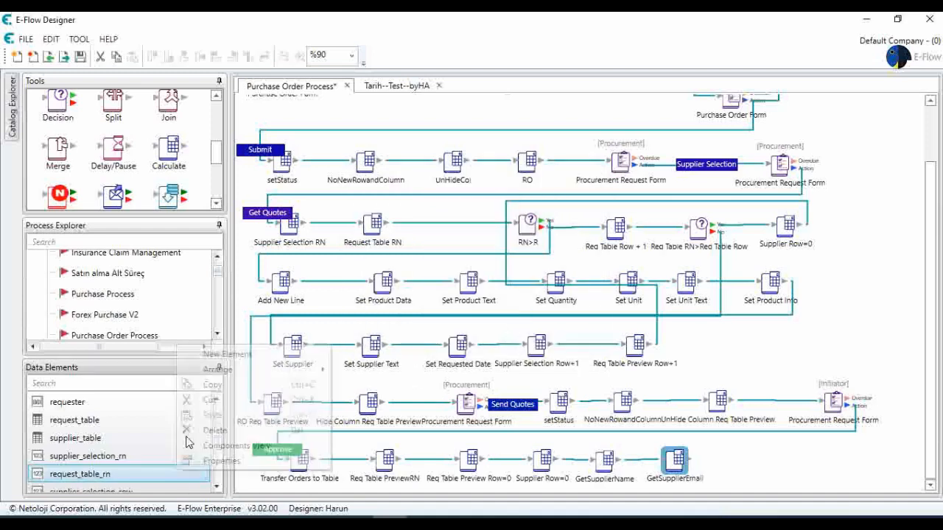
{"action": "left_click", "coordinate": [219, 354]}
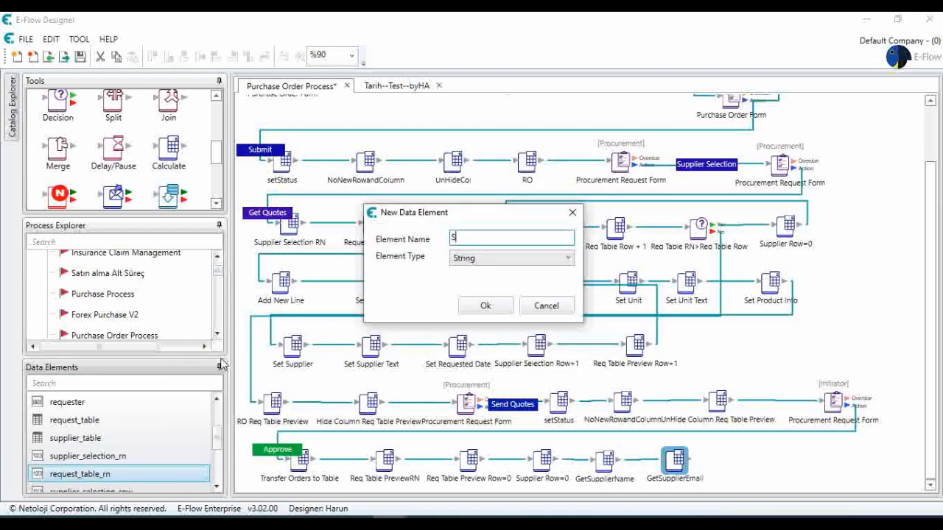
{"action": "type", "text": "Supplier Email"}
{"action": "left_click", "coordinate": [486, 306]}
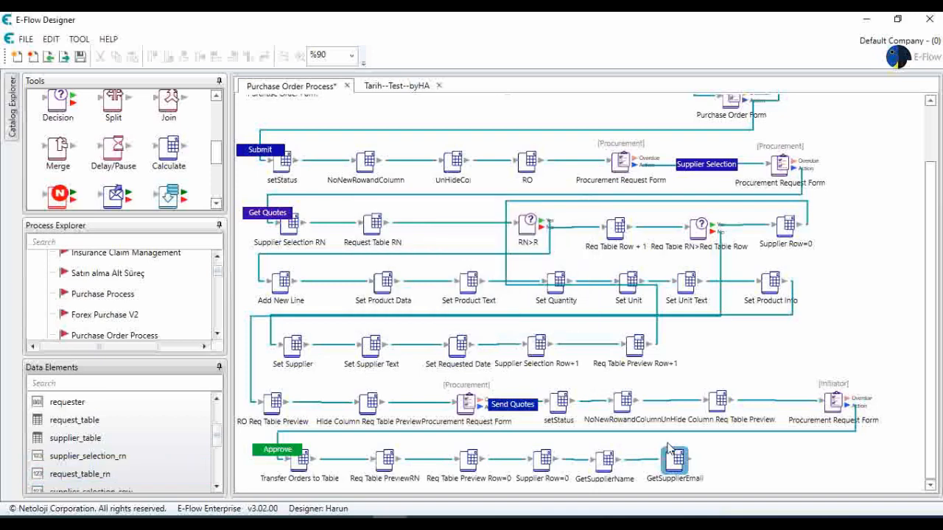
- Set the calculated data element of the GetSupplierEmail activity to supplier_email
{"action": "double_click", "coordinate": [677, 464]}
{"action": "left_click", "coordinate": [452, 264]}
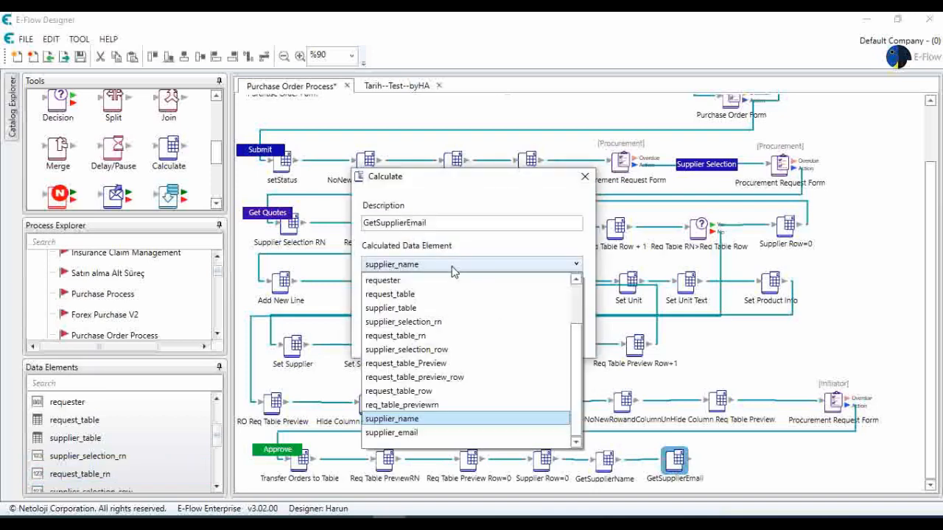
{"action": "left_click", "coordinate": [442, 433]}
- Change the function in the GetSupplierEmail expression to GetLineItemData
{"action": "left_click", "coordinate": [573, 302]}
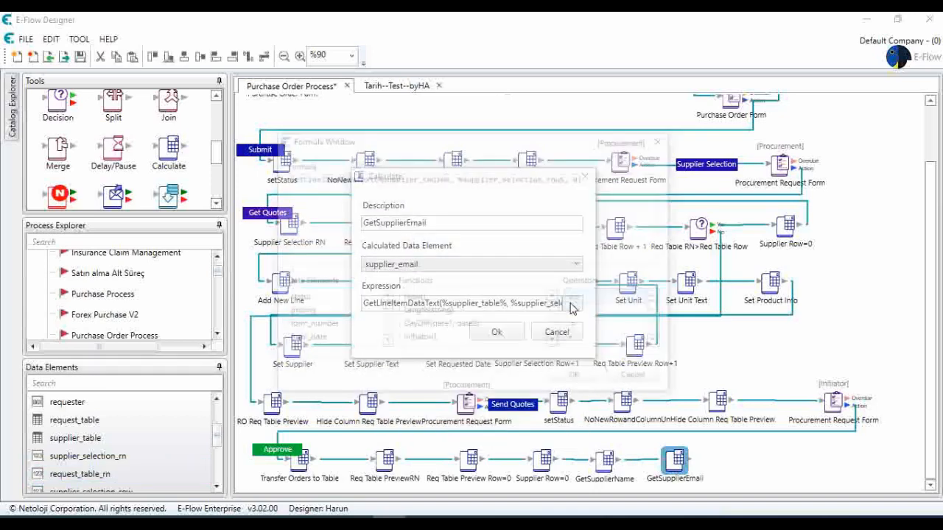
{"action": "left_click", "coordinate": [373, 178]}
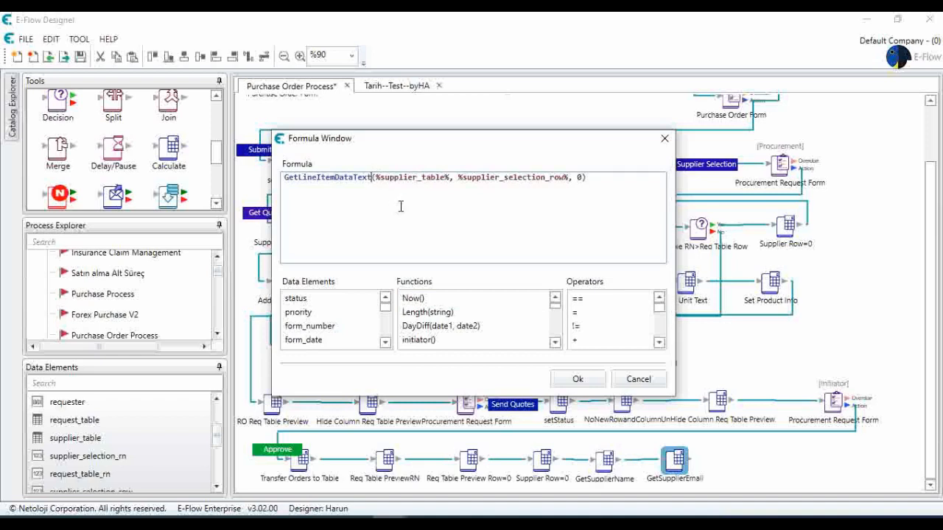
{"action": "key", "text": "BackSpace"}
{"action": "key", "text": "BackSpace"}
{"action": "key", "text": "BackSpace"}
{"action": "key", "text": "BackSpace"}
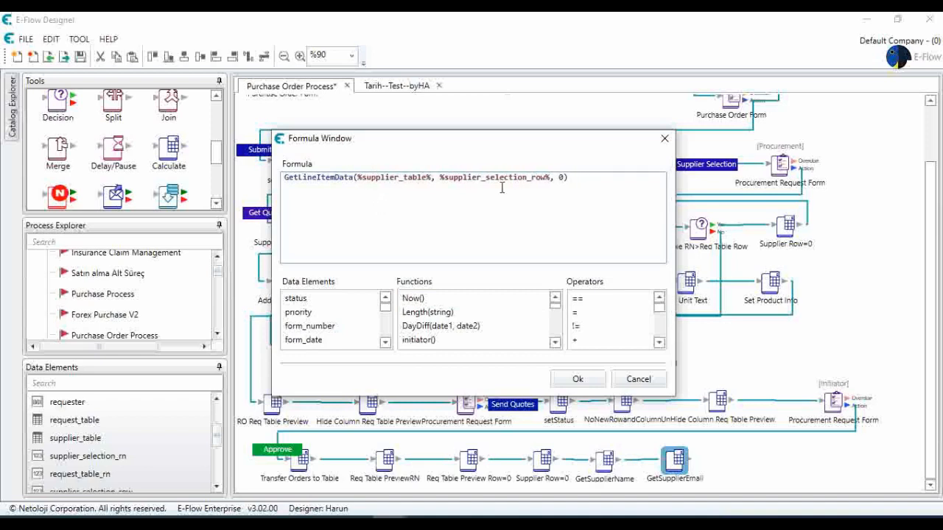
- Set the function's column argument to 2 and save the formula and the GetSupplierEmail activity
{"action": "left_click", "coordinate": [558, 177]}
{"action": "type", "text": "2"}
{"action": "key", "text": "Delete"}
{"action": "left_click", "coordinate": [578, 382]}
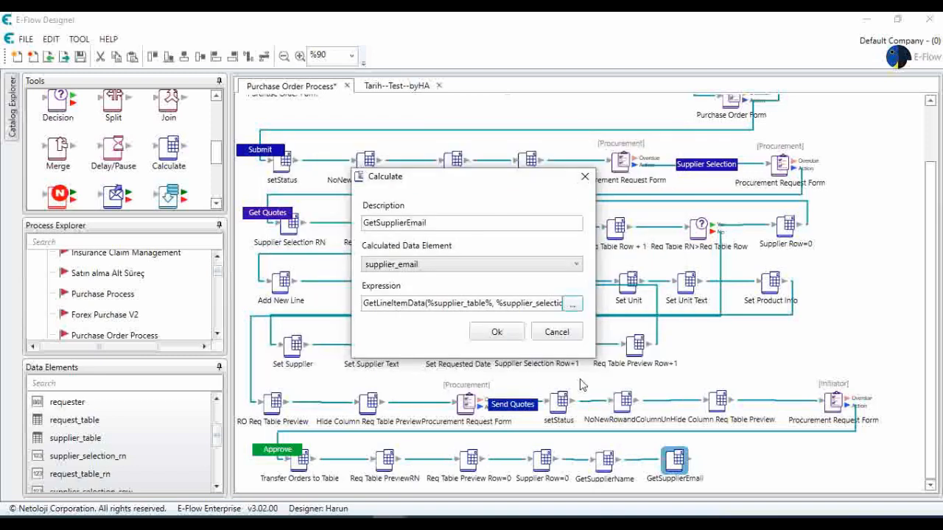
{"action": "left_click", "coordinate": [498, 333]}
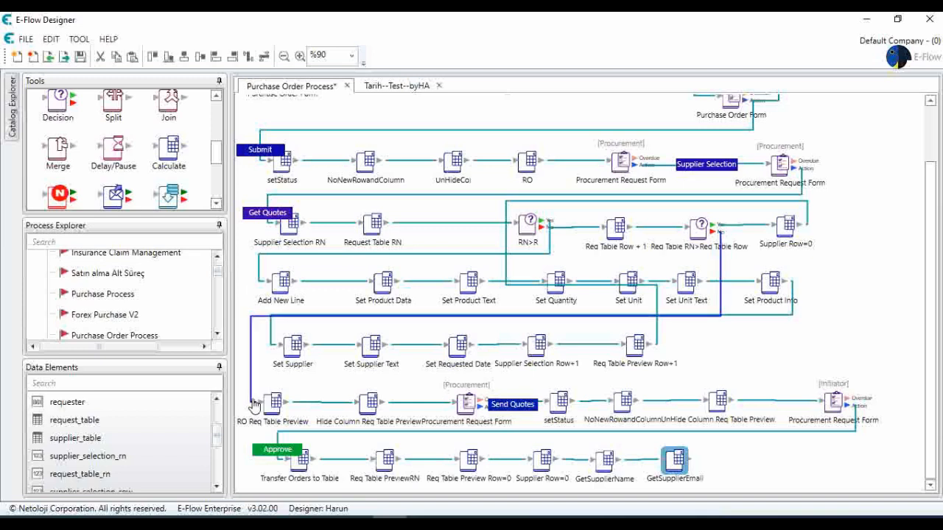
- Duplicate the request_table data element within the process's data elements
{"action": "scroll", "coordinate": [125, 439], "scroll_direction": "down", "scroll_amount": 3}
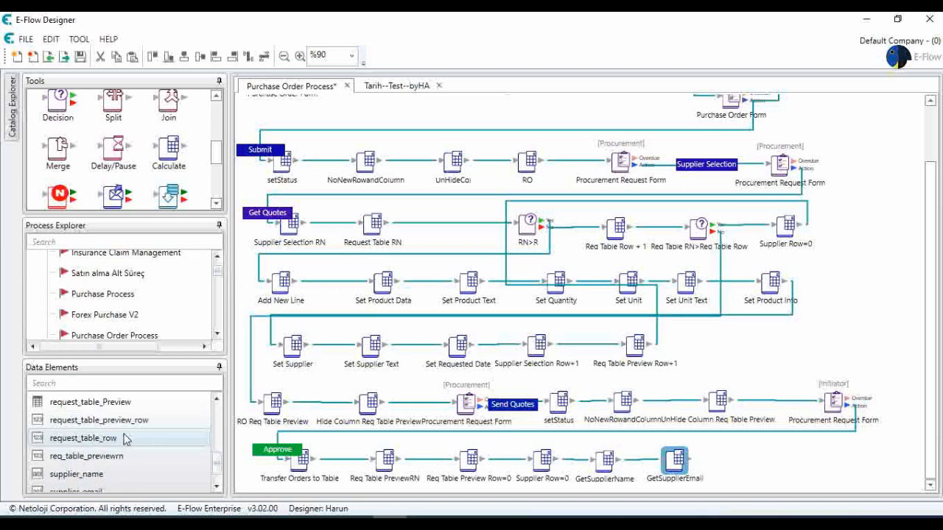
{"action": "scroll", "coordinate": [126, 440], "scroll_direction": "up", "scroll_amount": 3}
{"action": "scroll", "coordinate": [124, 438], "scroll_direction": "up", "scroll_amount": 2}
{"action": "scroll", "coordinate": [124, 439], "scroll_direction": "down", "scroll_amount": 4}
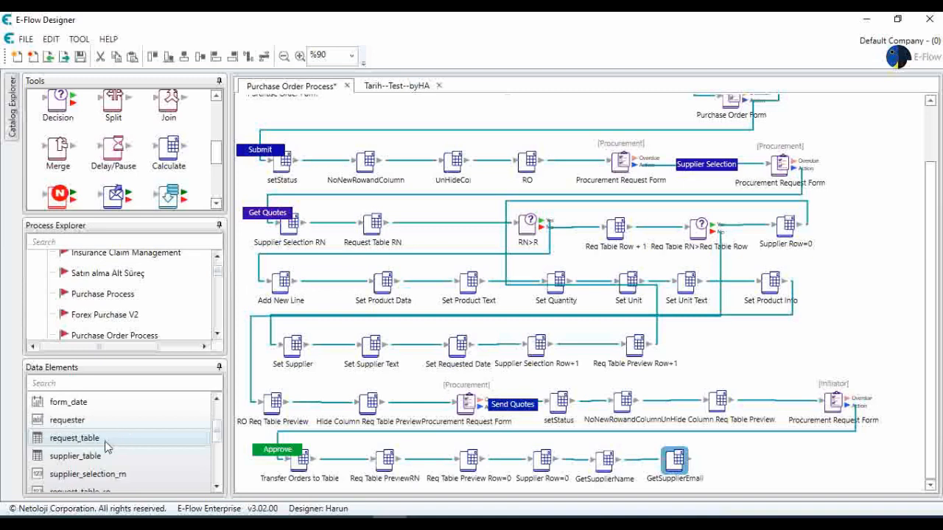
{"action": "right_click", "coordinate": [110, 438]}
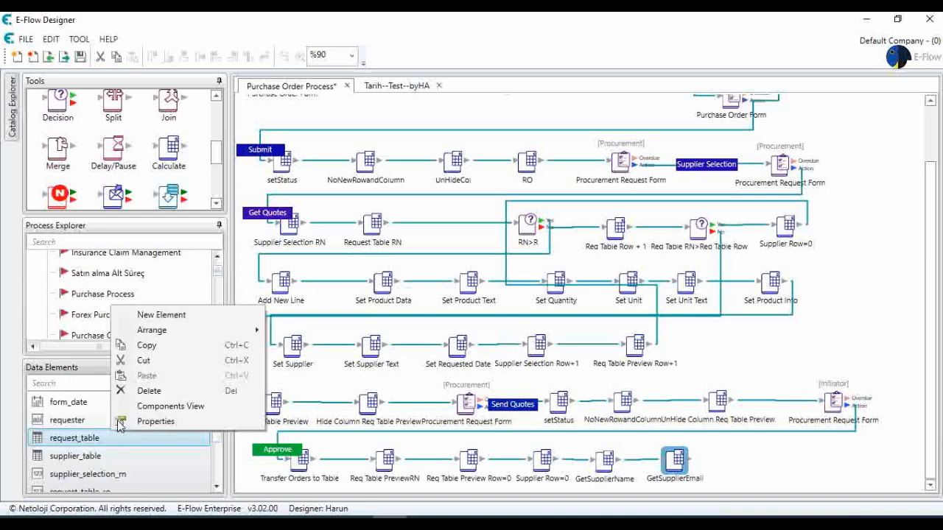
{"action": "left_click", "coordinate": [172, 345]}
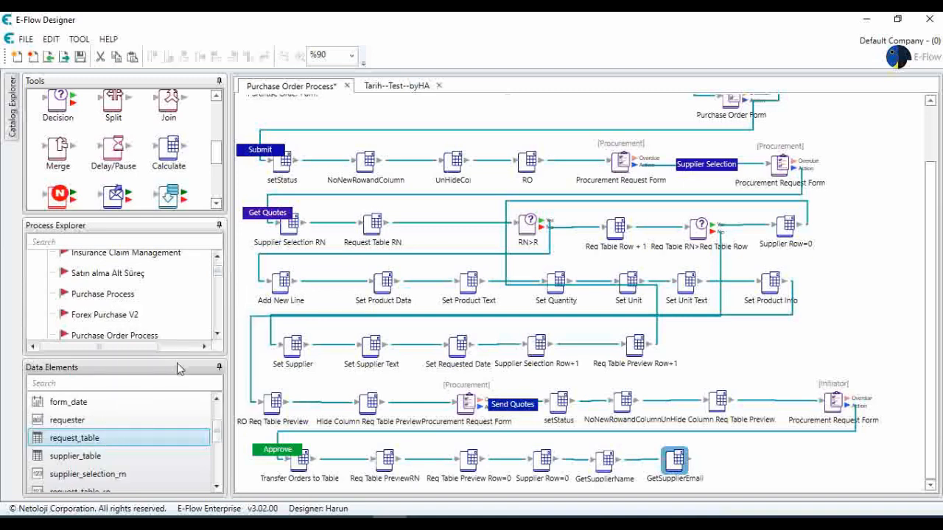
{"action": "left_click", "coordinate": [173, 418]}
{"action": "right_click", "coordinate": [171, 417]}
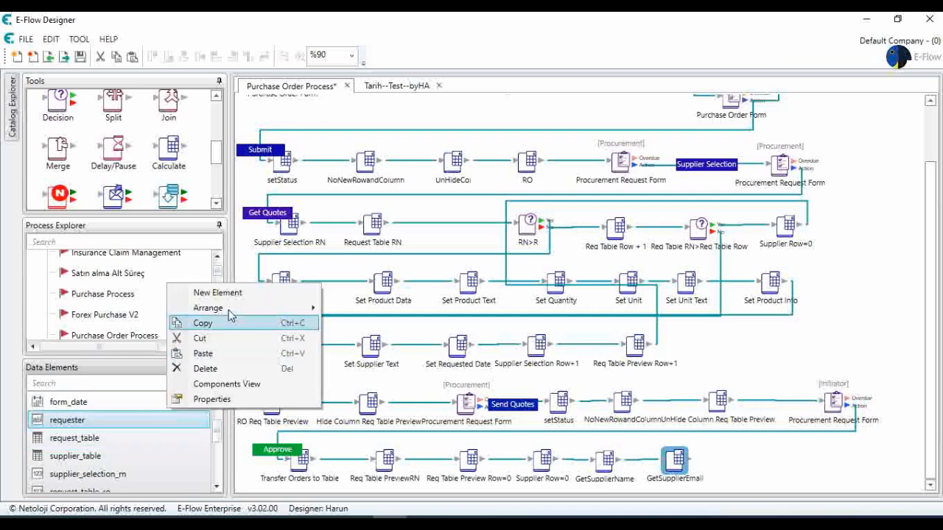
{"action": "left_click", "coordinate": [217, 353]}
{"action": "scroll", "coordinate": [188, 420], "scroll_direction": "down", "scroll_amount": 3}
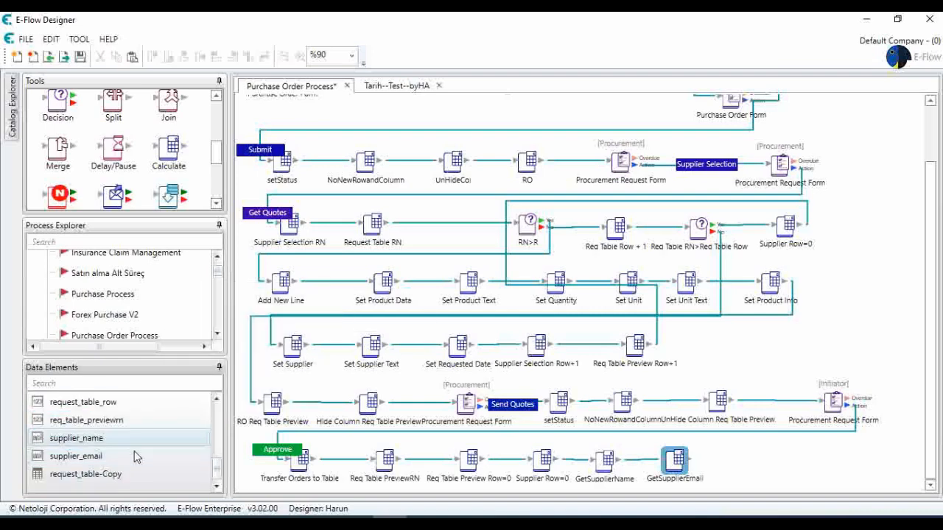
- Rename the copied table element as Order_Table and set its viewed name to Order Table
{"action": "double_click", "coordinate": [135, 475]}
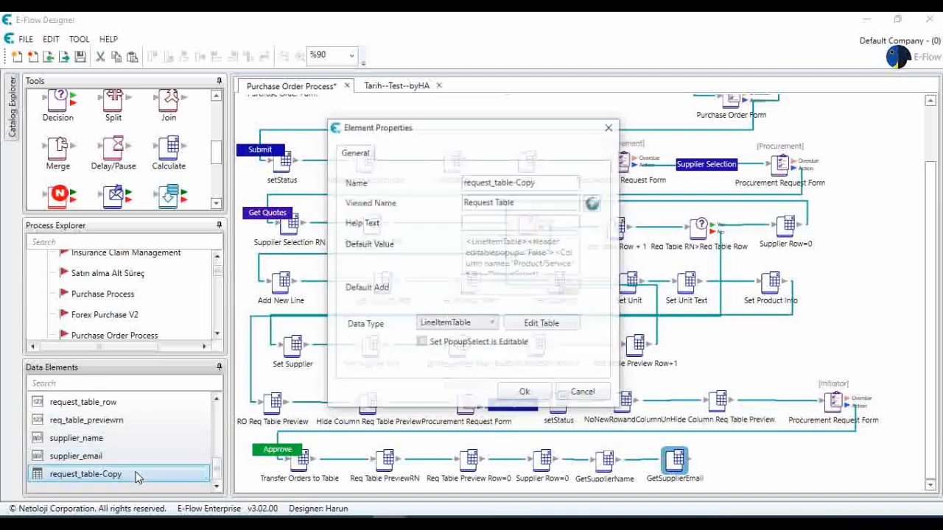
{"action": "triple_click", "coordinate": [543, 183]}
{"action": "type", "text": "Order Ta"}
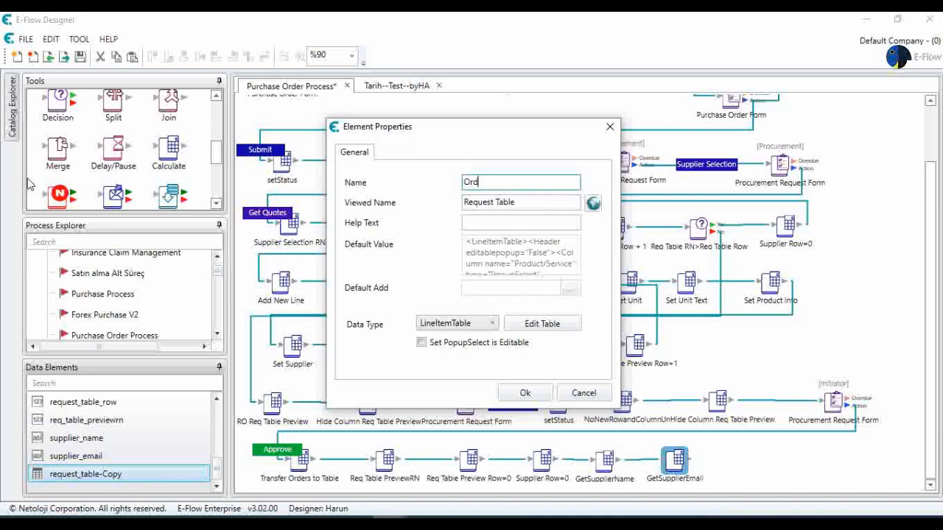
{"action": "key", "text": "BackSpace"}
{"action": "key", "text": "BackSpace"}
{"action": "key", "text": "BackSpace"}
{"action": "type", "text": "_Table"}
{"action": "key", "text": "Tab"}
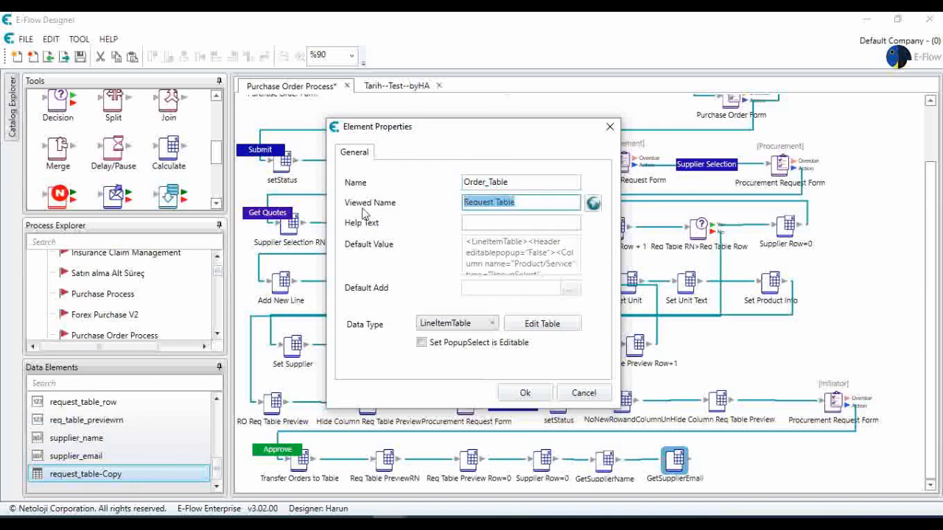
{"action": "type", "text": "Orde"}
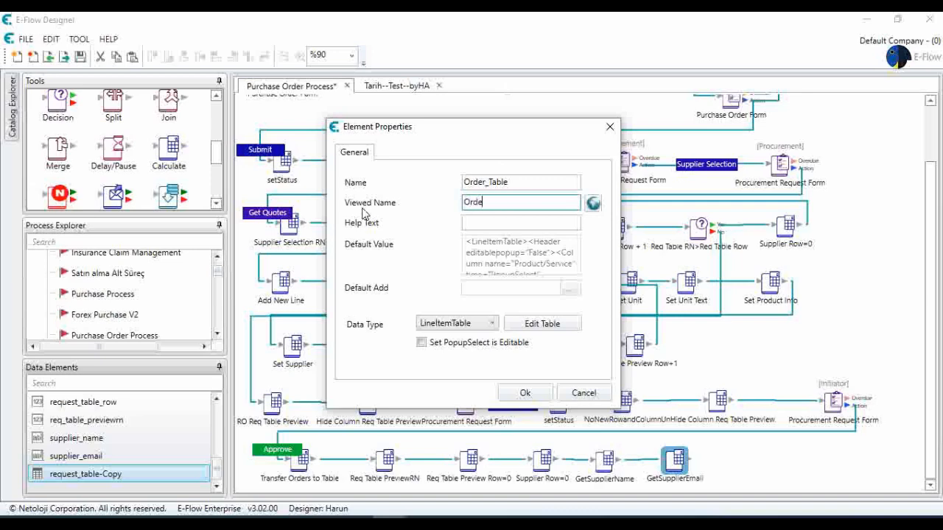
{"action": "type", "text": "r Table"}
- Remove the Approval column from the Order_Table element's table definition, then save the element and the process
{"action": "left_click", "coordinate": [532, 329]}
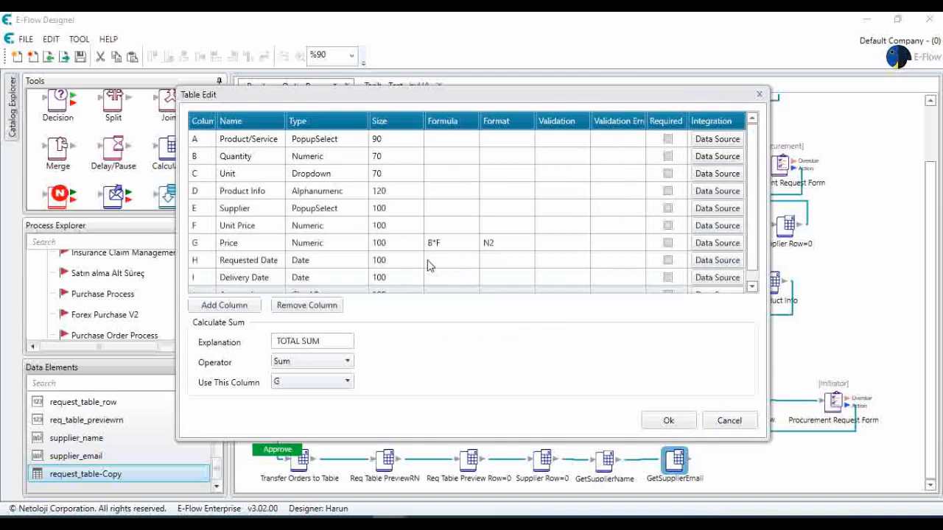
{"action": "scroll", "coordinate": [430, 265], "scroll_direction": "down", "scroll_amount": 1}
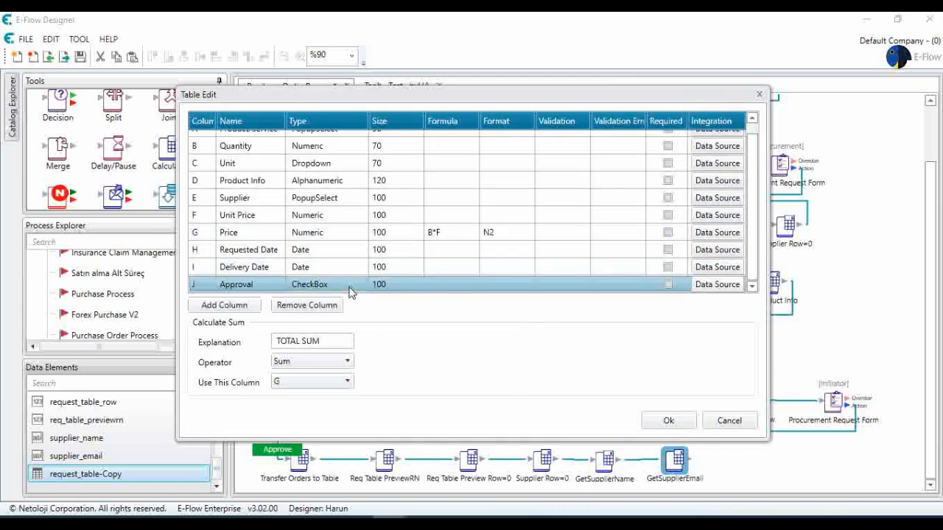
{"action": "left_click", "coordinate": [311, 306]}
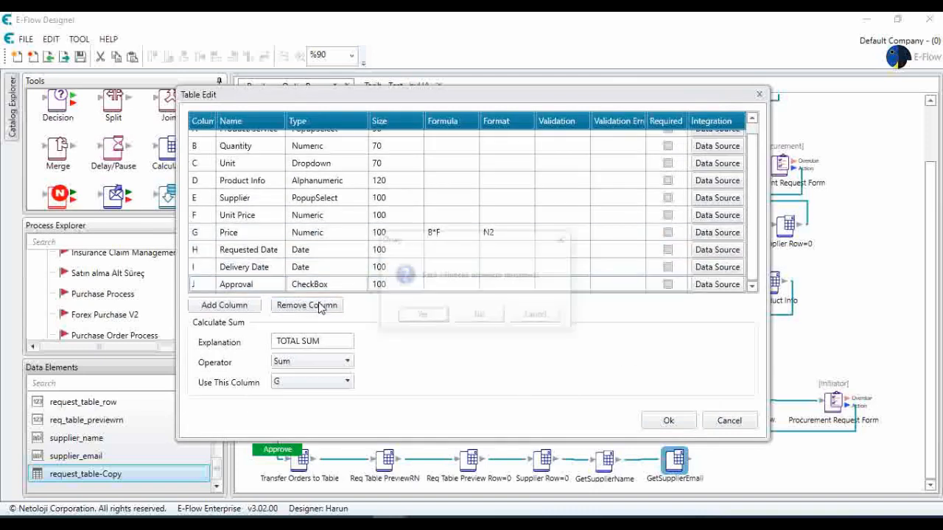
{"action": "left_click", "coordinate": [414, 317]}
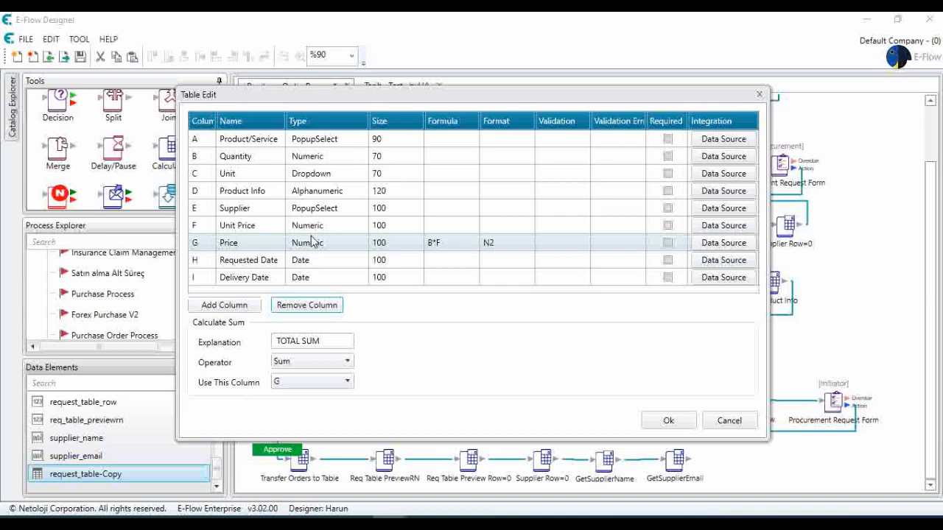
{"action": "left_click", "coordinate": [667, 421]}
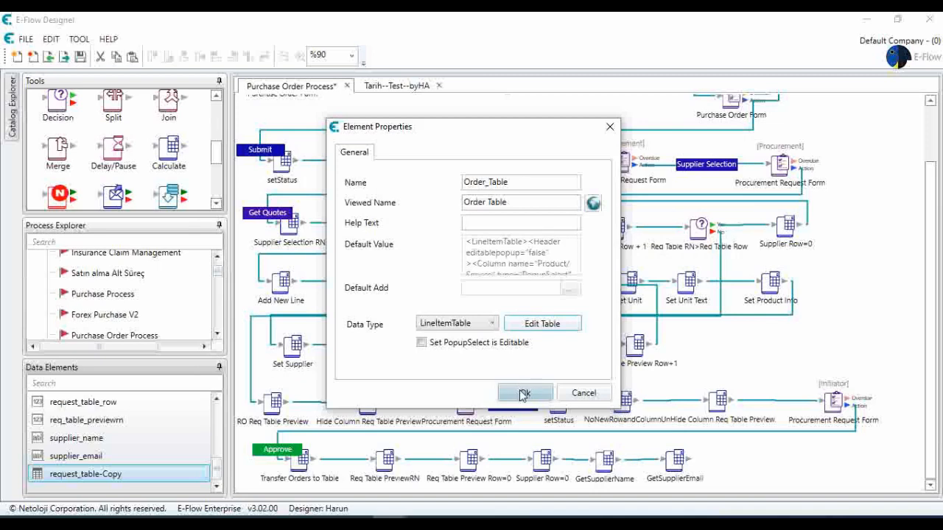
{"action": "left_click", "coordinate": [523, 396]}
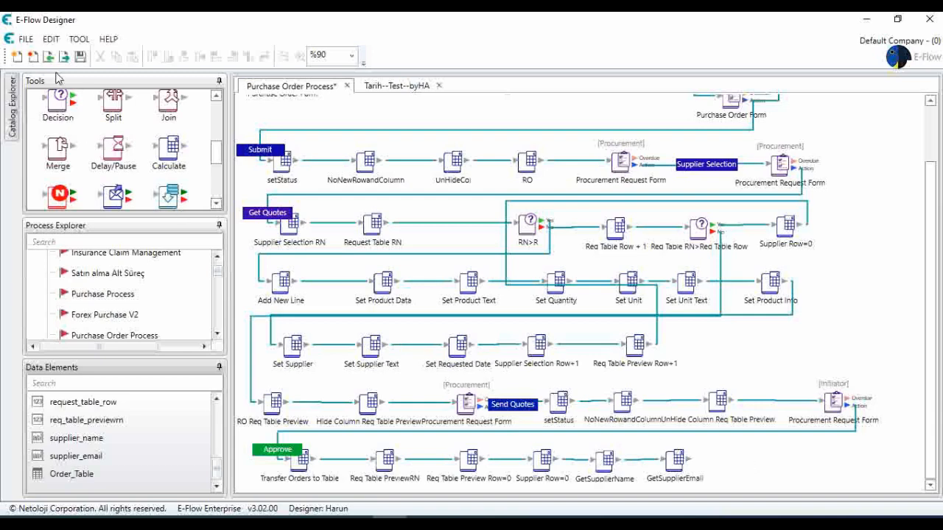
{"action": "left_click", "coordinate": [80, 56]}
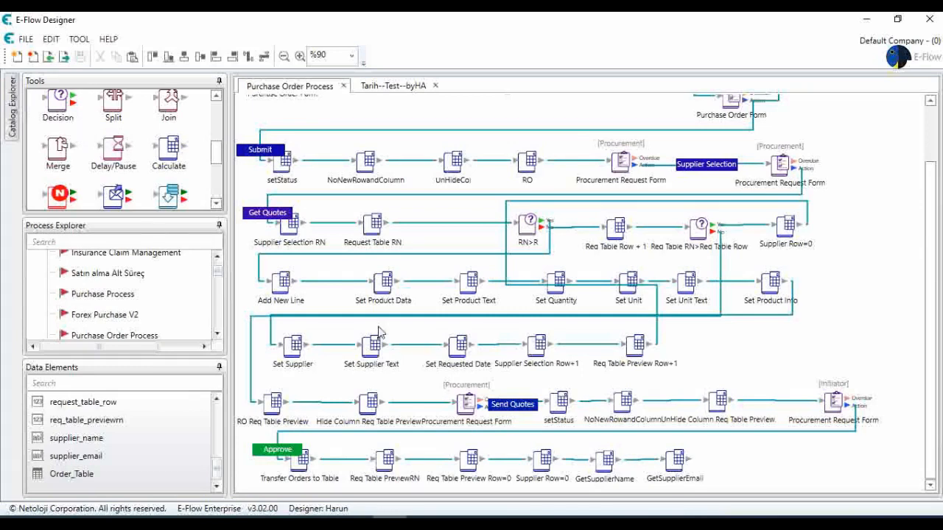
- Add a Calculate activity connected after GetSupplierEmail and set its calculated data element to Order_Table
{"action": "left_click_drag", "start_coordinate": [173, 151], "coordinate": [760, 462]}
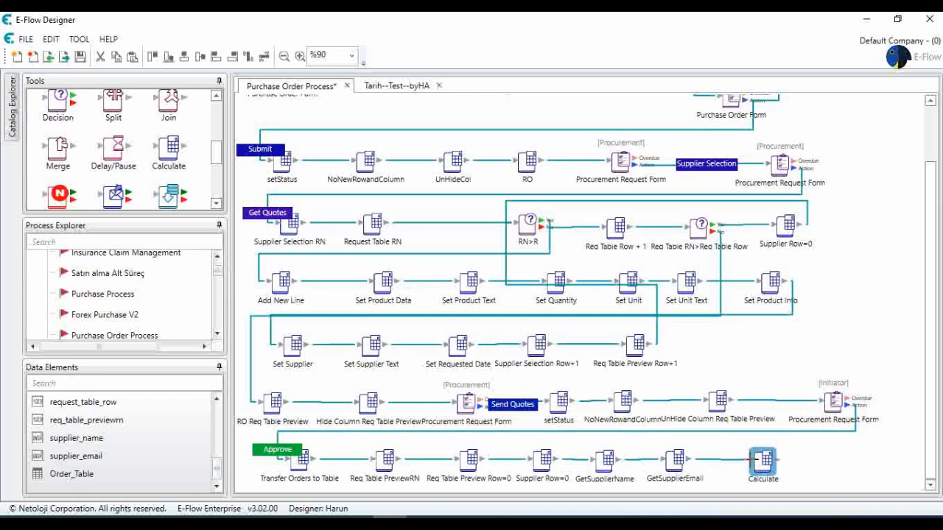
{"action": "double_click", "coordinate": [762, 462]}
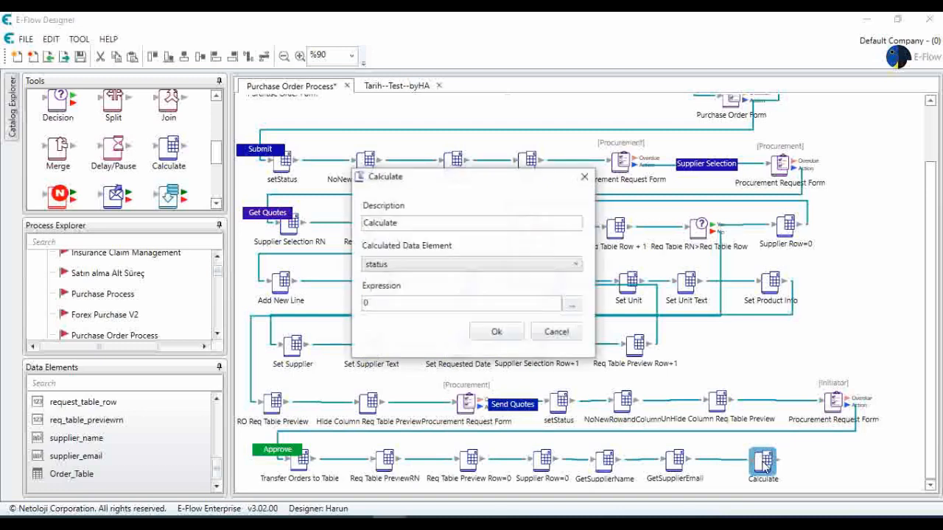
{"action": "left_click", "coordinate": [467, 266]}
{"action": "scroll", "coordinate": [445, 383], "scroll_direction": "down", "scroll_amount": 2}
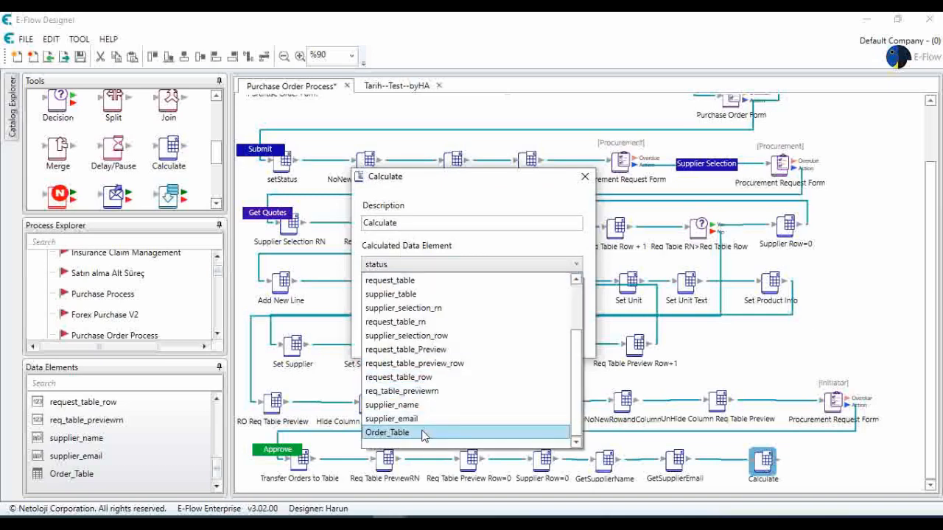
{"action": "left_click", "coordinate": [397, 433]}
- Replace the default 0 in the Calculate activity's expression with the GetLineItemTableEx function
{"action": "left_click", "coordinate": [568, 304]}
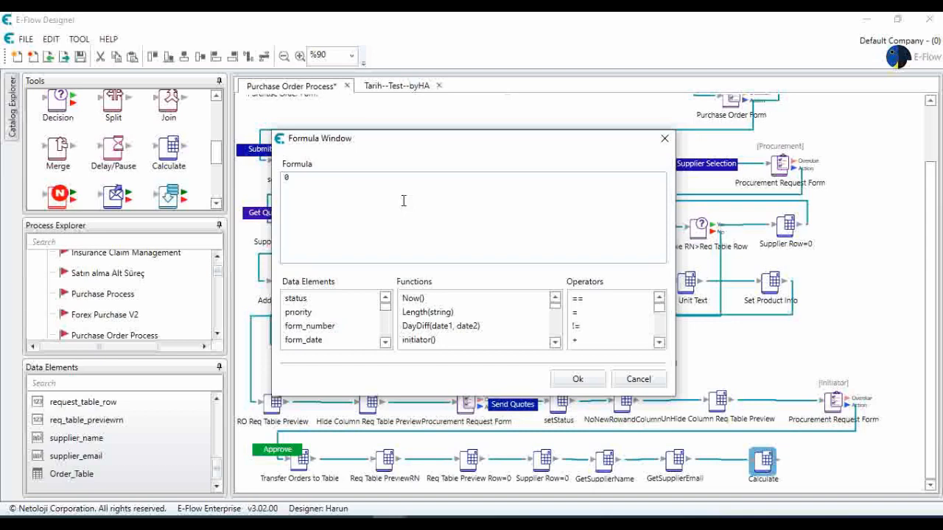
{"action": "left_click", "coordinate": [311, 177]}
{"action": "key", "text": "BackSpace"}
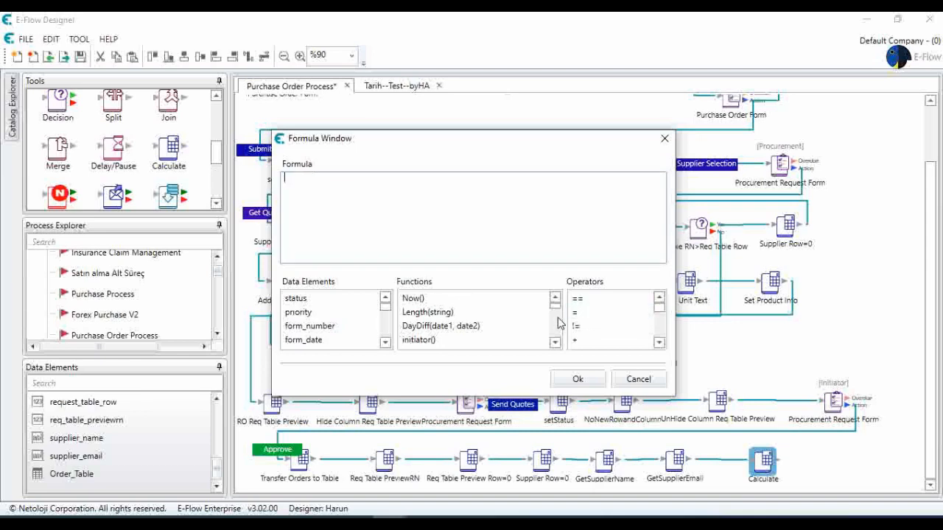
{"action": "left_click_drag", "start_coordinate": [554, 307], "coordinate": [561, 339]}
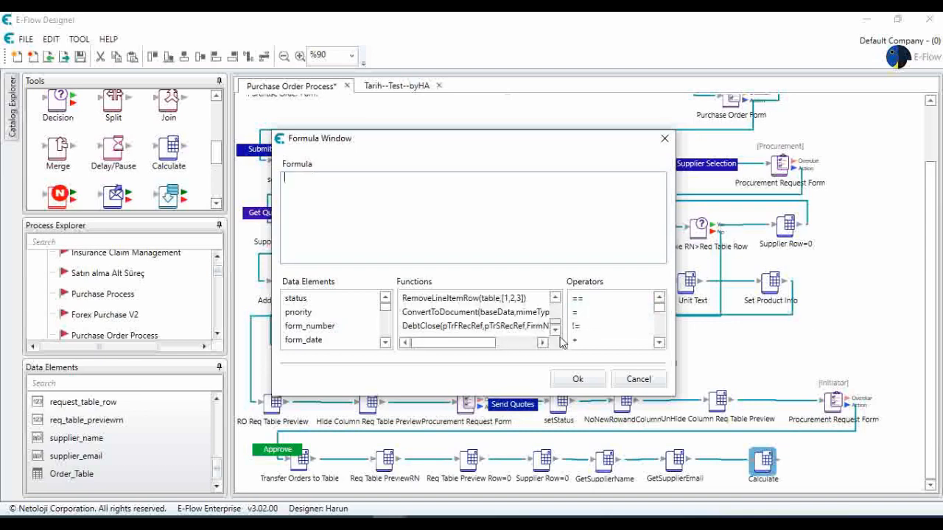
{"action": "left_click", "coordinate": [555, 299]}
{"action": "left_click", "coordinate": [555, 298]}
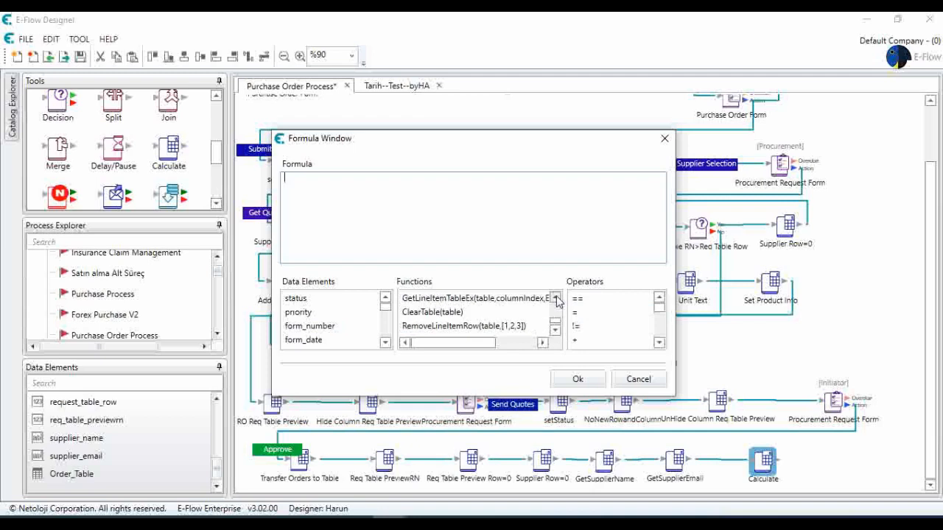
{"action": "double_click", "coordinate": [509, 301]}
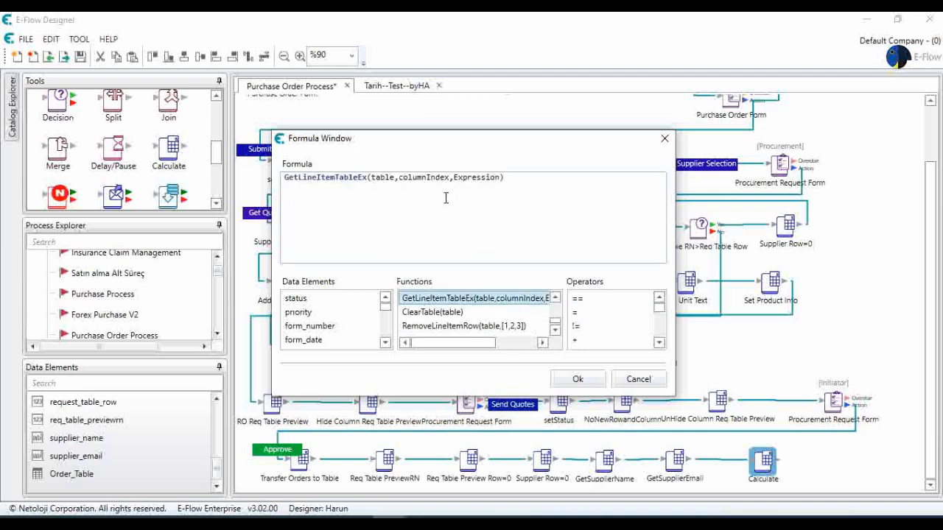
- Replace the function's table argument with the request_table_Preview data element
{"action": "double_click", "coordinate": [380, 178]}
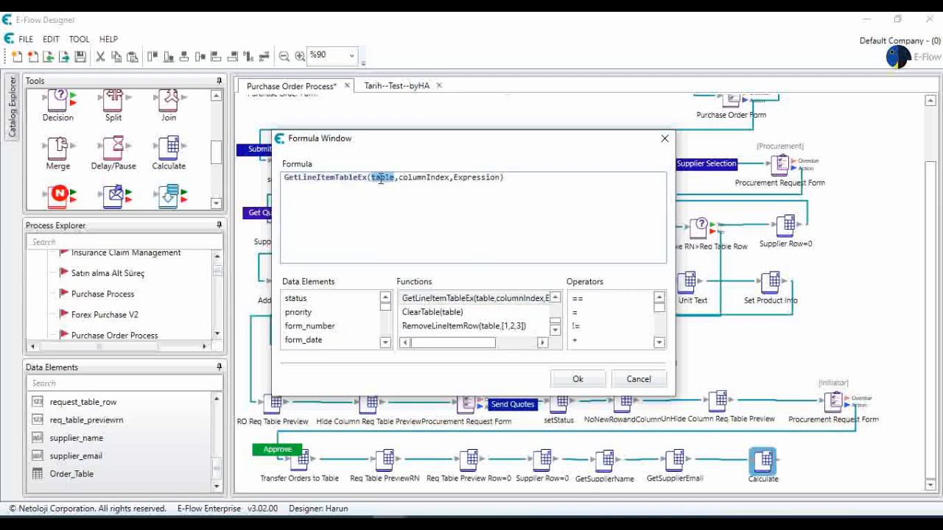
{"action": "key", "text": "Delete"}
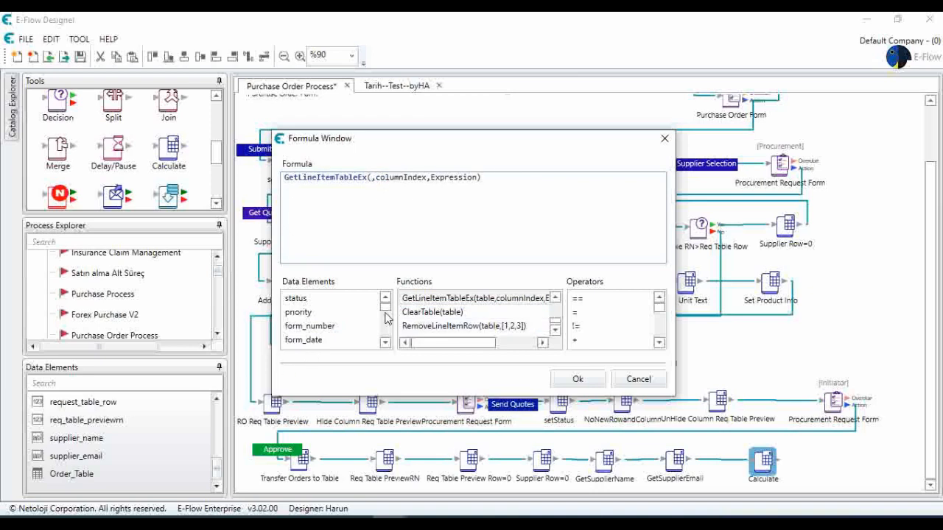
{"action": "left_click", "coordinate": [385, 342]}
{"action": "left_click", "coordinate": [385, 343]}
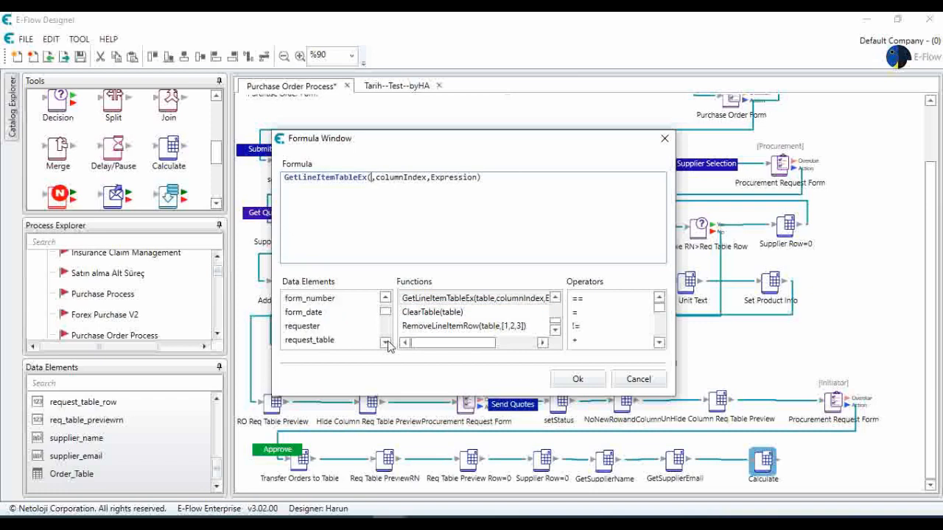
{"action": "left_click", "coordinate": [386, 343]}
{"action": "left_click", "coordinate": [386, 343]}
{"action": "left_click", "coordinate": [386, 343]}
{"action": "left_click", "coordinate": [386, 343]}
{"action": "left_click", "coordinate": [386, 343]}
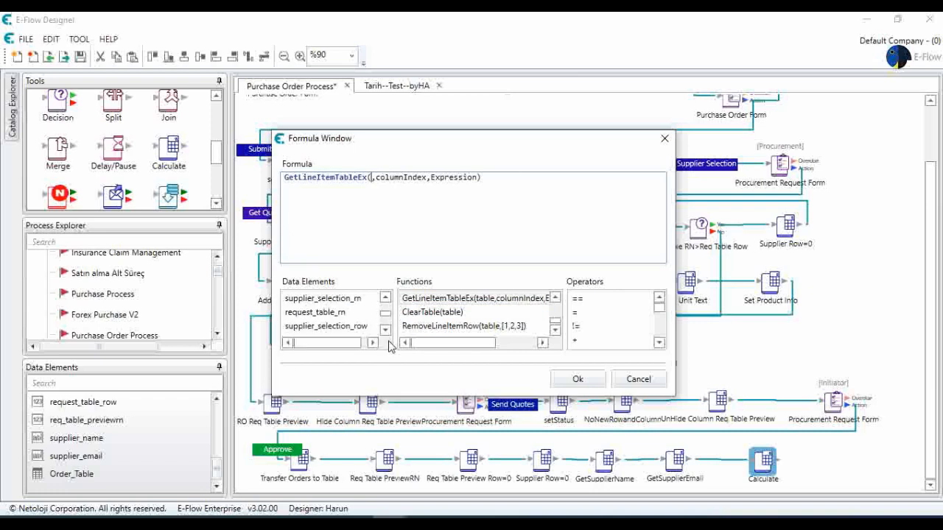
{"action": "left_click", "coordinate": [384, 330]}
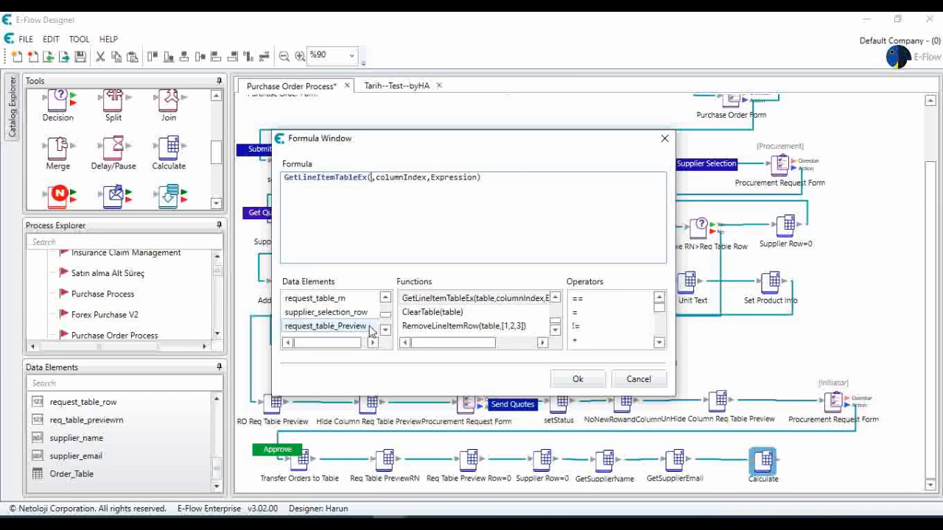
{"action": "double_click", "coordinate": [370, 328]}
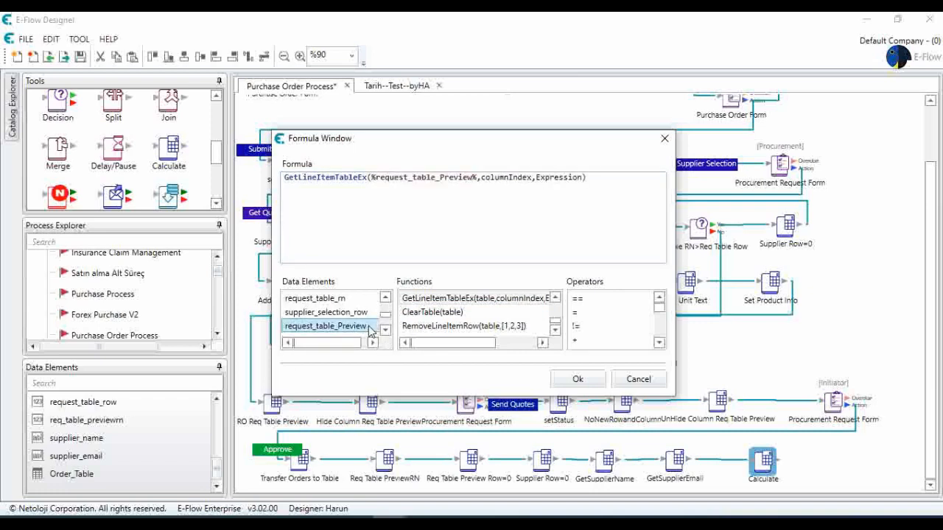
- Replace the columnIndex argument with the column list [0,1,2,3,4,5,6,7,8]
{"action": "left_click", "coordinate": [483, 178]}
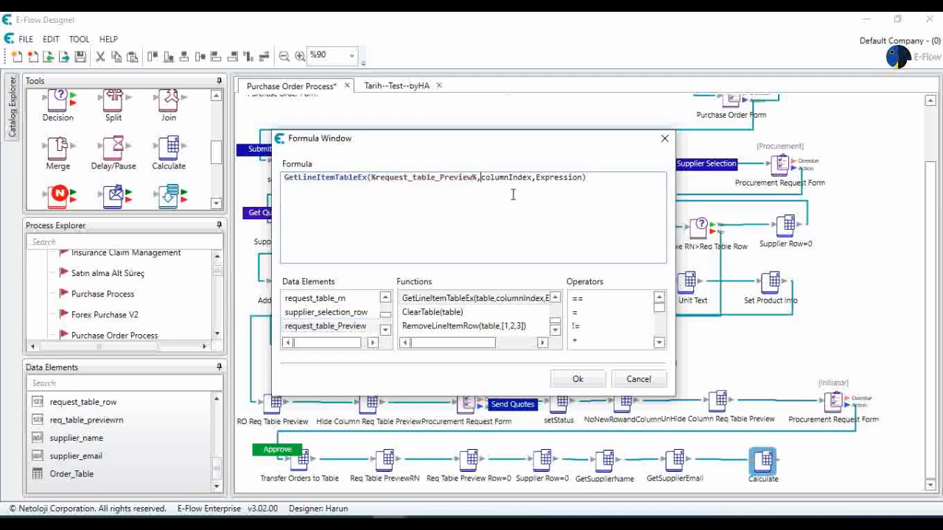
{"action": "key", "text": "shift+Right"}
{"action": "key", "text": "shift+Right"}
{"action": "key", "text": "shift+Right"}
{"action": "key", "text": "shift+Right"}
{"action": "key", "text": "shift+Right"}
{"action": "key", "text": "shift+Right"}
{"action": "key", "text": "shift+Right"}
{"action": "key", "text": "shift+Right"}
{"action": "key", "text": "shift+Right"}
{"action": "key", "text": "shift+Right"}
{"action": "key", "text": "shift+Right"}
{"action": "key", "text": "shift+Right"}
{"action": "type", "text": "["}
{"action": "type", "text": "]"}
{"action": "type", "text": "0,1,2,"}
{"action": "type", "text": "3,4,"}
{"action": "type", "text": "5,6,7,"}
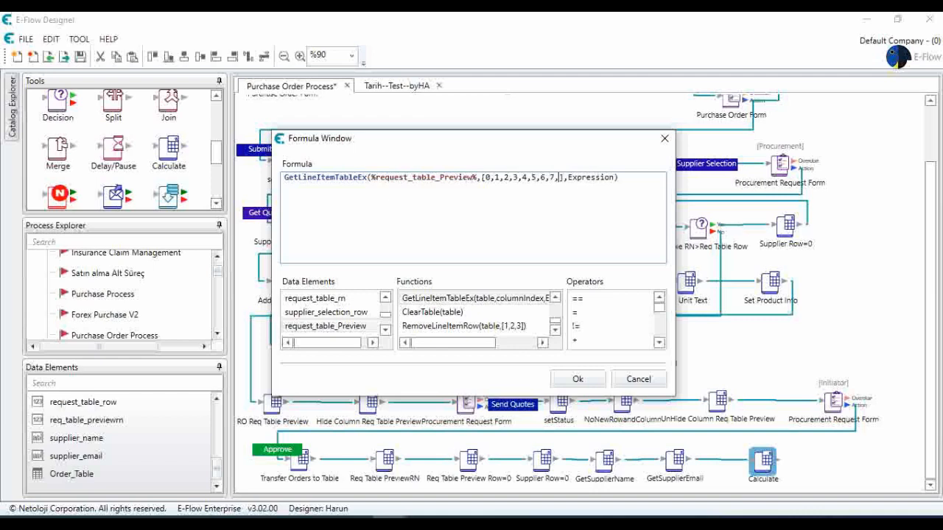
{"action": "type", "text": "8,"}
{"action": "key", "text": "BackSpace"}
- Replace the Expression argument with the opening of a filter on column 4, {4:'"+
{"action": "key", "text": "Right"}
{"action": "key", "text": "Right"}
{"action": "key", "text": "Right"}
{"action": "key", "text": "shift+Right"}
{"action": "key", "text": "shift+Right"}
{"action": "key", "text": "shift+Right"}
{"action": "key", "text": "shift+Right"}
{"action": "key", "text": "shift+Right"}
{"action": "key", "text": "shift+Right"}
{"action": "key", "text": "shift+Right"}
{"action": "key", "text": "shift+Right"}
{"action": "key", "text": "shift+Right"}
{"action": "key", "text": "shift+Right"}
{"action": "key", "text": "shift+Left"}
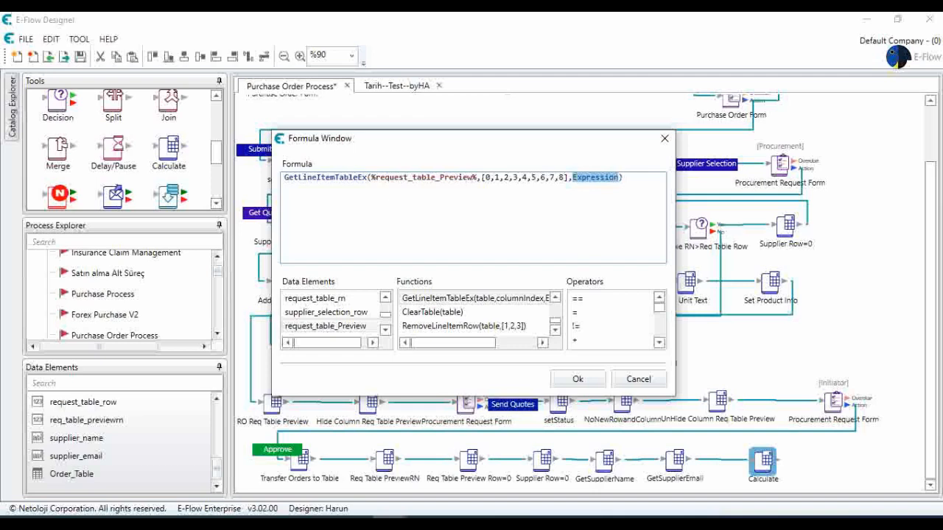
{"action": "type", "text": "("}
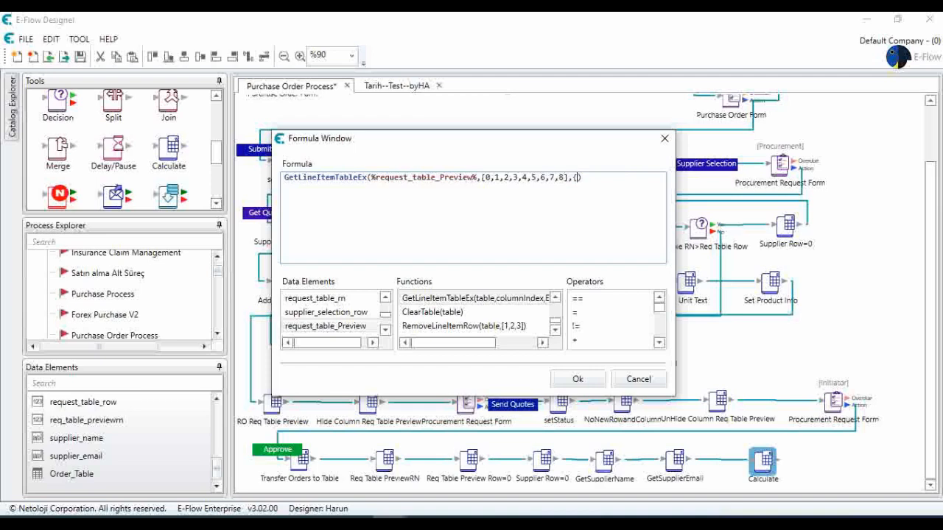
{"action": "type", "text": "4:"}
{"action": "key", "text": "BackSpace"}
{"action": "type", "text": "'\""}
{"action": "type", "text": "+"}
- Insert supplier_name as the column 4 filter value, close the filter expression and accept the formula
{"action": "left_click", "coordinate": [385, 330]}
{"action": "scroll", "coordinate": [385, 330], "scroll_direction": "down", "scroll_amount": 2}
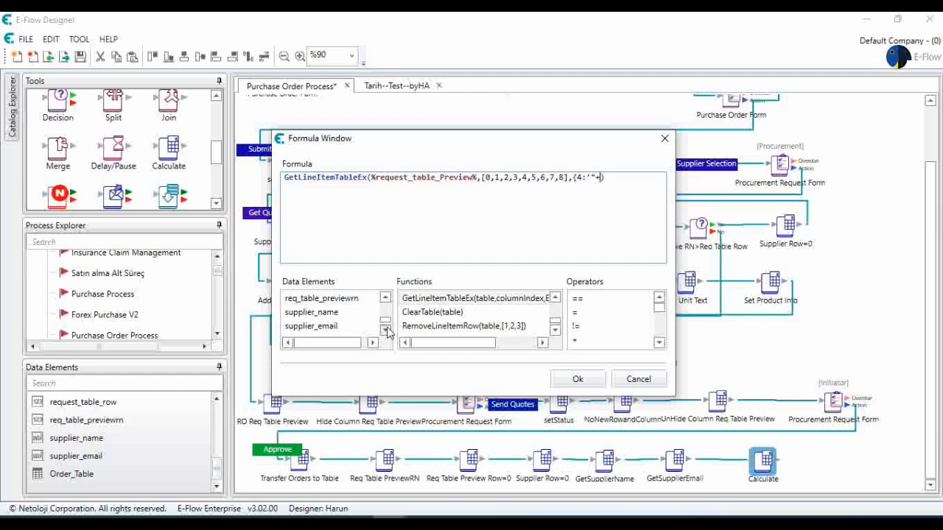
{"action": "left_click", "coordinate": [352, 299]}
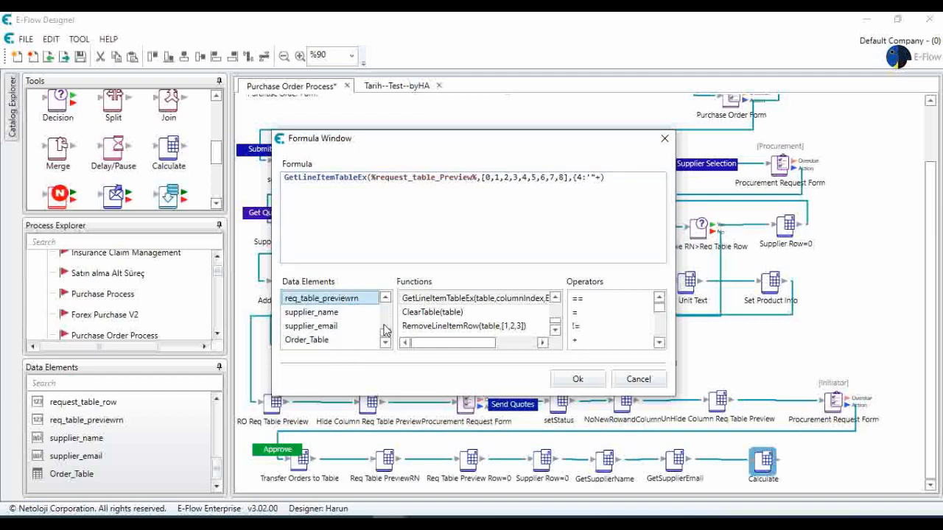
{"action": "double_click", "coordinate": [343, 312]}
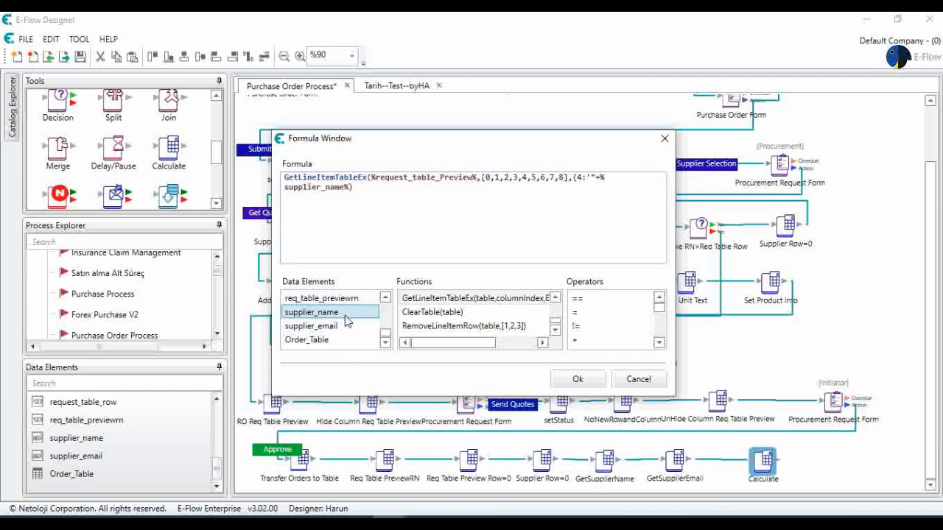
{"action": "left_click", "coordinate": [350, 187]}
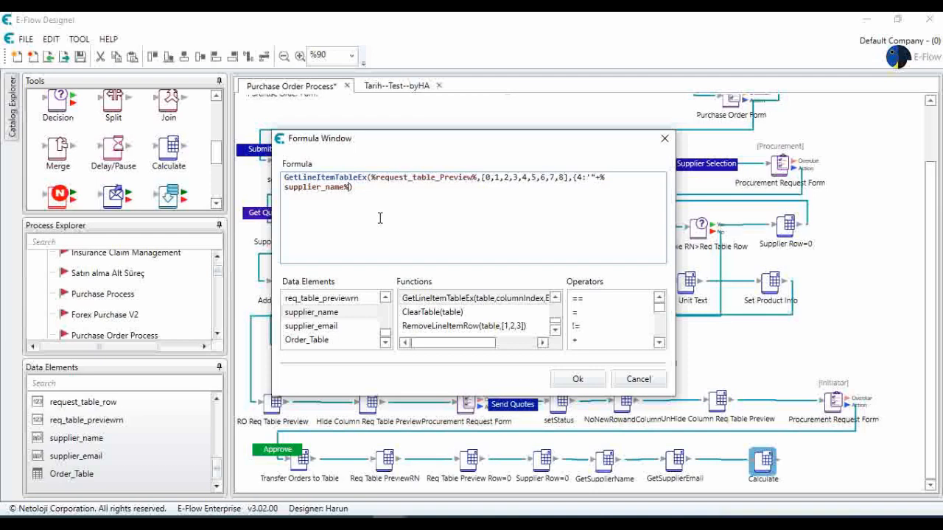
{"action": "type", "text": "+"}
{"action": "key", "text": "BackSpace"}
{"action": "type", "text": "\"\"}"}
{"action": "left_click", "coordinate": [579, 380]}
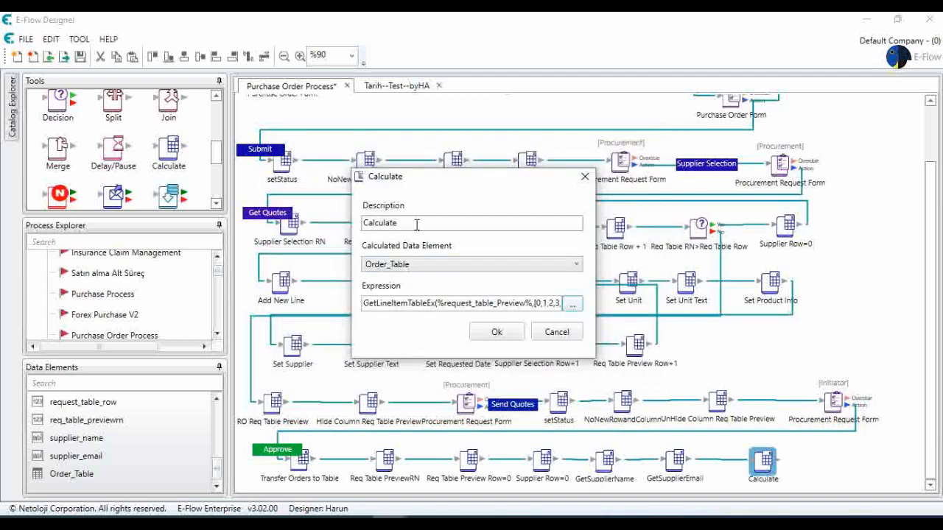
- Set the Calculate activity's description to Set Order Table, accept it and save the process
{"action": "left_click_drag", "start_coordinate": [416, 224], "coordinate": [314, 226]}
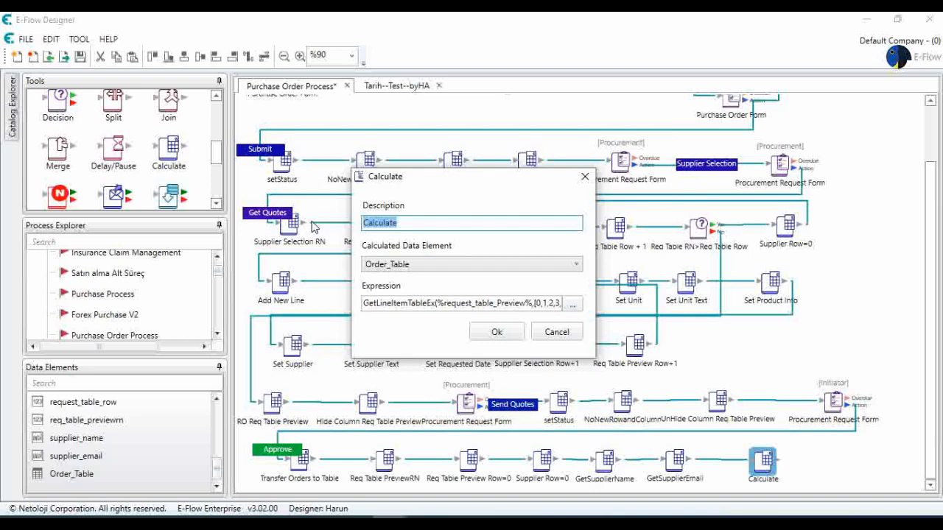
{"action": "type", "text": "Set Order Table"}
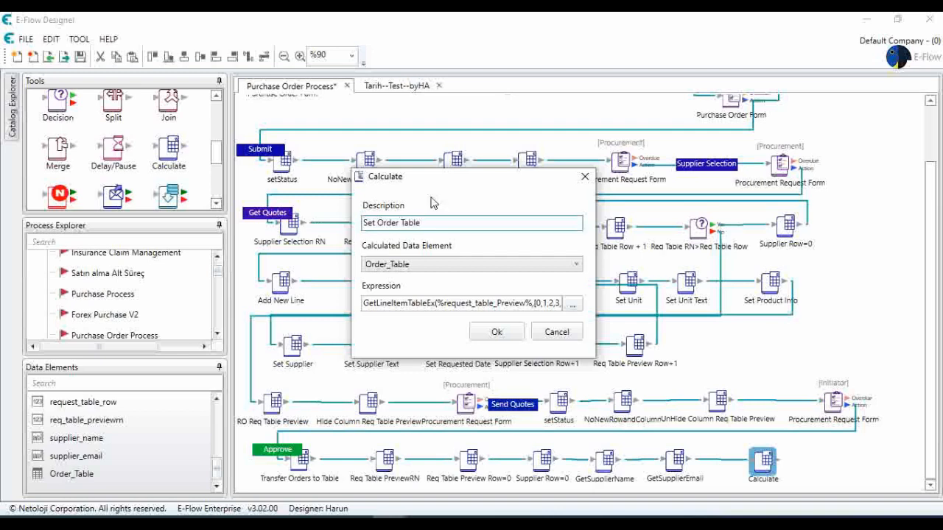
{"action": "left_click", "coordinate": [497, 332]}
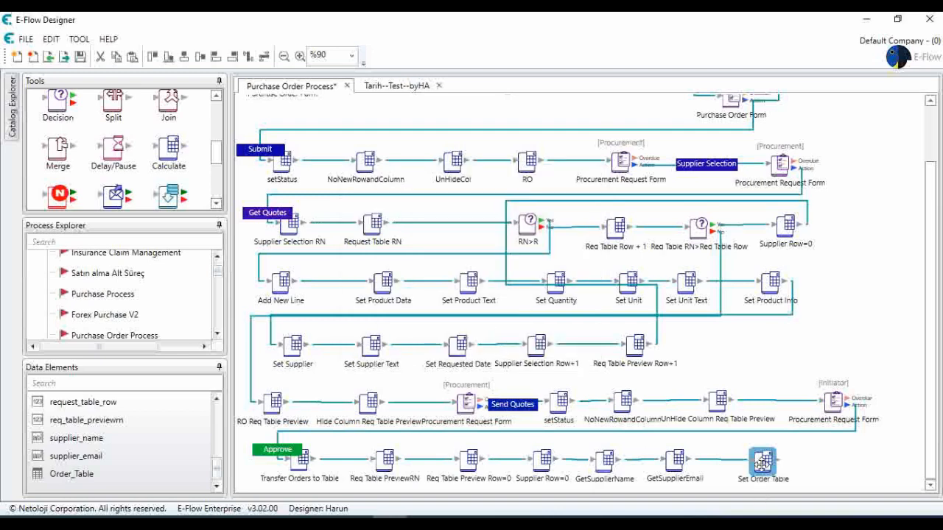
{"action": "left_click_drag", "start_coordinate": [762, 463], "coordinate": [760, 463]}
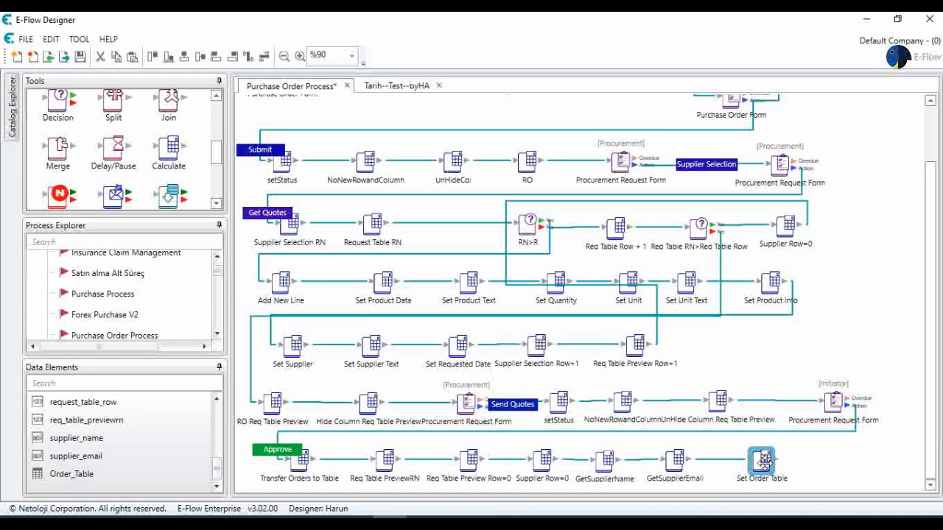
{"action": "left_click", "coordinate": [80, 56]}
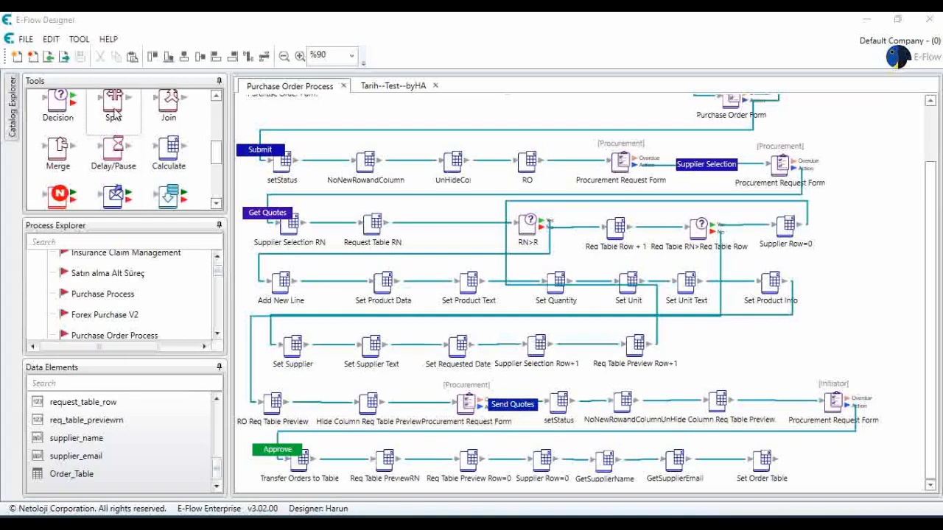
- Add a Split activity on a new row below the Approve branch and connect Set Order Table to it
{"action": "left_click_drag", "start_coordinate": [112, 103], "coordinate": [324, 463]}
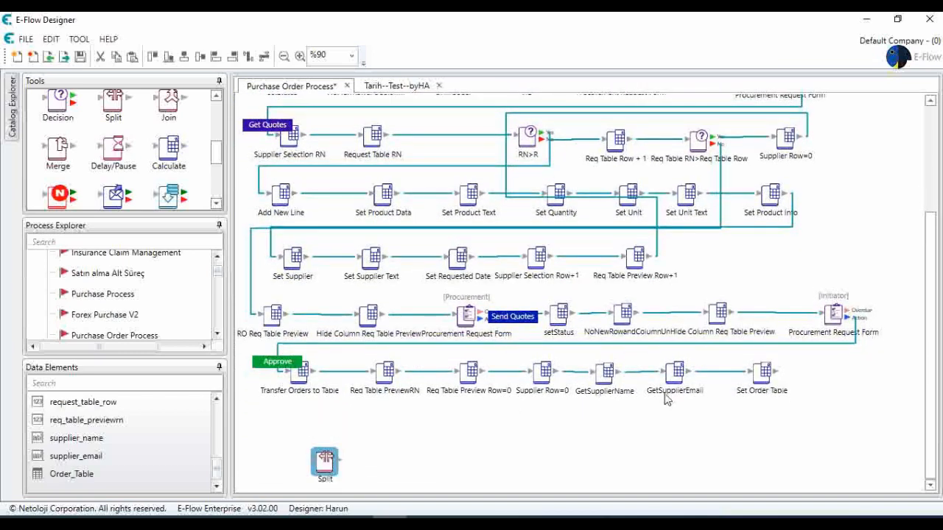
{"action": "left_click", "coordinate": [762, 372]}
{"action": "left_click_drag", "start_coordinate": [474, 424], "coordinate": [325, 462]}
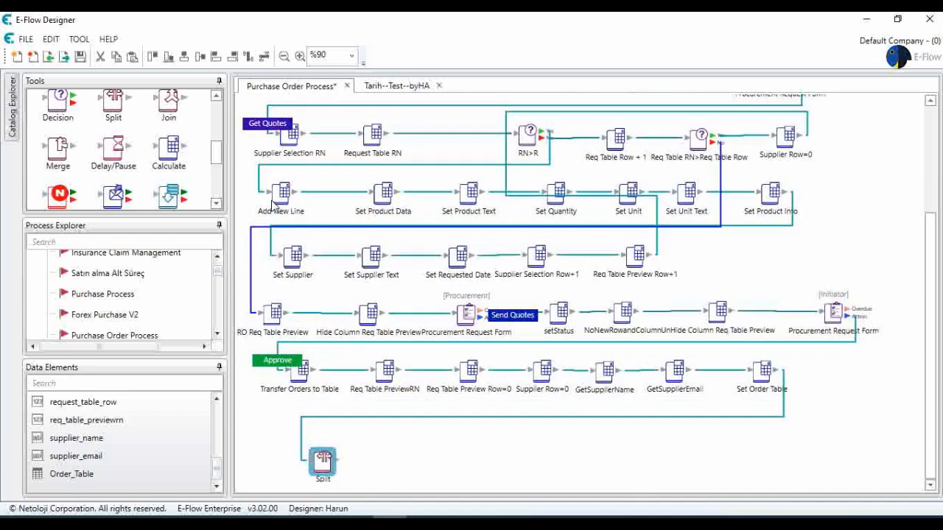
- Add a Sub-Process activity beside the Split and connect the Split's output to it
{"action": "scroll", "coordinate": [146, 144], "scroll_direction": "up", "scroll_amount": 3}
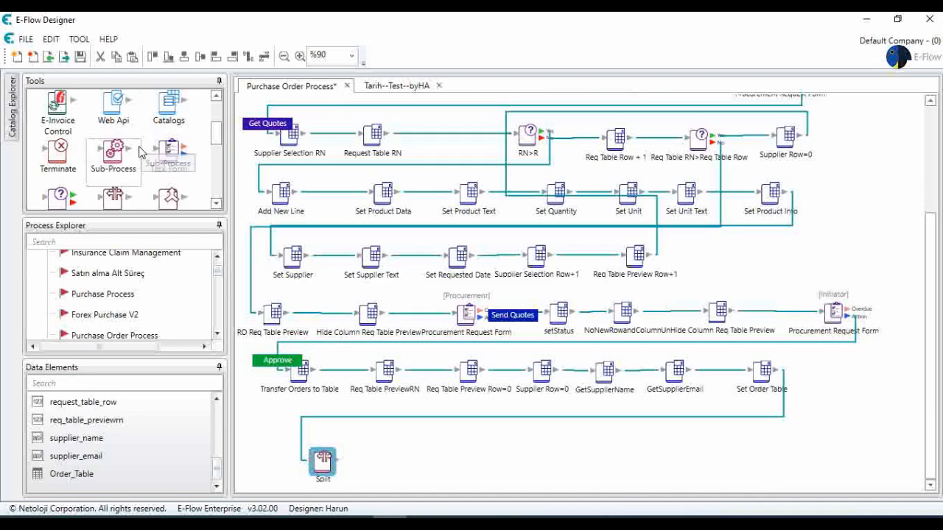
{"action": "scroll", "coordinate": [147, 147], "scroll_direction": "down", "scroll_amount": 3}
{"action": "scroll", "coordinate": [152, 157], "scroll_direction": "down", "scroll_amount": 3}
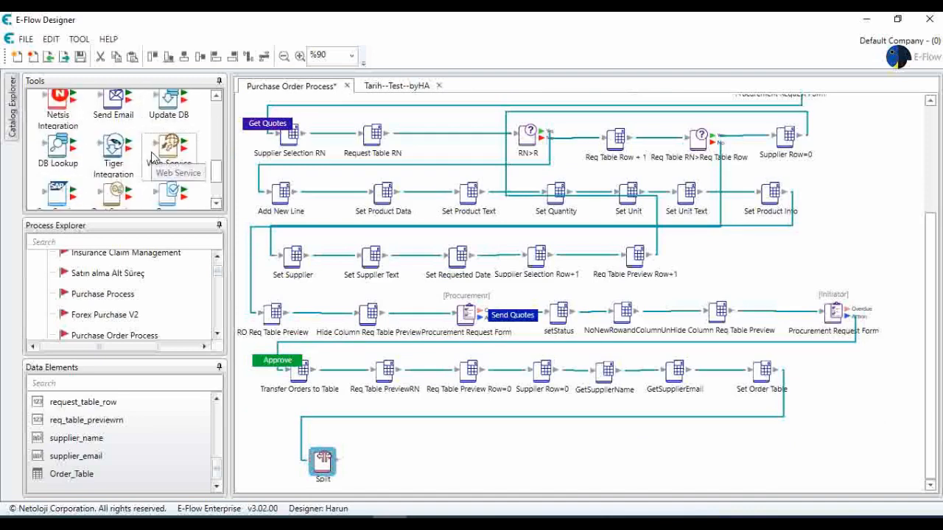
{"action": "scroll", "coordinate": [177, 166], "scroll_direction": "down", "scroll_amount": 2}
{"action": "scroll", "coordinate": [182, 168], "scroll_direction": "up", "scroll_amount": 2}
{"action": "scroll", "coordinate": [181, 168], "scroll_direction": "up", "scroll_amount": 5}
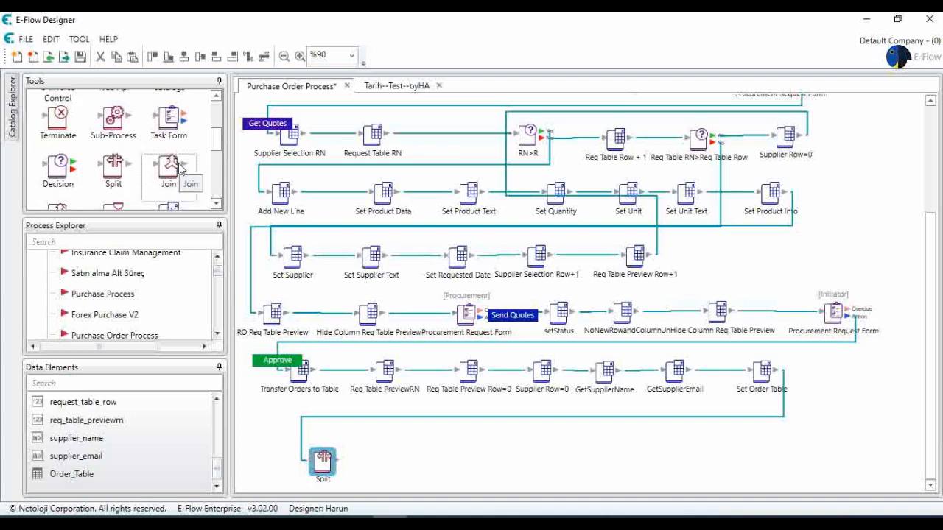
{"action": "left_click_drag", "start_coordinate": [117, 131], "coordinate": [436, 441]}
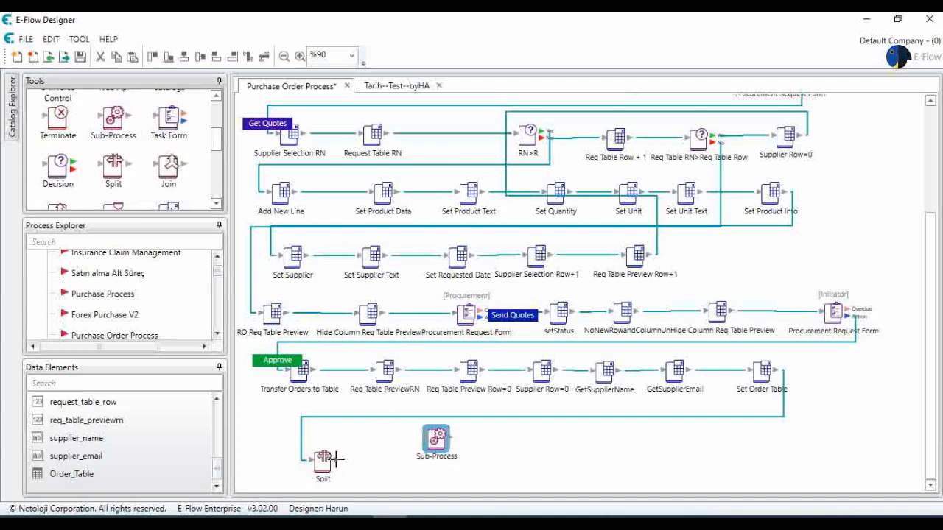
{"action": "left_click_drag", "start_coordinate": [335, 459], "coordinate": [428, 456]}
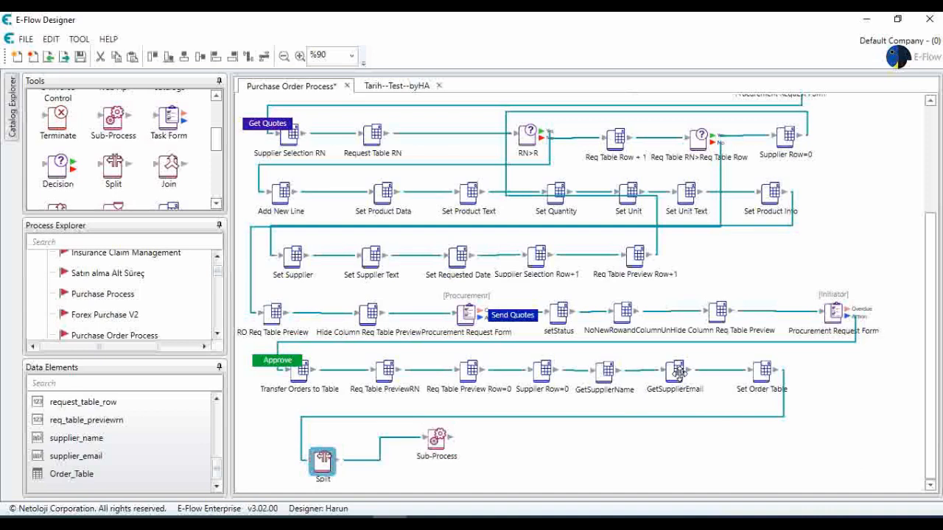
- Add a Calculate activity below the Sub-Process and connect the Split's output to it as a second branch
{"action": "scroll", "coordinate": [198, 203], "scroll_direction": "down", "scroll_amount": 1}
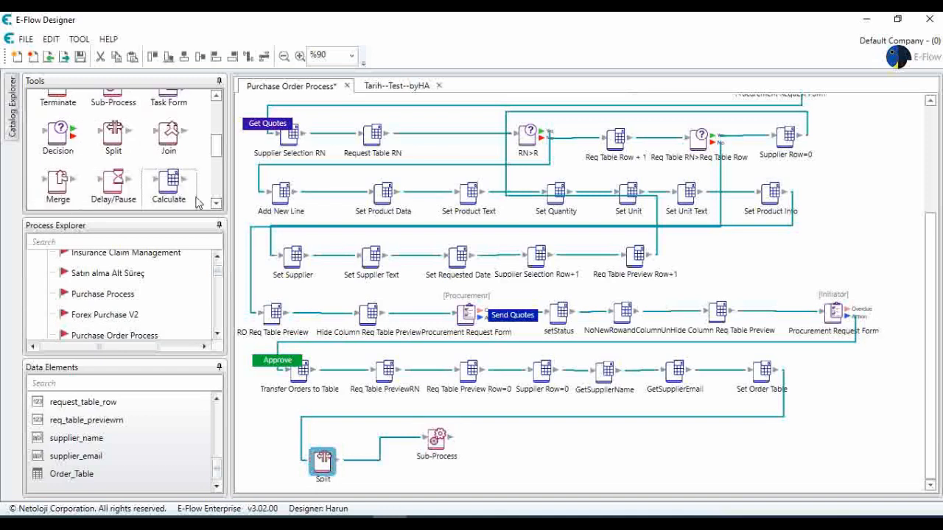
{"action": "left_click_drag", "start_coordinate": [168, 184], "coordinate": [421, 480]}
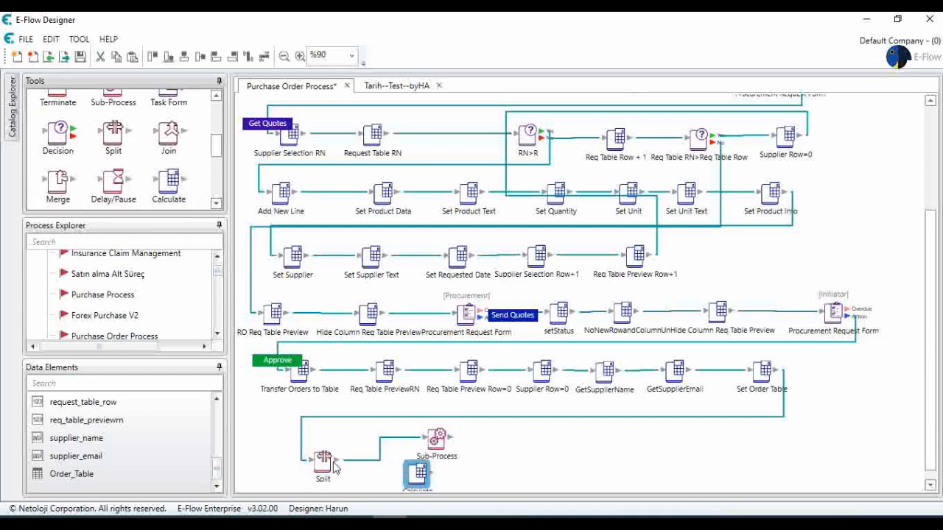
{"action": "left_click_drag", "start_coordinate": [336, 459], "coordinate": [406, 475]}
{"action": "left_click_drag", "start_coordinate": [418, 483], "coordinate": [435, 461]}
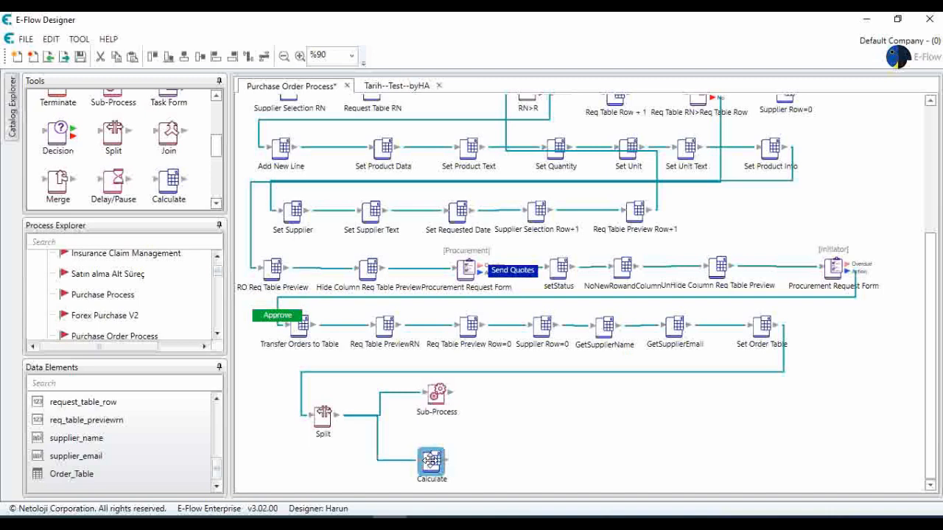
- Choose supplier_selection_row as the calculated data element of the Calculate activity on the Split's second branch
{"action": "double_click", "coordinate": [431, 460]}
{"action": "left_click", "coordinate": [462, 263]}
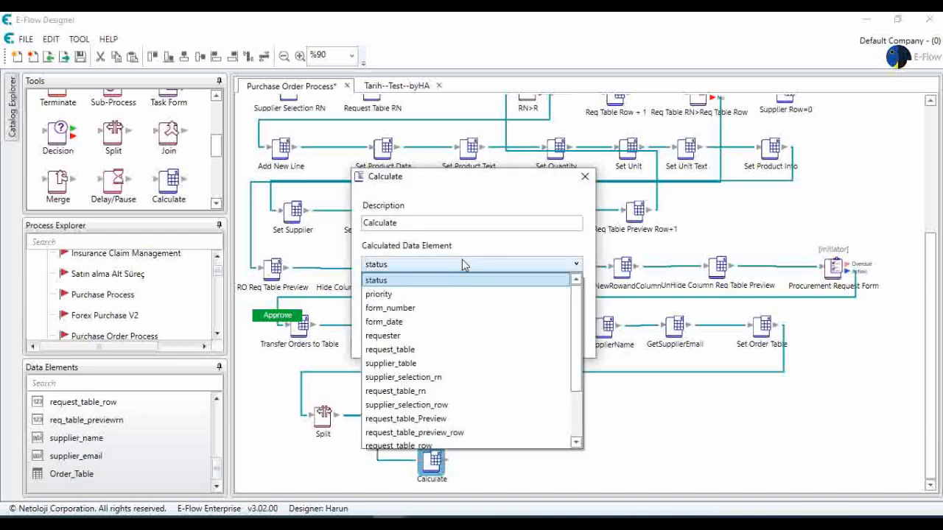
{"action": "scroll", "coordinate": [451, 350], "scroll_direction": "down", "scroll_amount": 1}
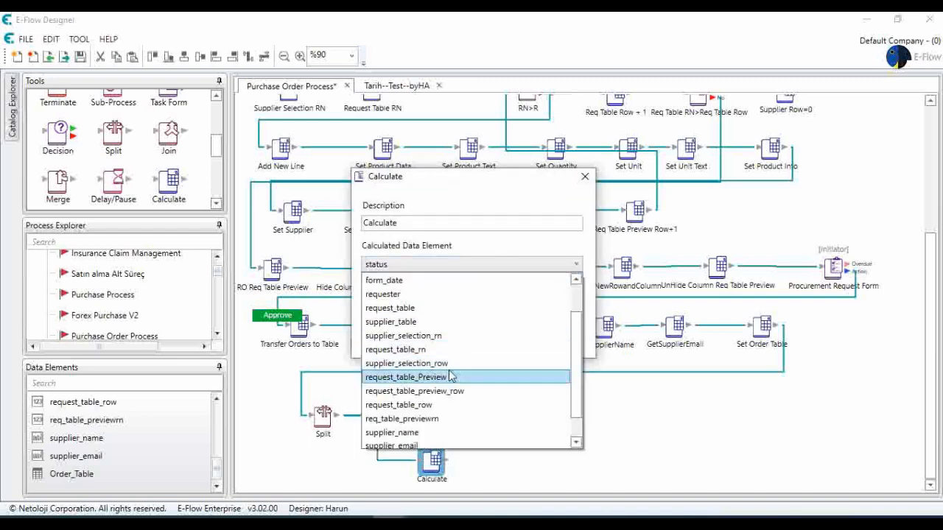
{"action": "left_click", "coordinate": [449, 364]}
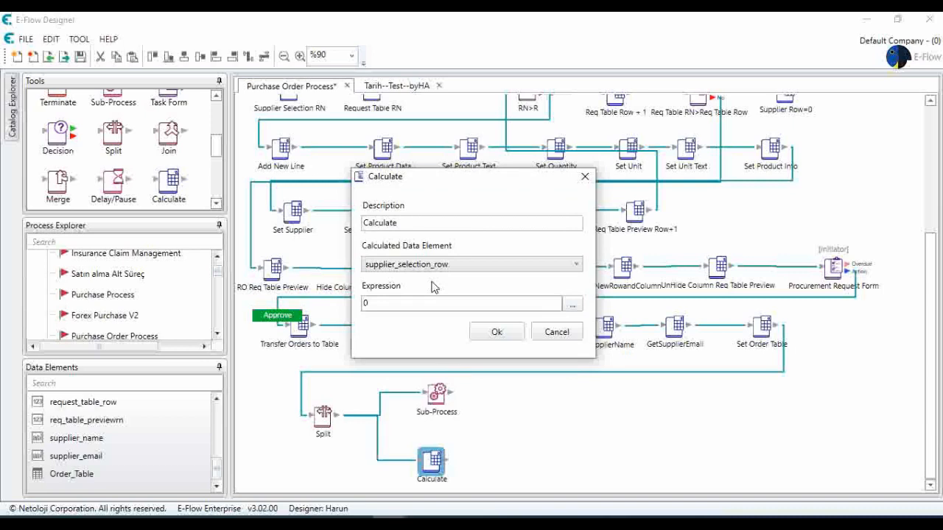
- Set the Calculate activity's expression to %supplier_selection_row%+1 and accept the formula
{"action": "left_click", "coordinate": [572, 304]}
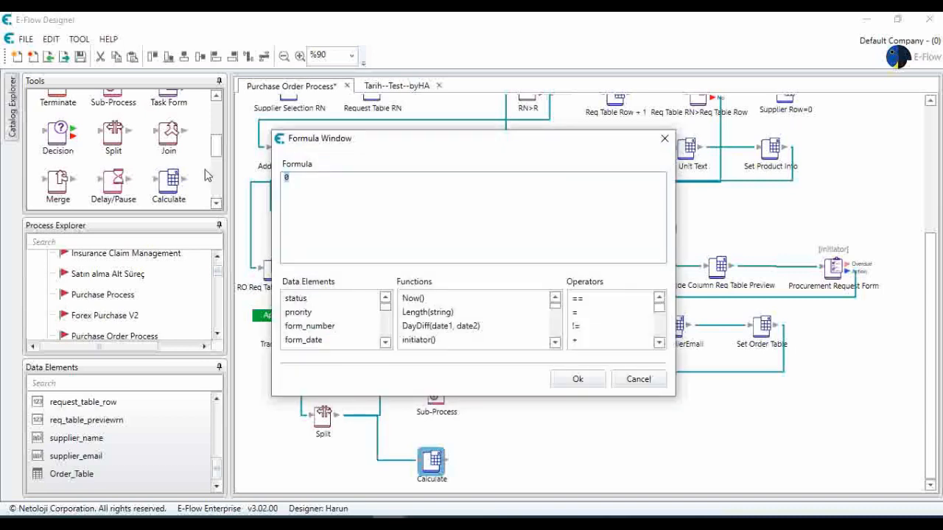
{"action": "key", "text": "BackSpace"}
{"action": "left_click", "coordinate": [384, 343]}
{"action": "left_click", "coordinate": [385, 343]}
{"action": "left_click", "coordinate": [385, 343]}
{"action": "left_click", "coordinate": [384, 343]}
{"action": "left_click", "coordinate": [384, 343]}
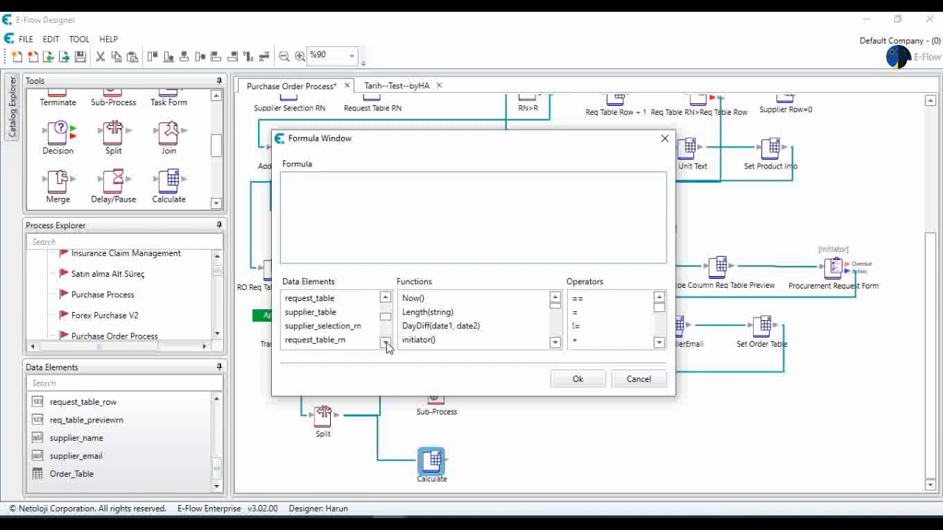
{"action": "left_click", "coordinate": [385, 343]}
{"action": "double_click", "coordinate": [358, 340]}
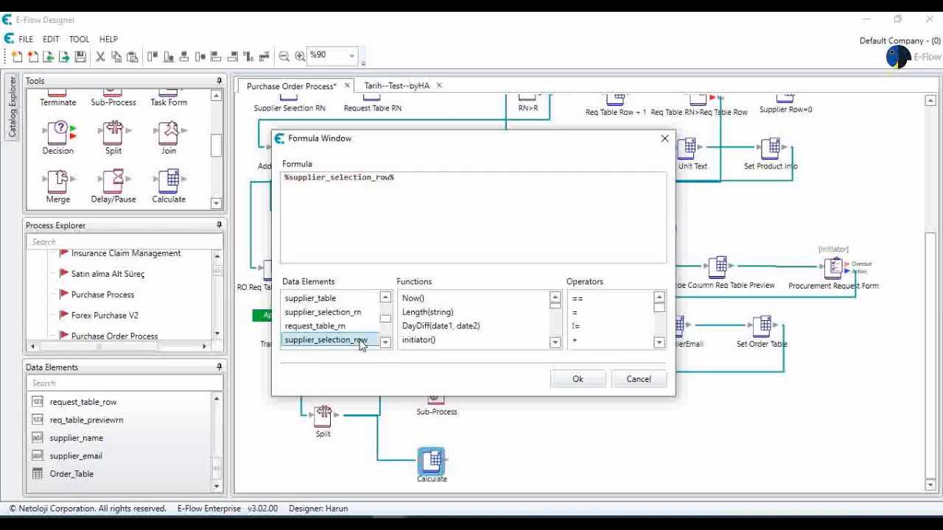
{"action": "left_click", "coordinate": [419, 184]}
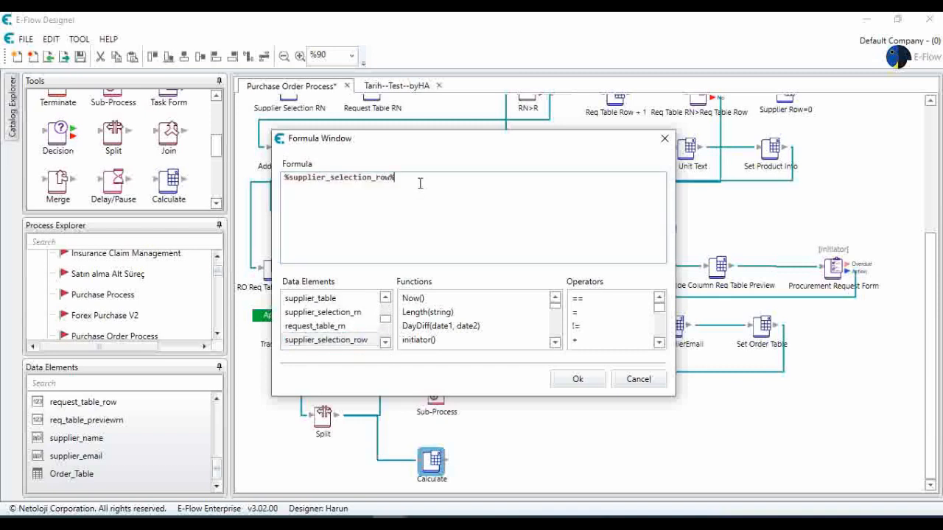
{"action": "type", "text": "+1"}
{"action": "left_click", "coordinate": [576, 381]}
- Set the Calculate activity's description to Supplier Selection Row+1 and accept its settings
{"action": "double_click", "coordinate": [423, 223]}
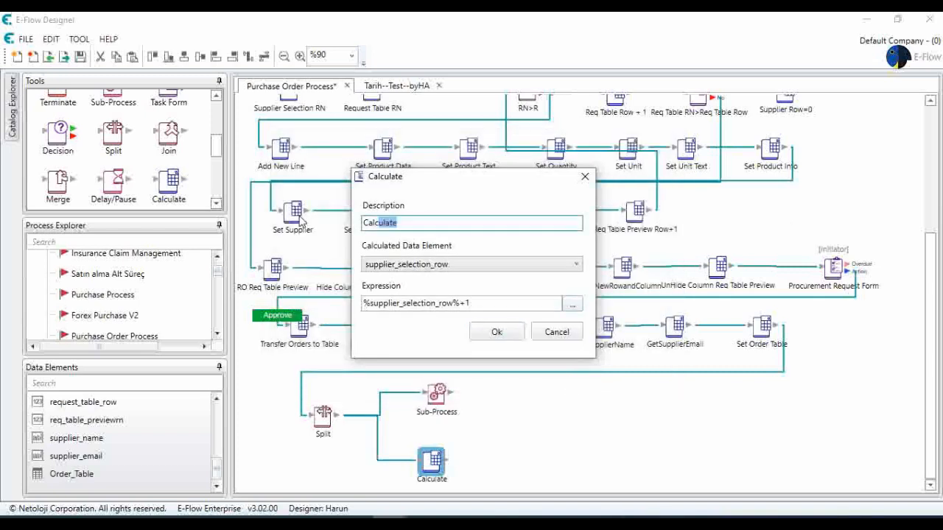
{"action": "type", "text": "Su"}
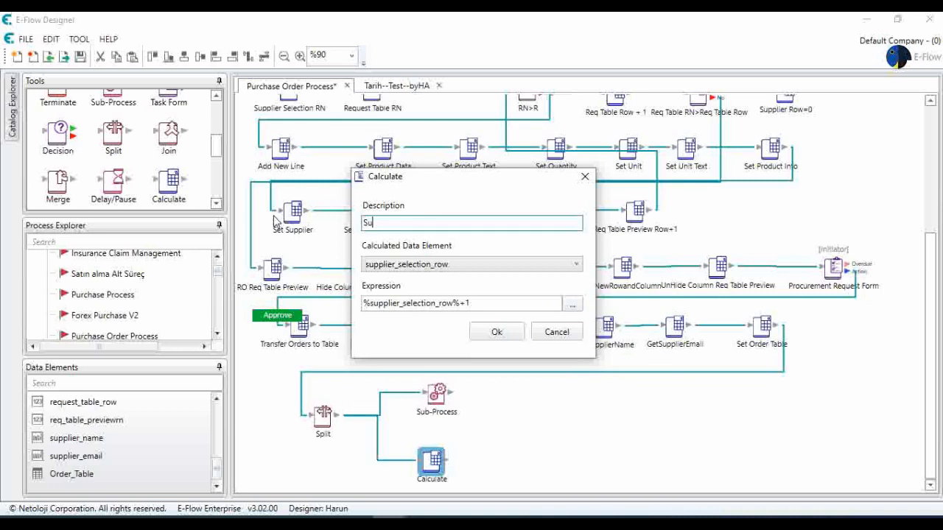
{"action": "type", "text": "pplier Ses"}
{"action": "key", "text": "BackSpace"}
{"action": "key", "text": "BackSpace"}
{"action": "key", "text": "BackSpace"}
{"action": "key", "text": "BackSpace"}
{"action": "key", "text": "BackSpace"}
{"action": "left_click", "coordinate": [496, 332]}
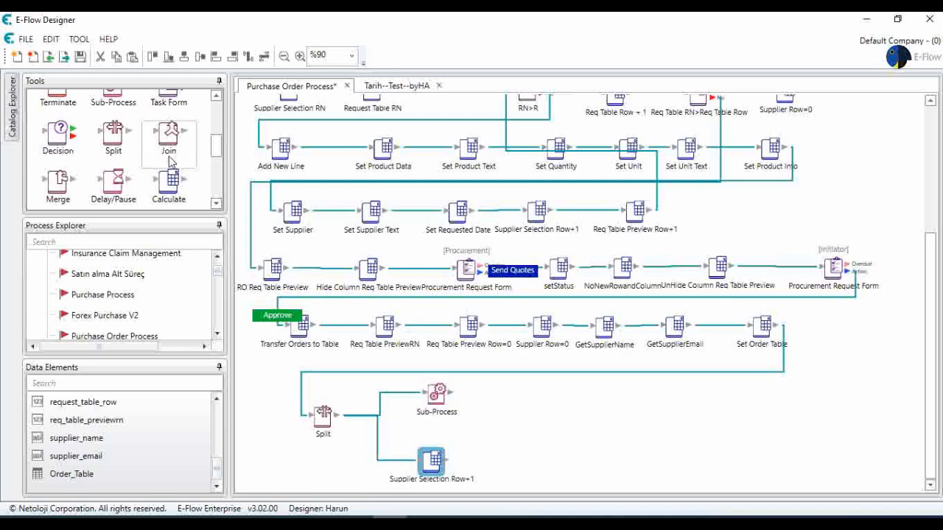
- Add a Decision activity beside Supplier Selection Row+1 and connect that activity's output to it
{"action": "left_click", "coordinate": [75, 149]}
{"action": "left_click", "coordinate": [520, 460]}
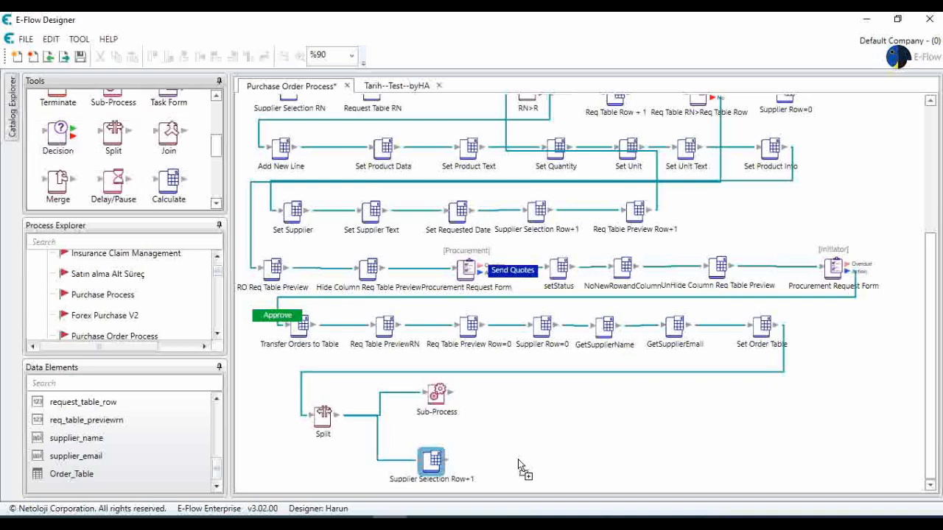
{"action": "left_click_drag", "start_coordinate": [447, 461], "coordinate": [520, 461]}
- Set the new Decision's expression to %supplier_selection_rn%>%supplier_selection_row% and accept the formula
{"action": "double_click", "coordinate": [519, 462]}
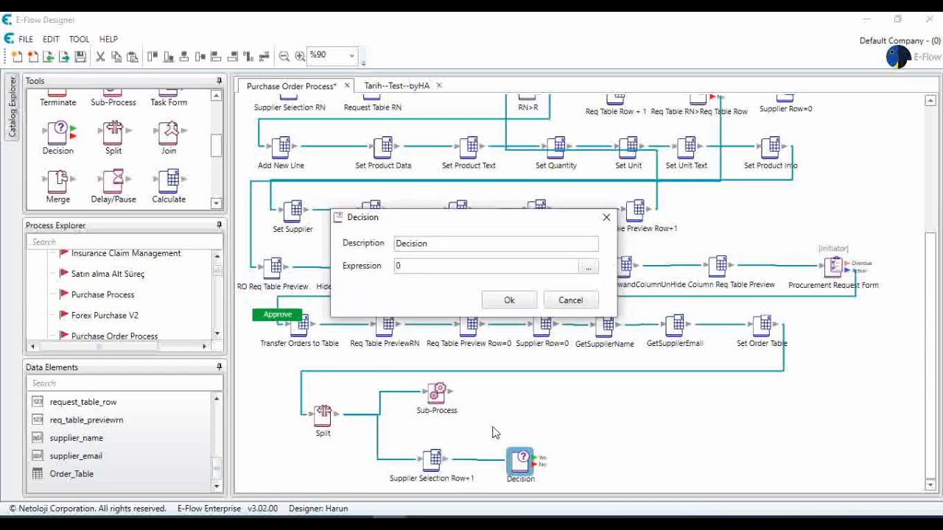
{"action": "left_click", "coordinate": [587, 267]}
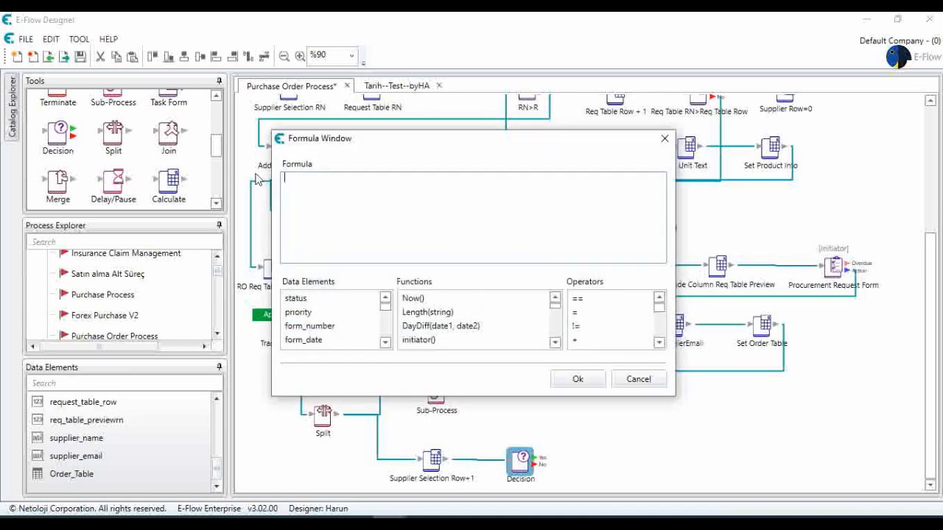
{"action": "left_click", "coordinate": [385, 343]}
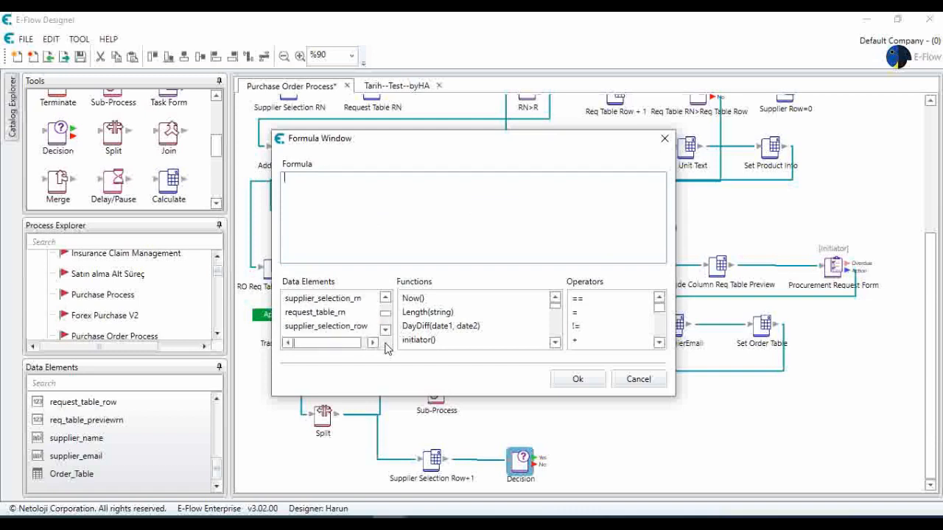
{"action": "double_click", "coordinate": [356, 298]}
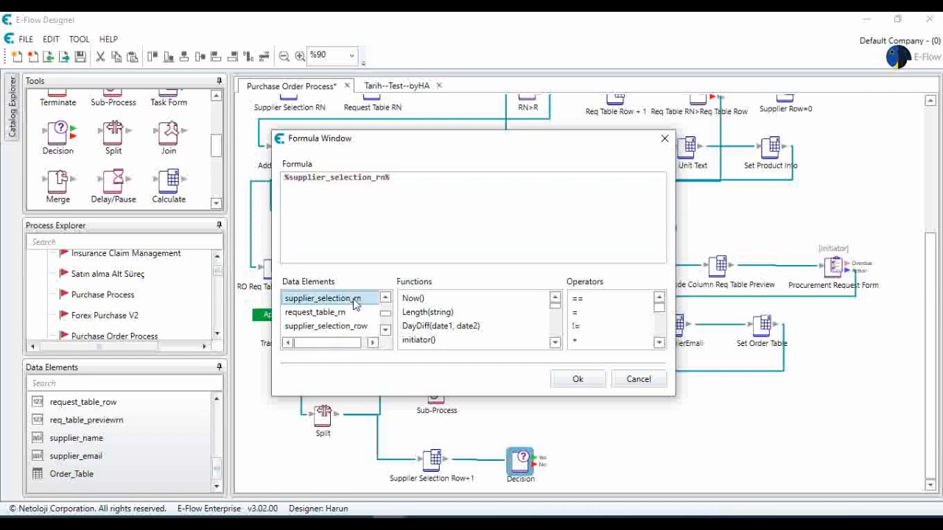
{"action": "left_click", "coordinate": [395, 184]}
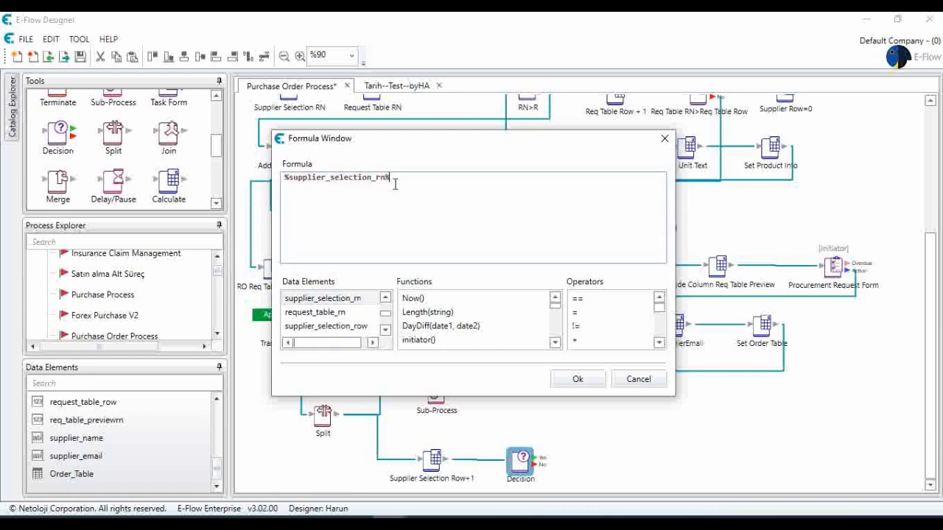
{"action": "type", "text": ">"}
{"action": "double_click", "coordinate": [362, 328]}
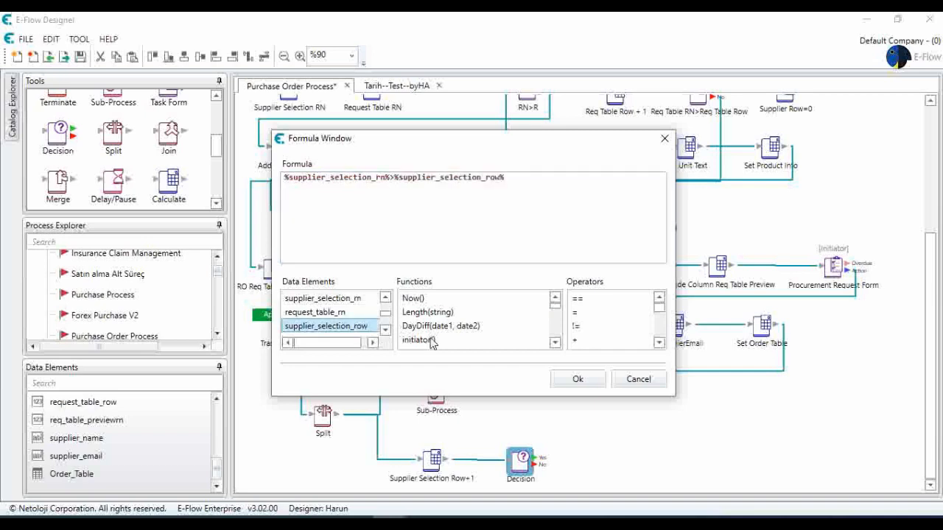
{"action": "left_click", "coordinate": [577, 380]}
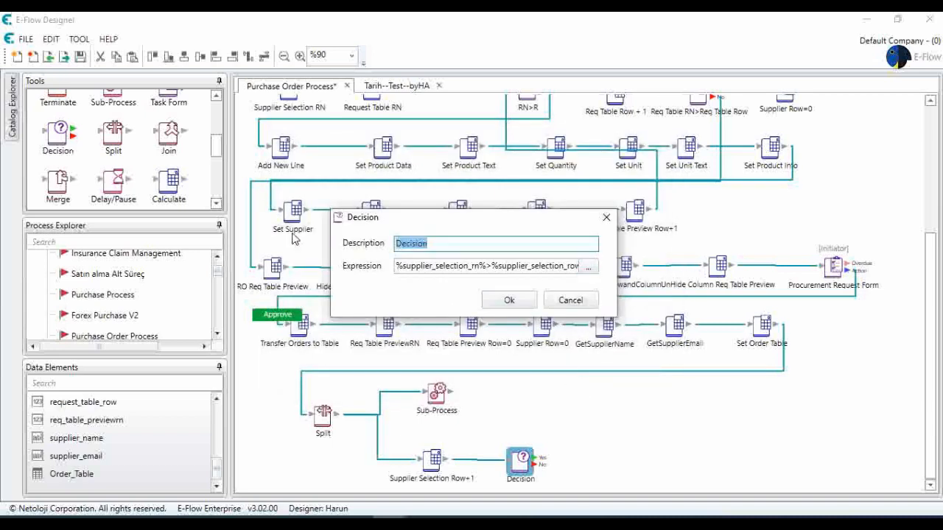
- Set the Decision's description to Supplier Selection RN > Supplier Selection Row and accept its settings
{"action": "type", "text": "Supplier Select"}
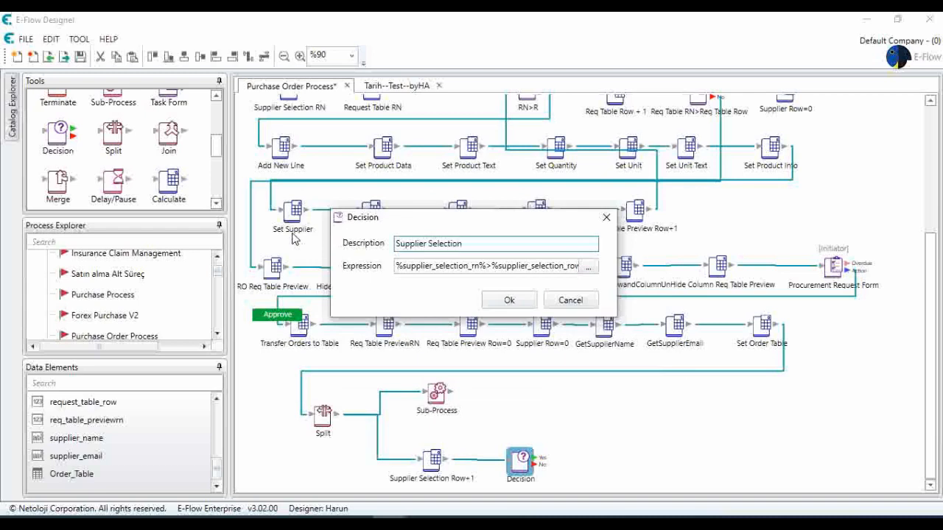
{"action": "type", "text": "RN> Supplier Selection "}
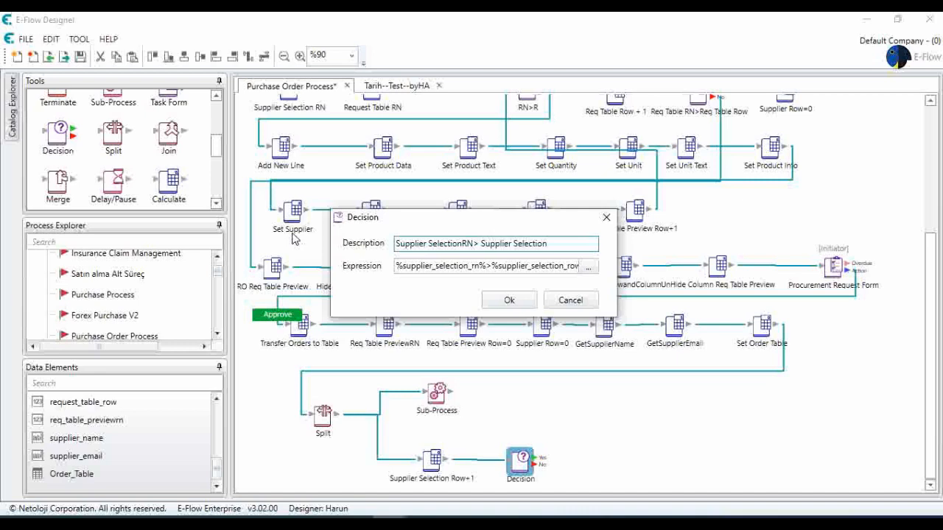
{"action": "type", "text": "Row"}
{"action": "left_click", "coordinate": [463, 244]}
{"action": "left_click", "coordinate": [475, 244]}
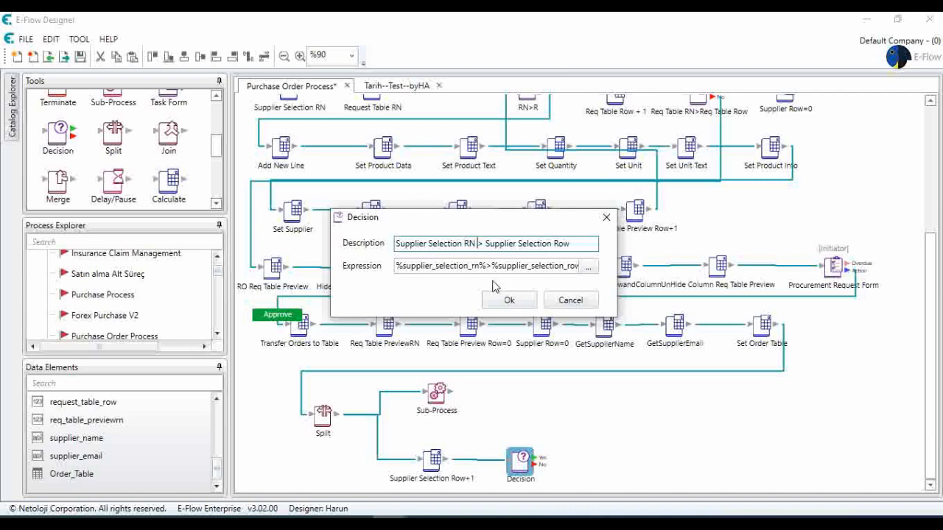
{"action": "left_click", "coordinate": [508, 302]}
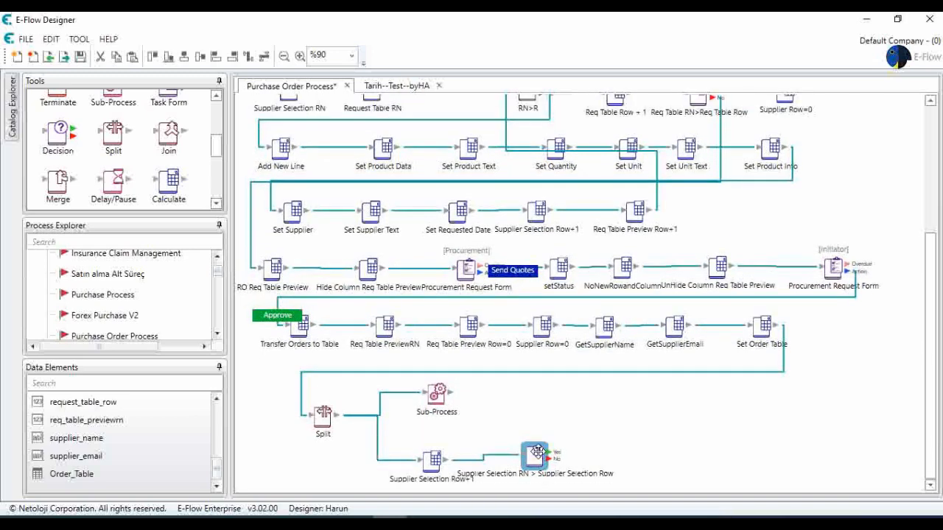
- Space the Decision farther from Supplier Selection Row+1, then connect its Yes output to GetSupplierName and its No output to a new Join activity
{"action": "left_click_drag", "start_coordinate": [523, 458], "coordinate": [561, 457]}
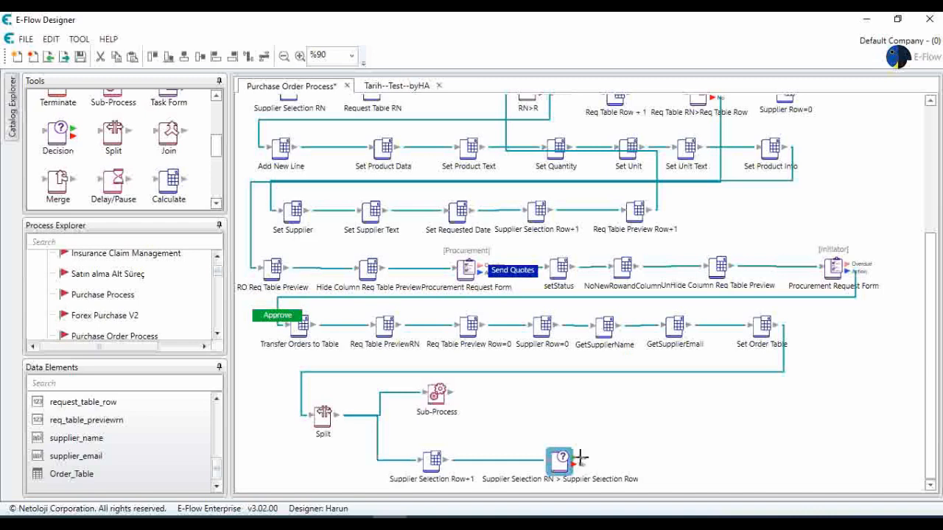
{"action": "left_click_drag", "start_coordinate": [577, 457], "coordinate": [600, 336]}
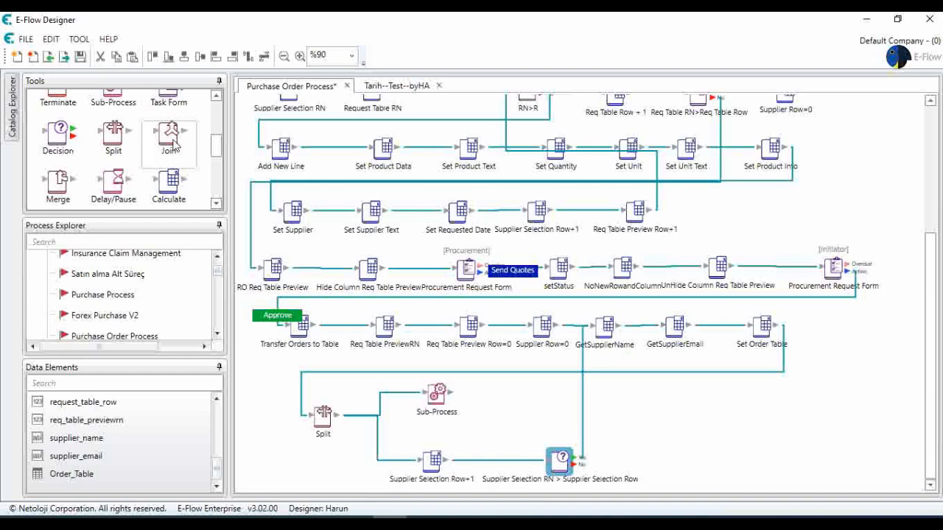
{"action": "left_click_drag", "start_coordinate": [174, 146], "coordinate": [673, 425]}
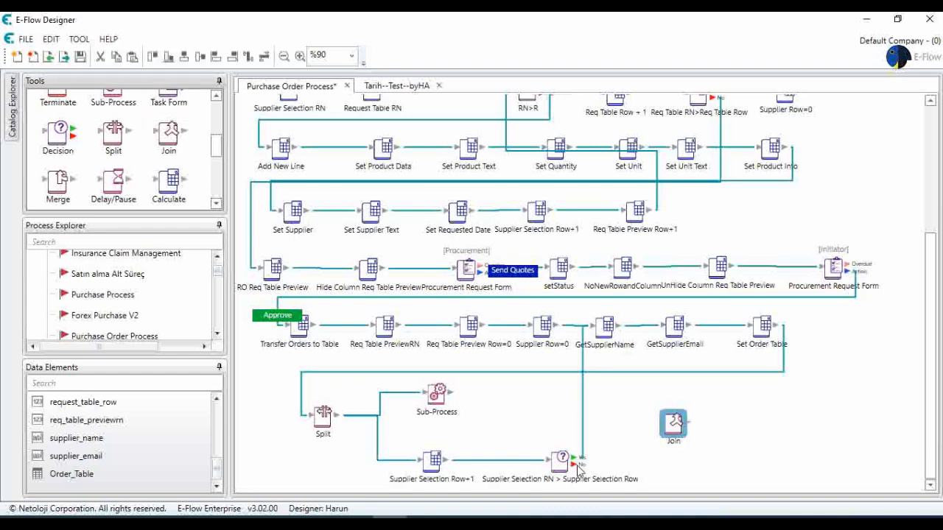
{"action": "left_click_drag", "start_coordinate": [578, 471], "coordinate": [661, 441]}
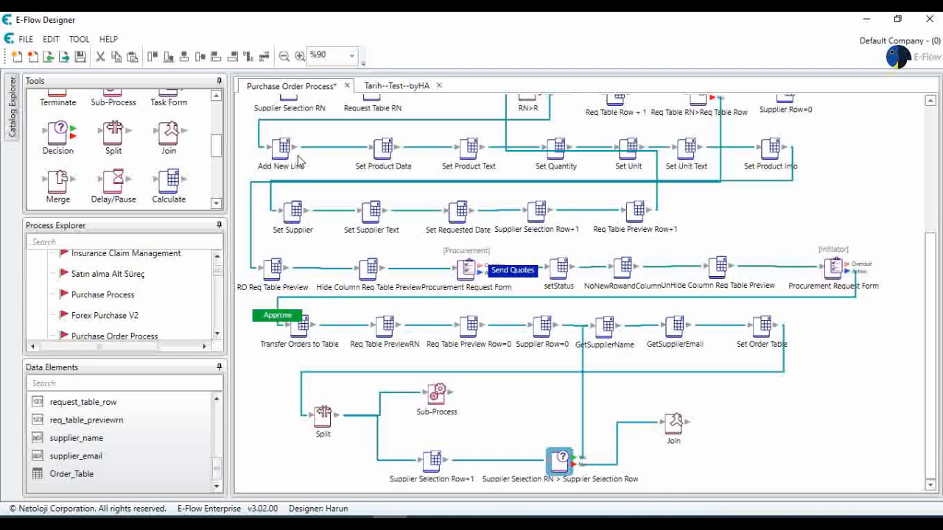
- Add a Terminate activity beyond the Join and connect the Join's output to it
{"action": "scroll", "coordinate": [99, 178], "scroll_direction": "down", "scroll_amount": 2}
{"action": "scroll", "coordinate": [106, 174], "scroll_direction": "up", "scroll_amount": 2}
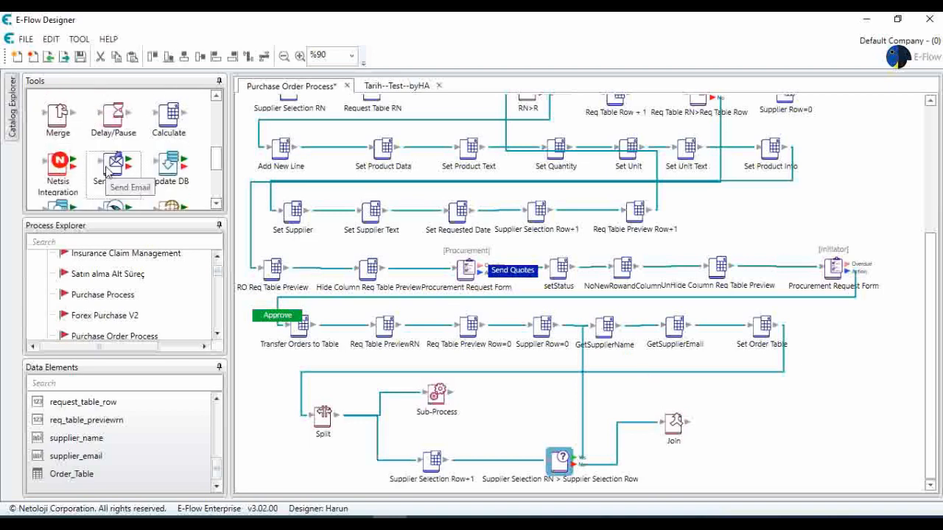
{"action": "scroll", "coordinate": [107, 171], "scroll_direction": "up", "scroll_amount": 1}
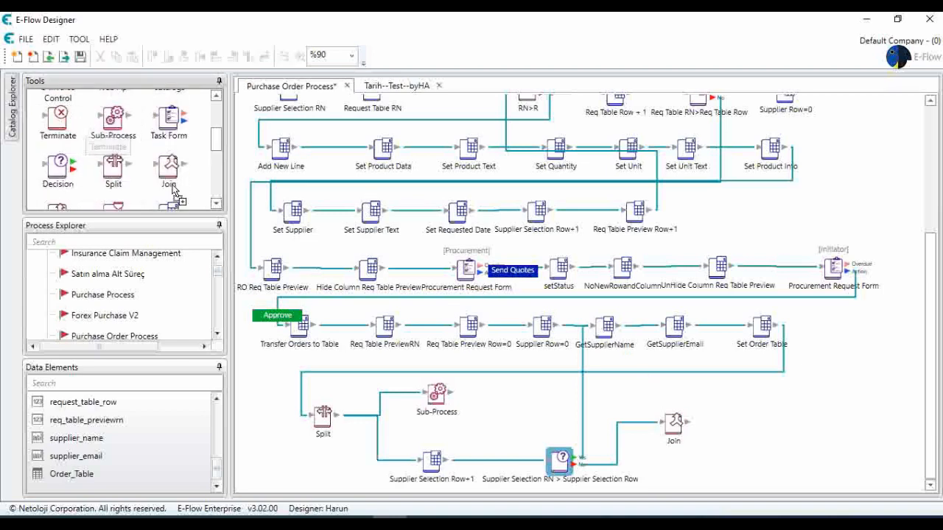
{"action": "left_click", "coordinate": [789, 418]}
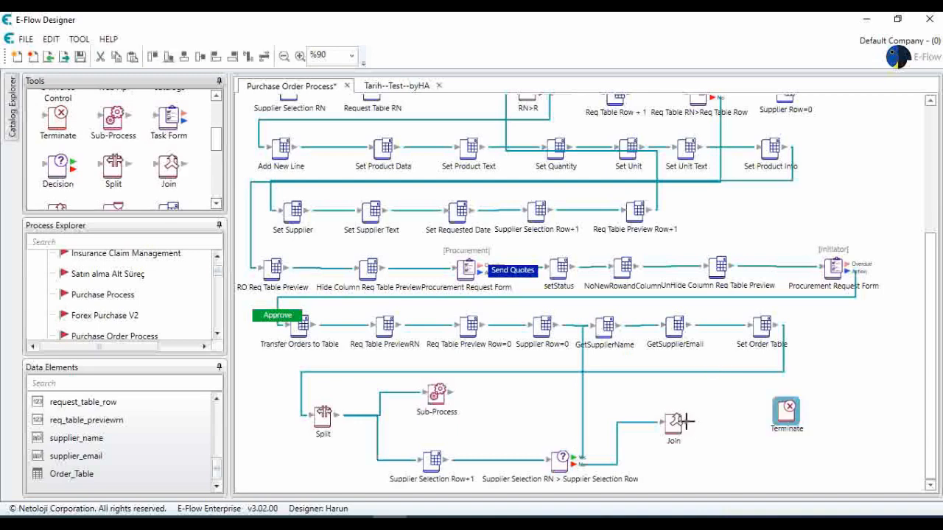
{"action": "mouse_move", "coordinate": [685, 422]}
{"action": "left_mouse_down"}
{"action": "mouse_move", "coordinate": [787, 420]}
{"action": "mouse_move", "coordinate": [799, 431]}
{"action": "left_mouse_up"}
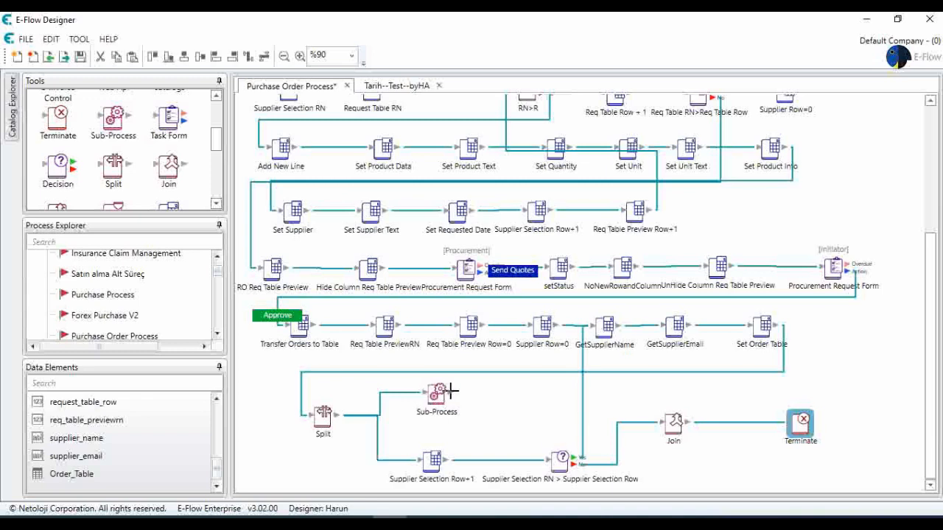
- Connect the Sub-Process's output to the Join and save the process
{"action": "left_click_drag", "start_coordinate": [451, 391], "coordinate": [667, 425]}
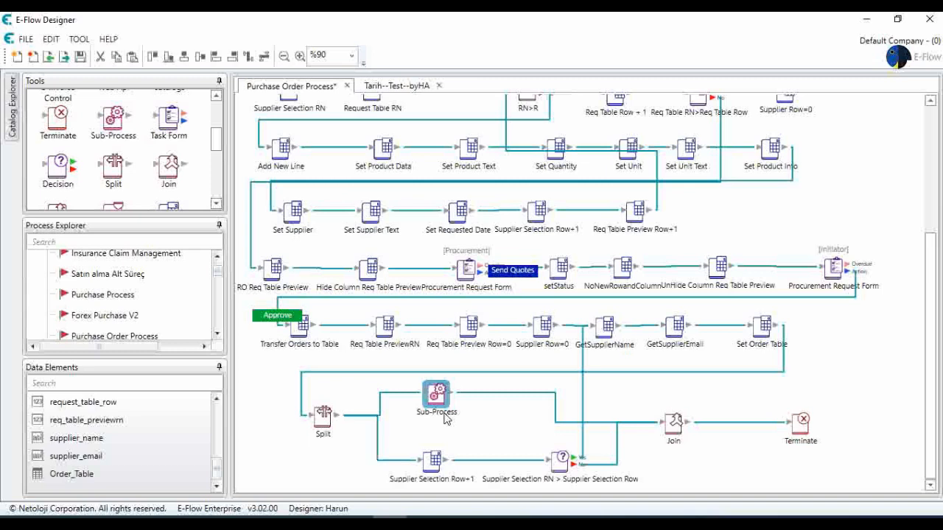
{"action": "left_click", "coordinate": [80, 56]}
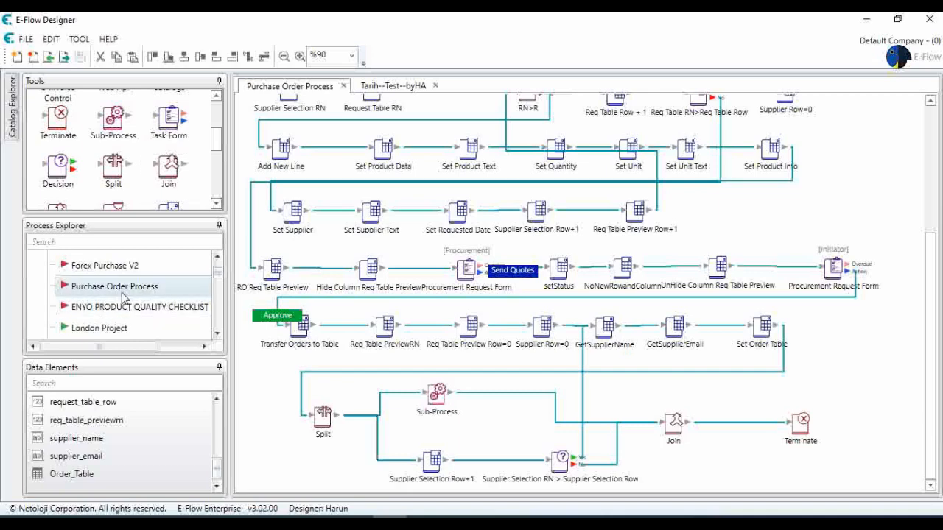
{"action": "scroll", "coordinate": [331, 247], "scroll_direction": "up", "scroll_amount": 2}
{"action": "scroll", "coordinate": [332, 247], "scroll_direction": "up", "scroll_amount": 3}
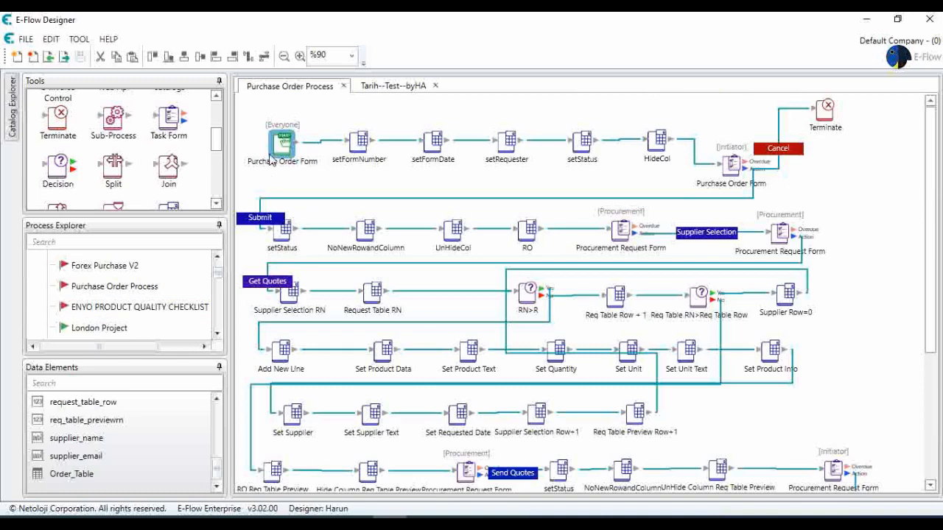
{"action": "scroll", "coordinate": [195, 278], "scroll_direction": "down", "scroll_amount": 1}
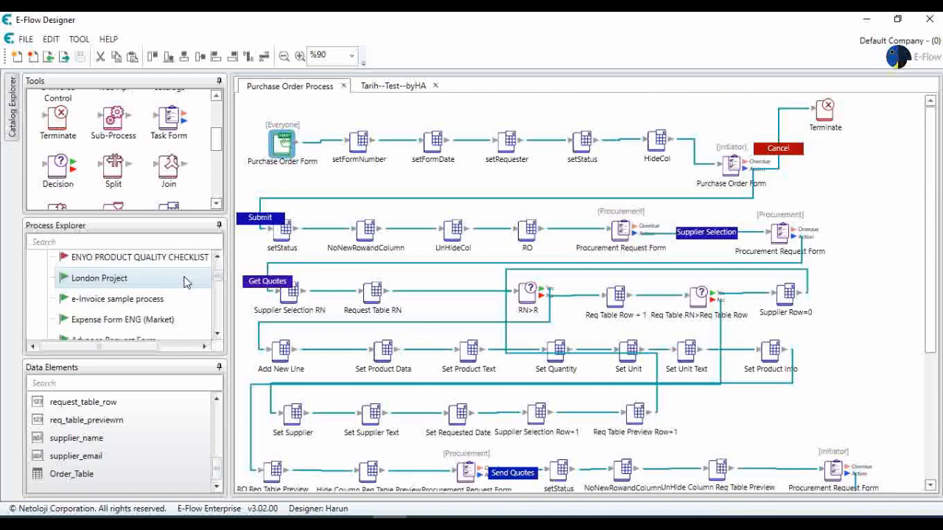
{"action": "scroll", "coordinate": [186, 280], "scroll_direction": "up", "scroll_amount": 1}
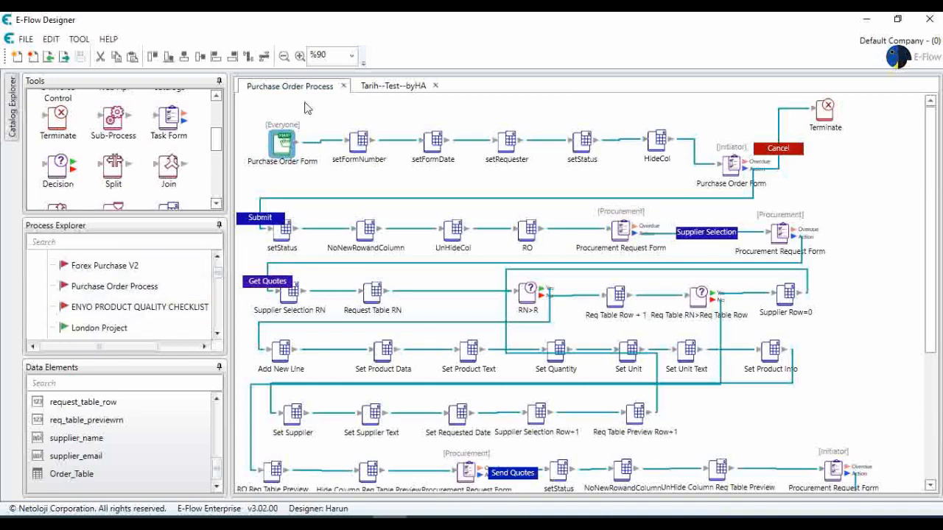
- Create a new process named Purchase Order Sub Process
{"action": "scroll", "coordinate": [180, 308], "scroll_direction": "down", "scroll_amount": 3}
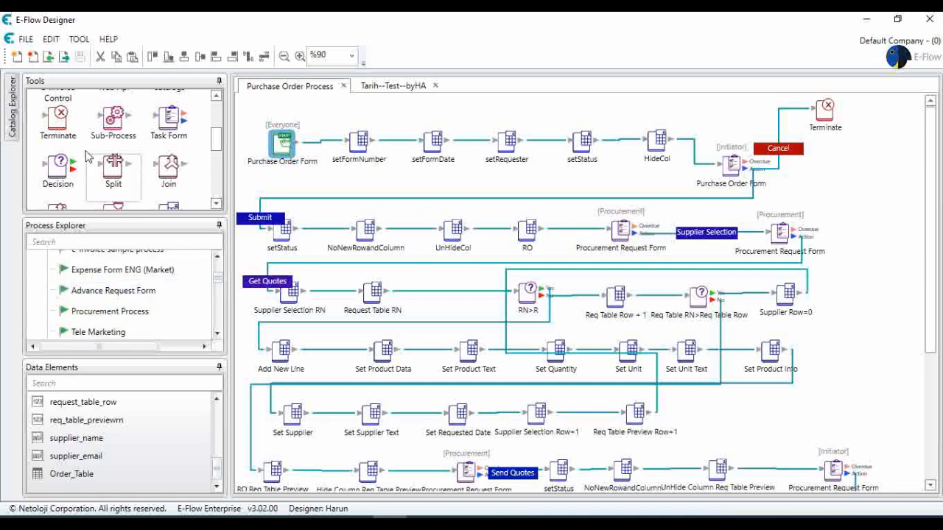
{"action": "left_click", "coordinate": [16, 58]}
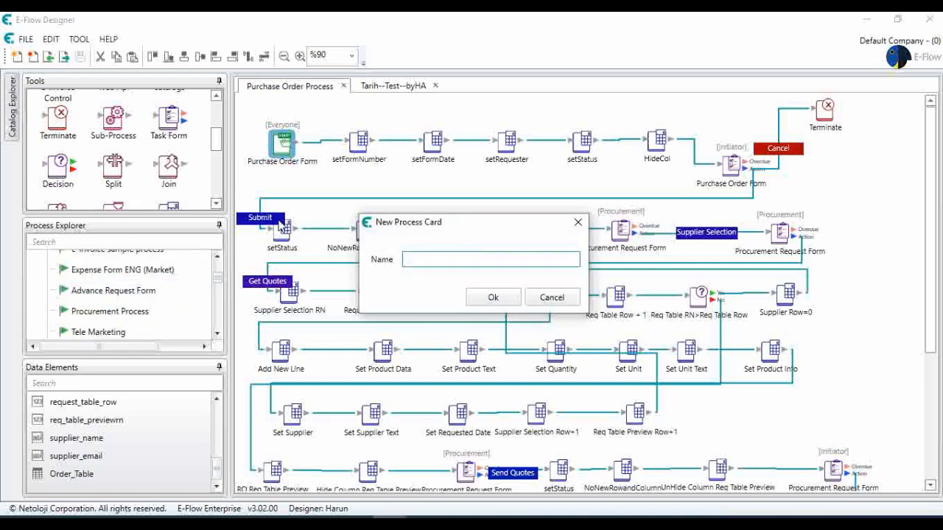
{"action": "type", "text": "Purchase Order Sub Pro"}
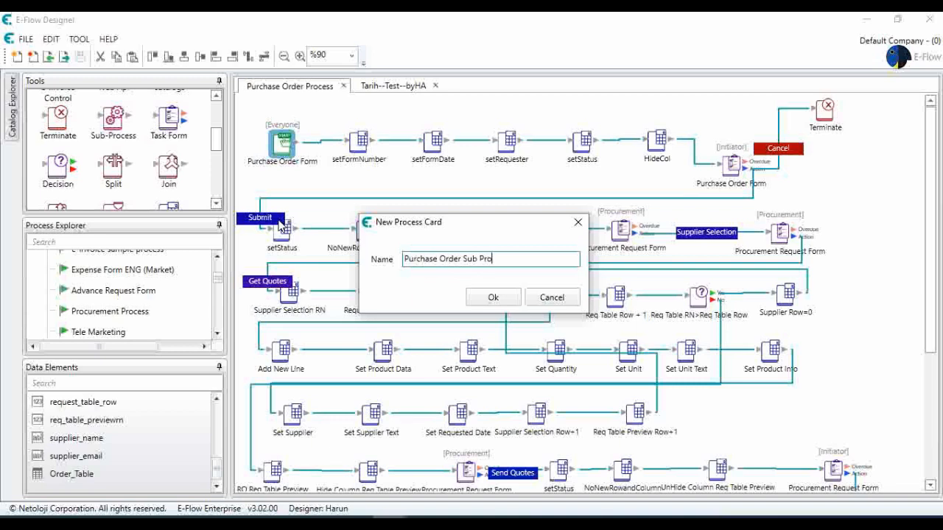
{"action": "type", "text": "cess"}
{"action": "key", "text": "Return"}
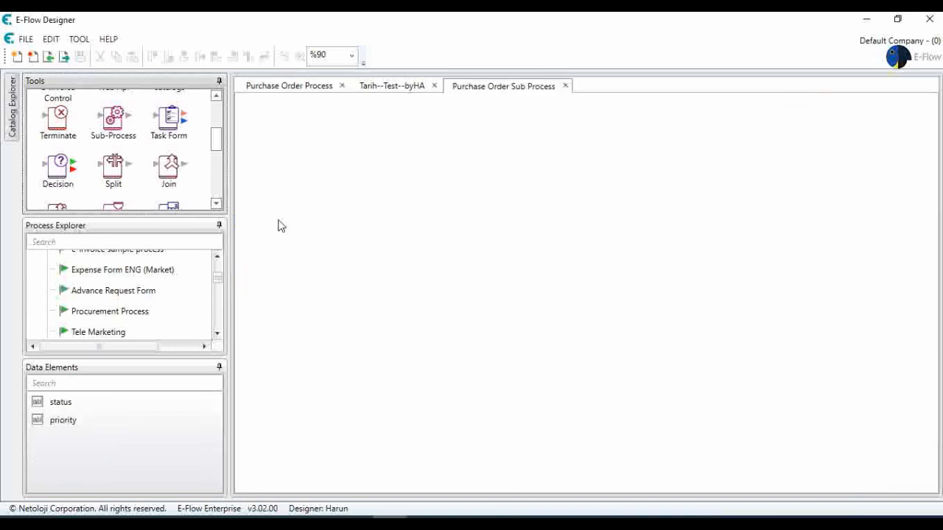
- Add a Manual start activity to the empty sub-process and clear its Active option
{"action": "scroll", "coordinate": [114, 133], "scroll_direction": "up", "scroll_amount": 2}
{"action": "left_click_drag", "start_coordinate": [57, 110], "coordinate": [293, 165]}
{"action": "double_click", "coordinate": [293, 165]}
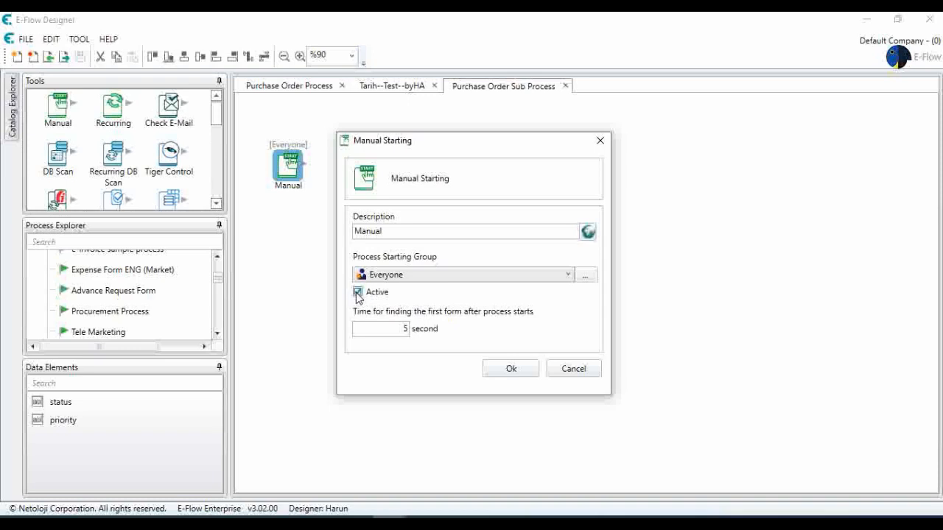
{"action": "left_click", "coordinate": [358, 293]}
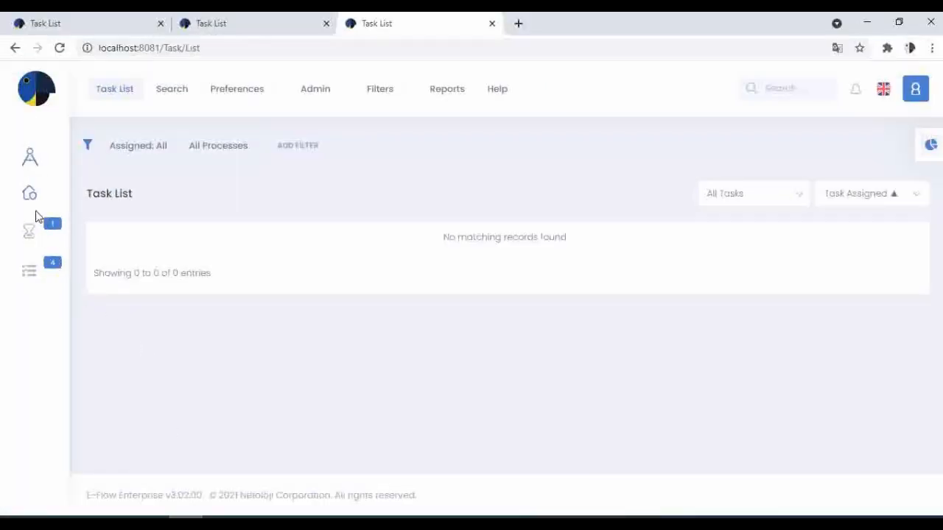
- Switch to the E-Flow web portal, examine its list of startable processes, and return to the designer, cancelling the start activity's settings
{"action": "left_click", "coordinate": [31, 200]}
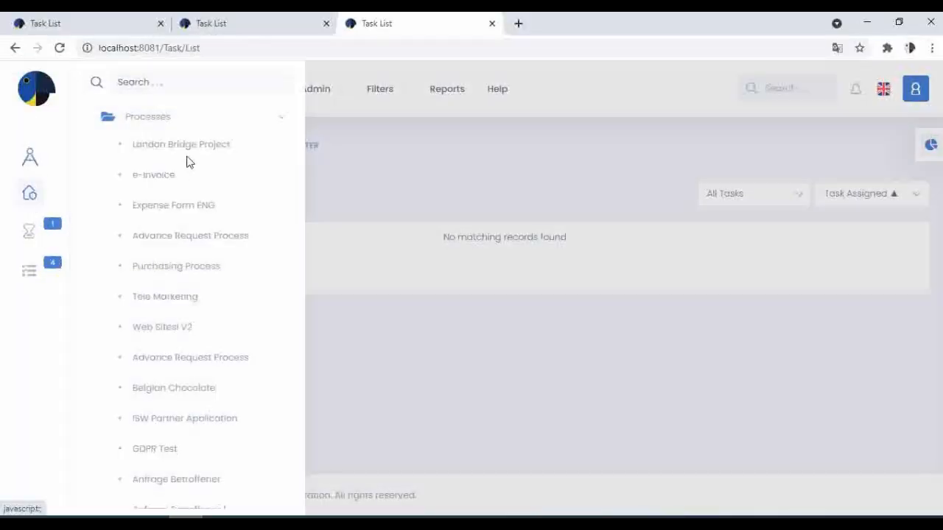
{"action": "scroll", "coordinate": [196, 243], "scroll_direction": "down", "scroll_amount": 5}
{"action": "scroll", "coordinate": [221, 328], "scroll_direction": "up", "scroll_amount": 5}
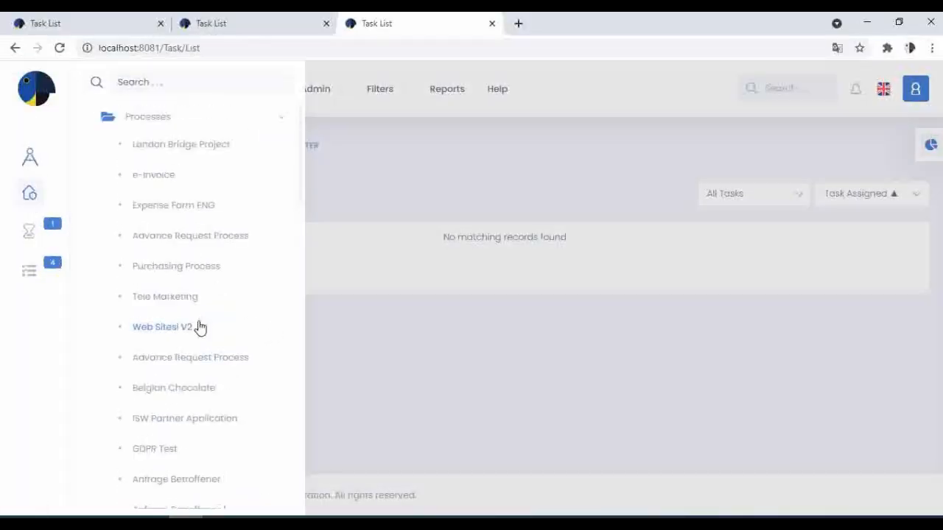
{"action": "scroll", "coordinate": [206, 339], "scroll_direction": "down", "scroll_amount": 5}
{"action": "scroll", "coordinate": [221, 353], "scroll_direction": "up", "scroll_amount": 3}
{"action": "left_click", "coordinate": [369, 351]}
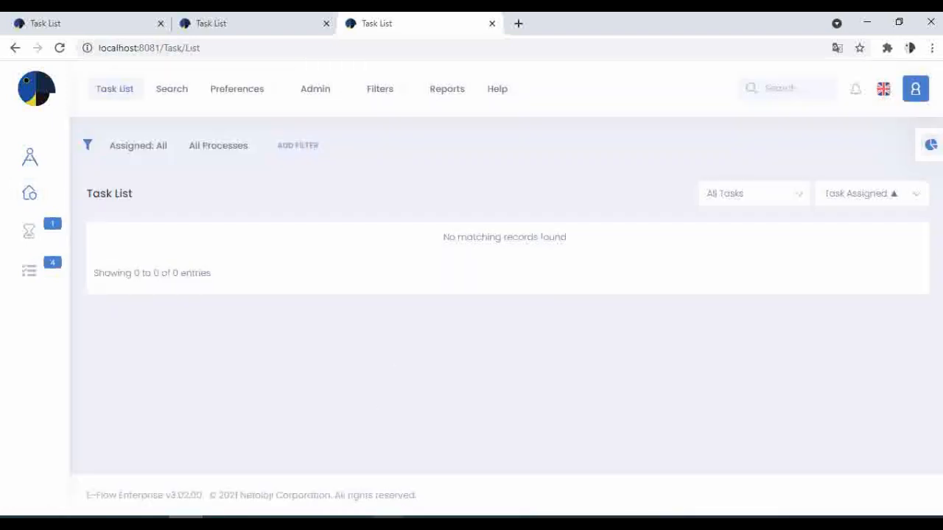
{"action": "mouse_move", "coordinate": [389, 513]}
{"action": "left_click", "coordinate": [447, 460]}
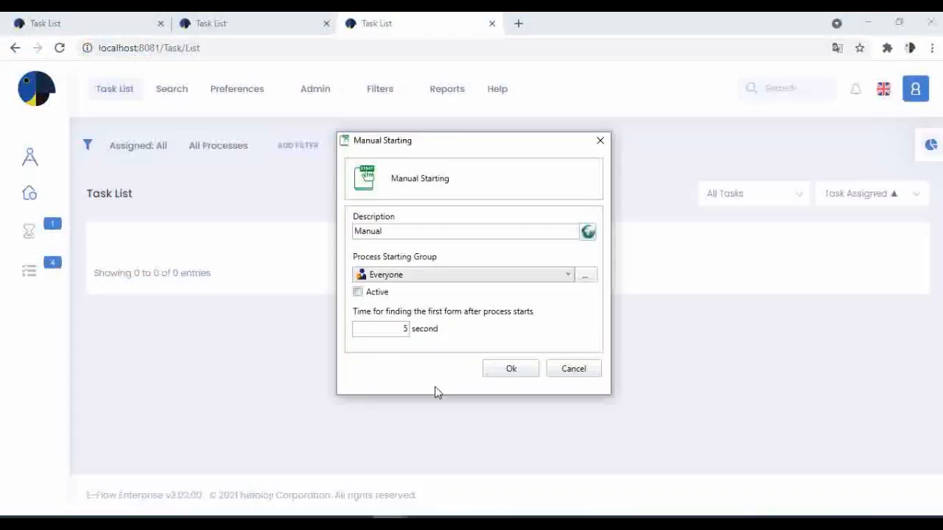
{"action": "left_click", "coordinate": [572, 368]}
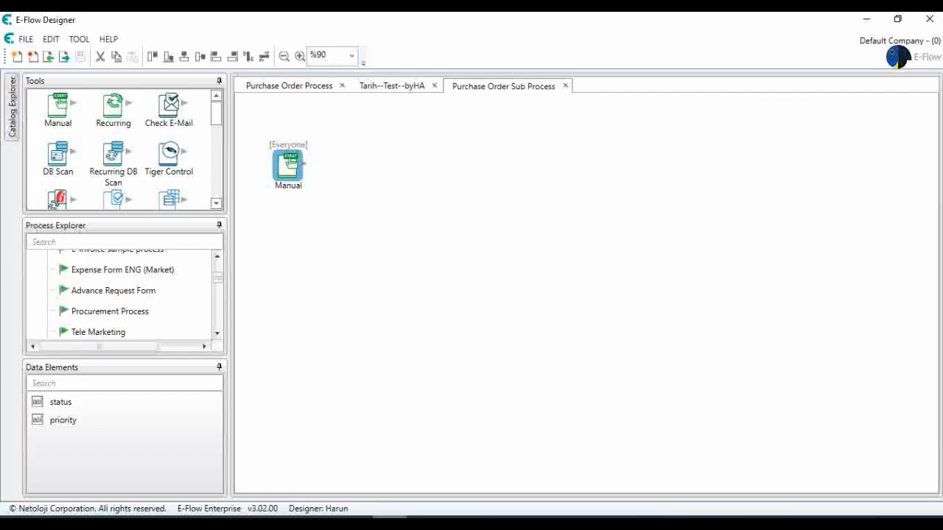
- Deactivate the Manual start activity, set its description to Purchase Order Sub Process, and shift it slightly on the canvas
{"action": "double_click", "coordinate": [292, 177]}
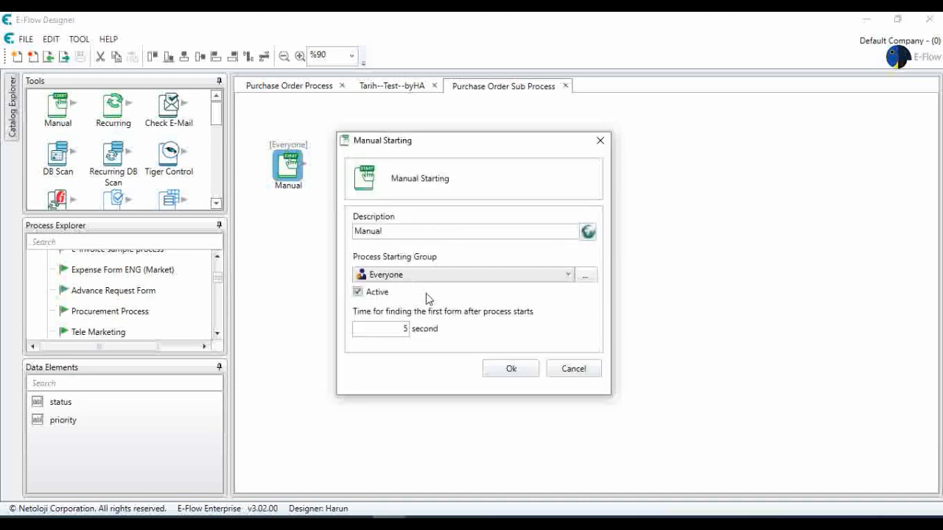
{"action": "left_click", "coordinate": [358, 292]}
{"action": "left_click", "coordinate": [431, 229]}
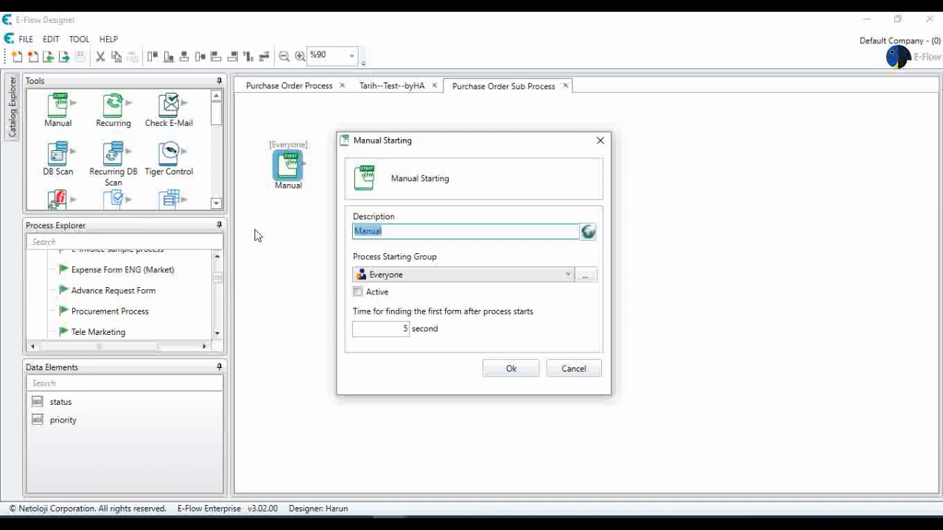
{"action": "type", "text": "Pirchase"}
{"action": "key", "text": "BackSpace"}
{"action": "key", "text": "BackSpace"}
{"action": "key", "text": "BackSpace"}
{"action": "key", "text": "BackSpace"}
{"action": "key", "text": "BackSpace"}
{"action": "key", "text": "BackSpace"}
{"action": "key", "text": "BackSpace"}
{"action": "type", "text": "urchase Order"}
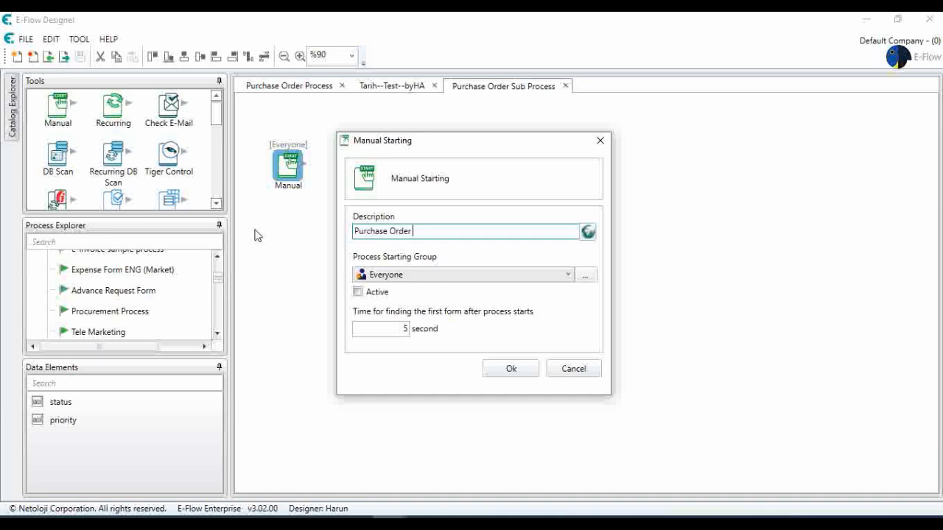
{"action": "type", "text": " Sub Process"}
{"action": "left_click", "coordinate": [508, 365]}
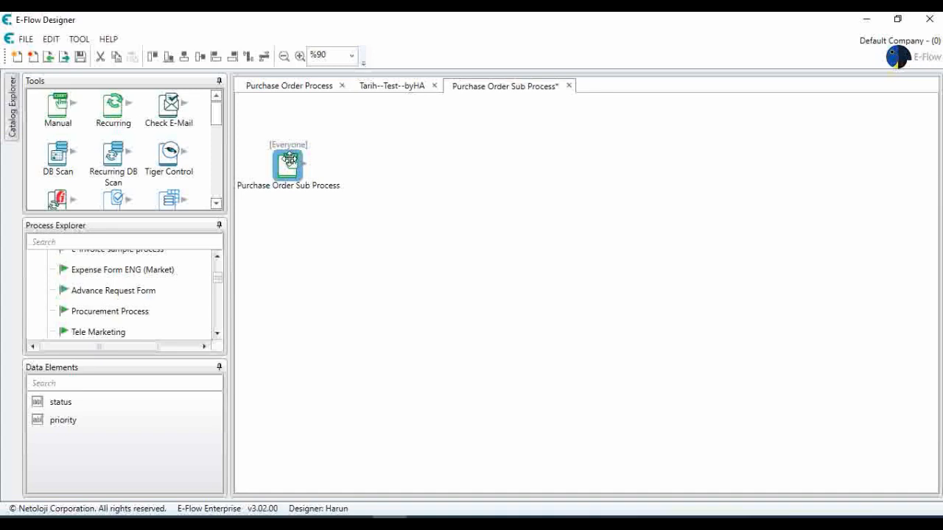
{"action": "left_click_drag", "start_coordinate": [293, 160], "coordinate": [302, 161]}
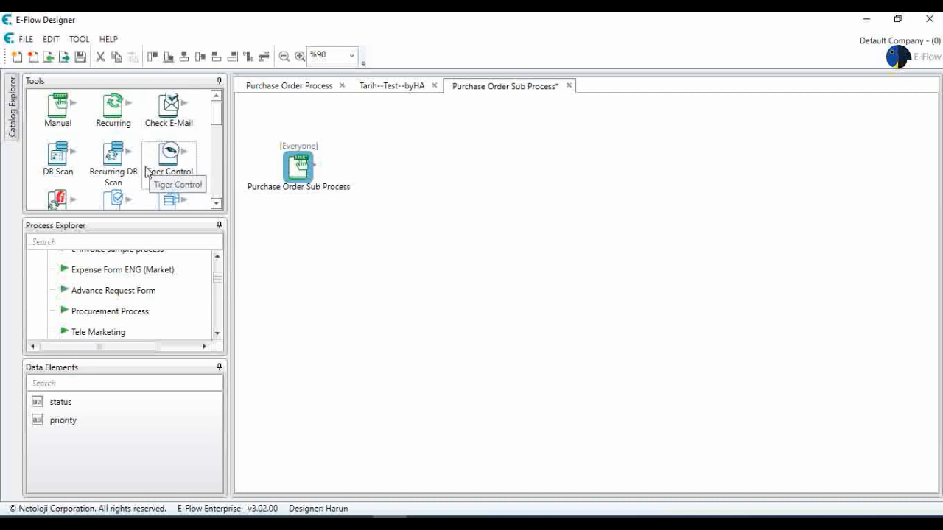
- Create two String data elements named Supplier Name and Supplier Email in the sub-process
{"action": "right_click", "coordinate": [138, 313]}
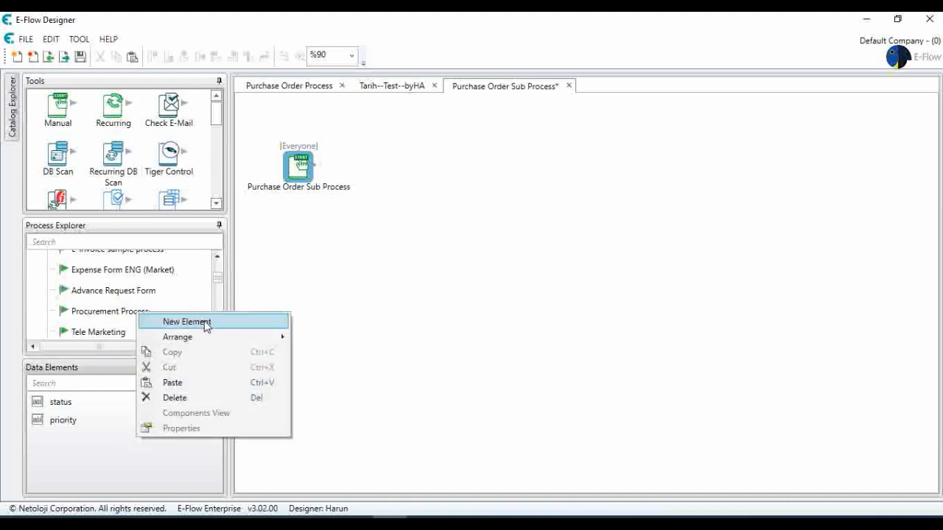
{"action": "left_click", "coordinate": [207, 327]}
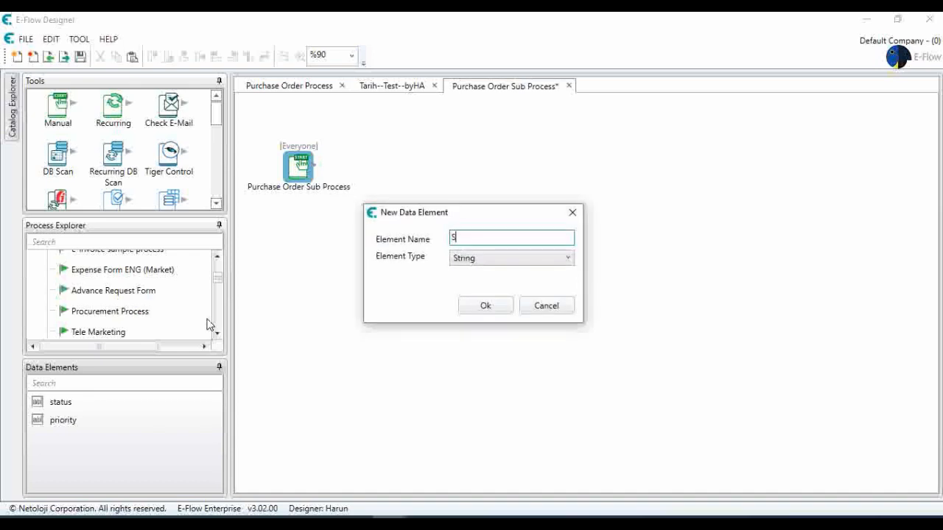
{"action": "type", "text": "Supplier Nasm"}
{"action": "left_click", "coordinate": [484, 306]}
{"action": "right_click", "coordinate": [112, 451]}
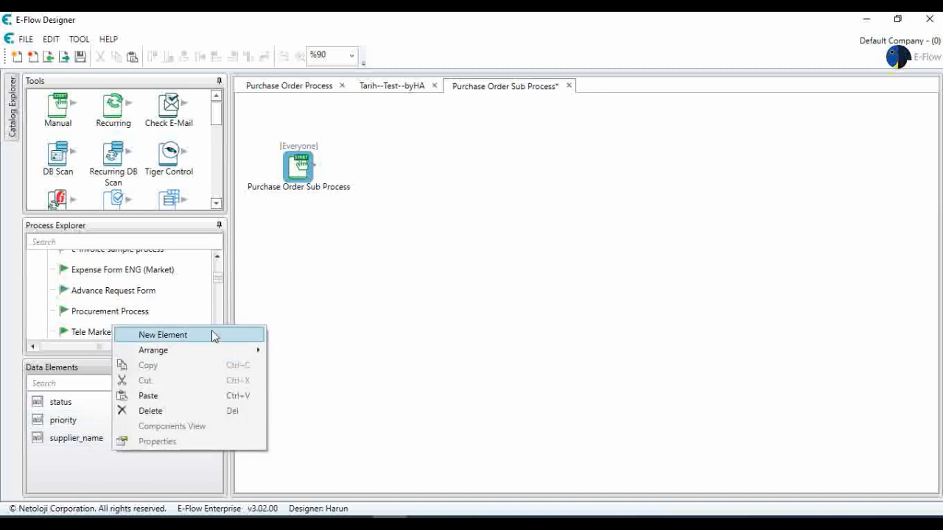
{"action": "left_click", "coordinate": [213, 335]}
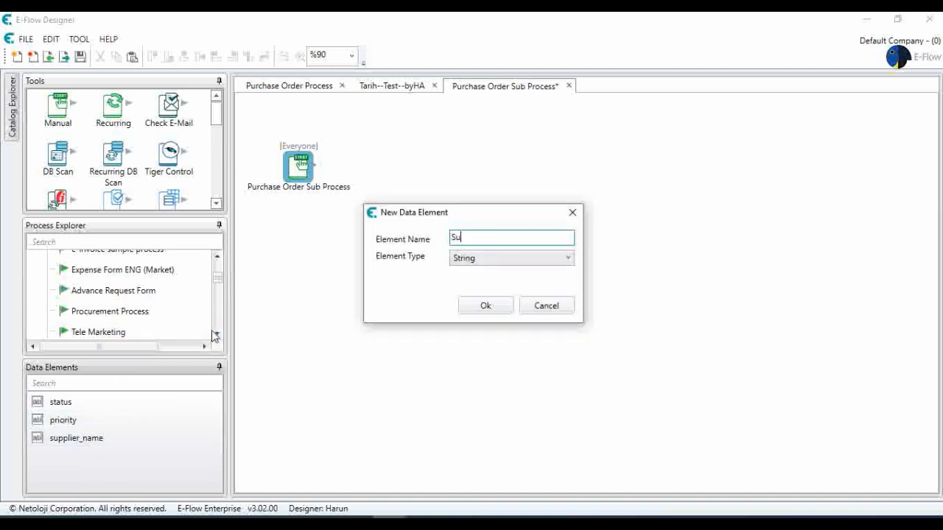
{"action": "type", "text": "Supplier Email"}
{"action": "left_click", "coordinate": [472, 310]}
- Create a Memo data element named Notes
{"action": "right_click", "coordinate": [113, 469]}
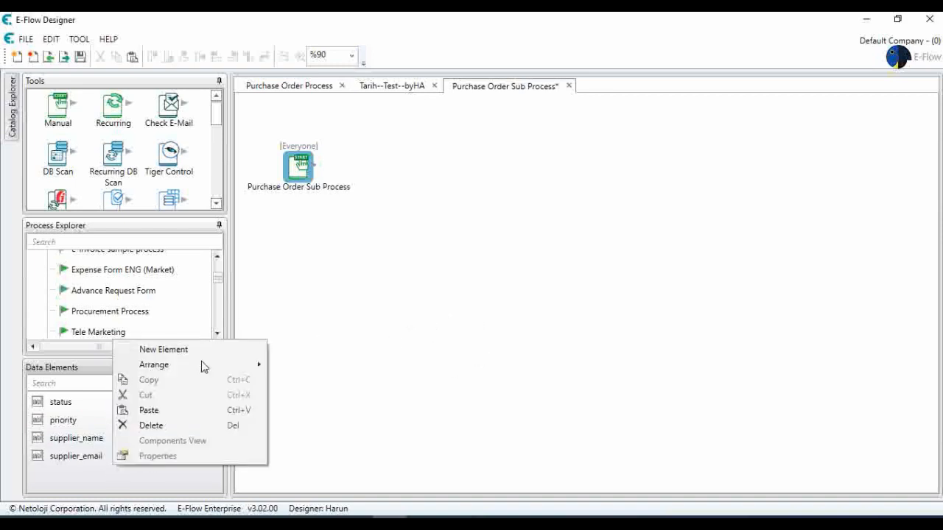
{"action": "left_click", "coordinate": [205, 351]}
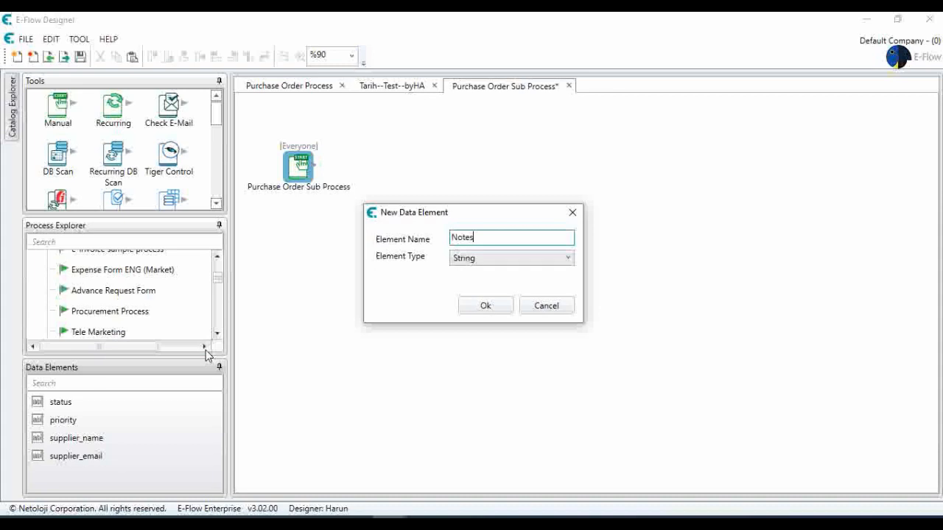
{"action": "left_click", "coordinate": [523, 259]}
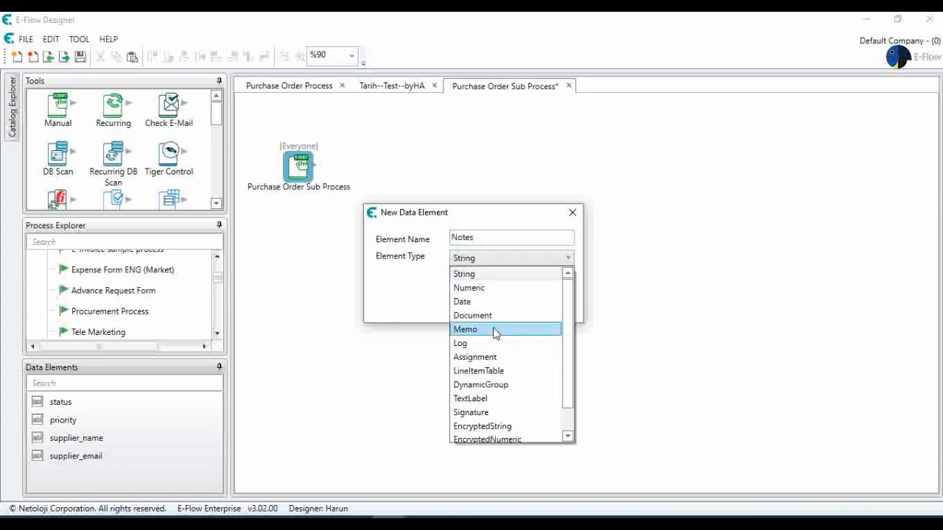
{"action": "left_click", "coordinate": [495, 333]}
{"action": "left_click", "coordinate": [483, 307]}
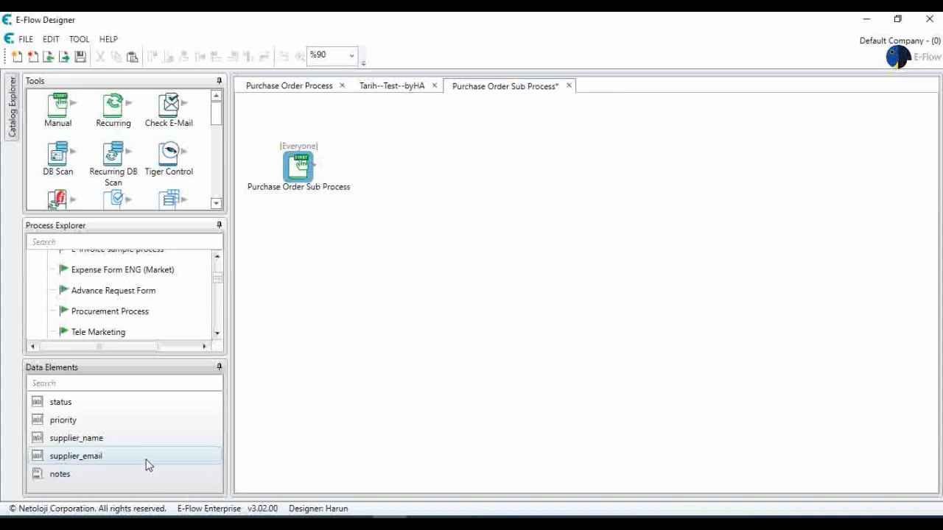
- Create a LineItemTable data element named Order Table
{"action": "right_click", "coordinate": [148, 473]}
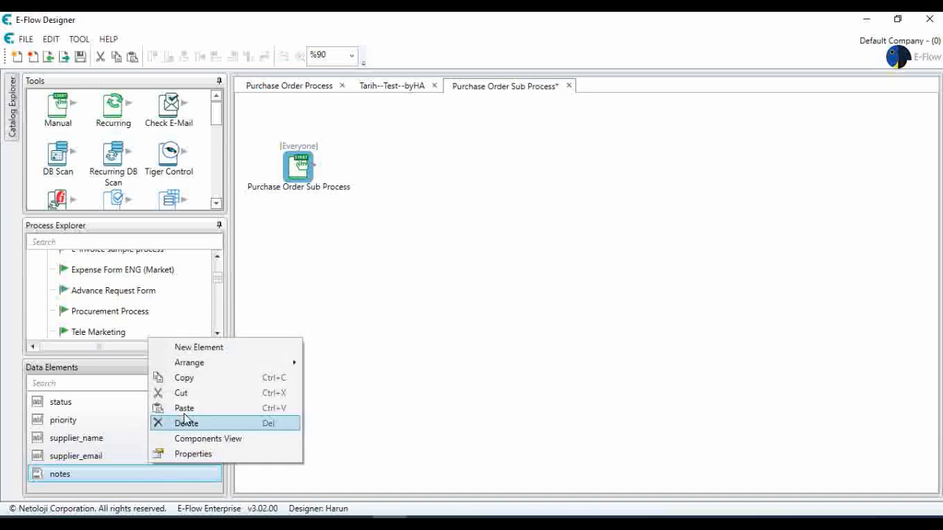
{"action": "left_click", "coordinate": [209, 351]}
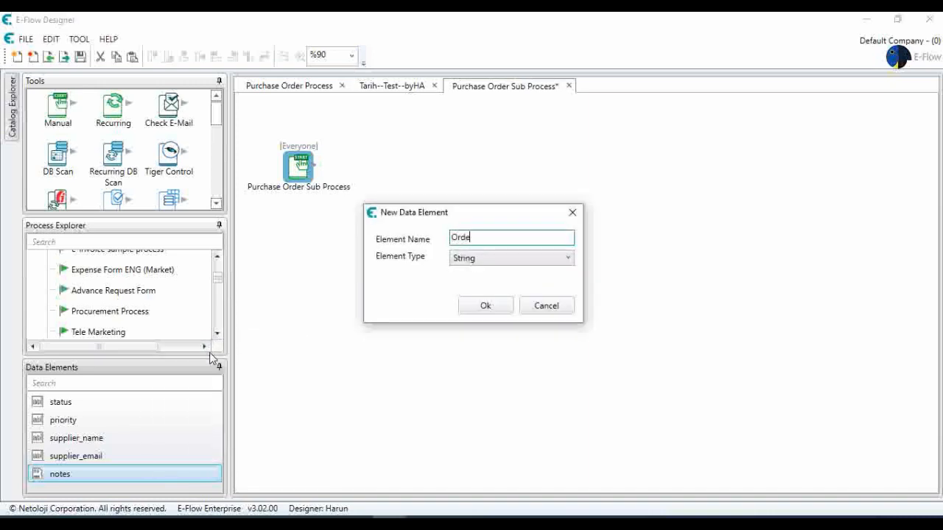
{"action": "type", "text": "Order Table"}
{"action": "left_click", "coordinate": [475, 259]}
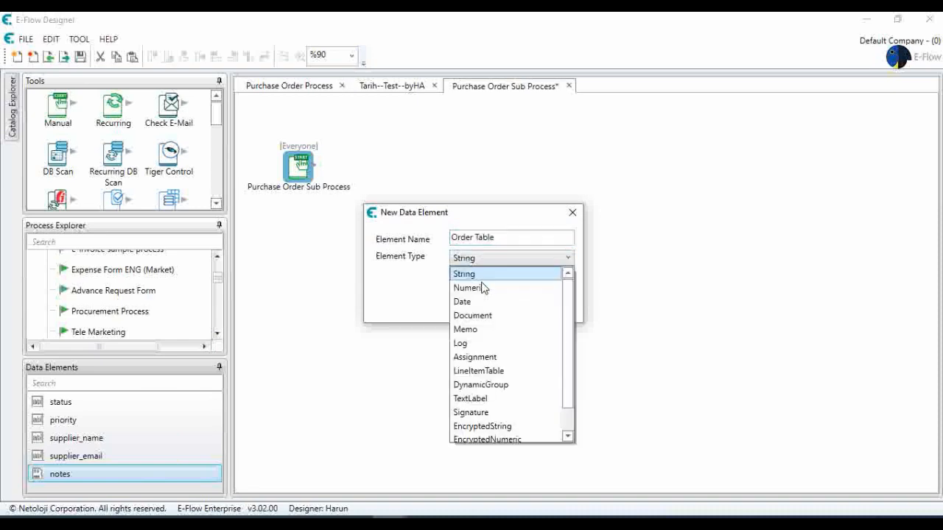
{"action": "left_click", "coordinate": [498, 371]}
{"action": "left_click", "coordinate": [483, 305]}
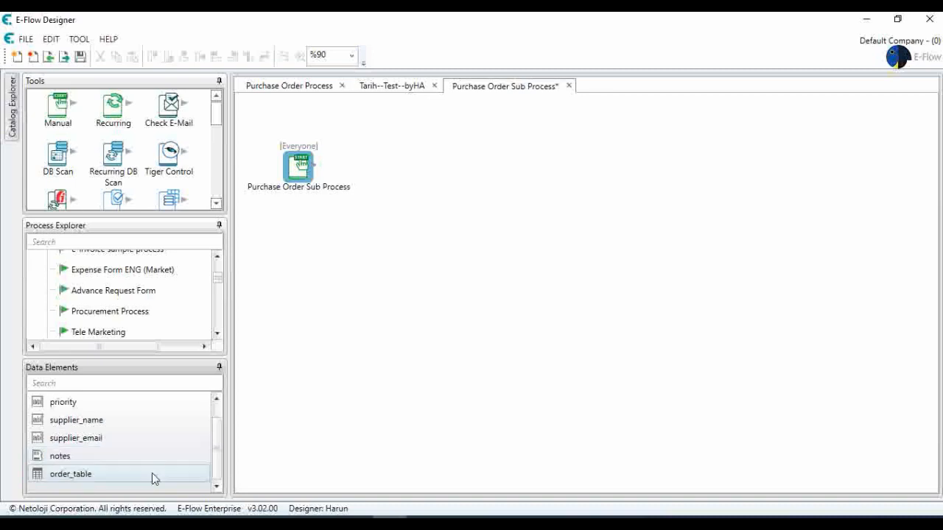
- Create a String data element named Purchase Order Number
{"action": "right_click", "coordinate": [151, 475]}
{"action": "left_click", "coordinate": [202, 356]}
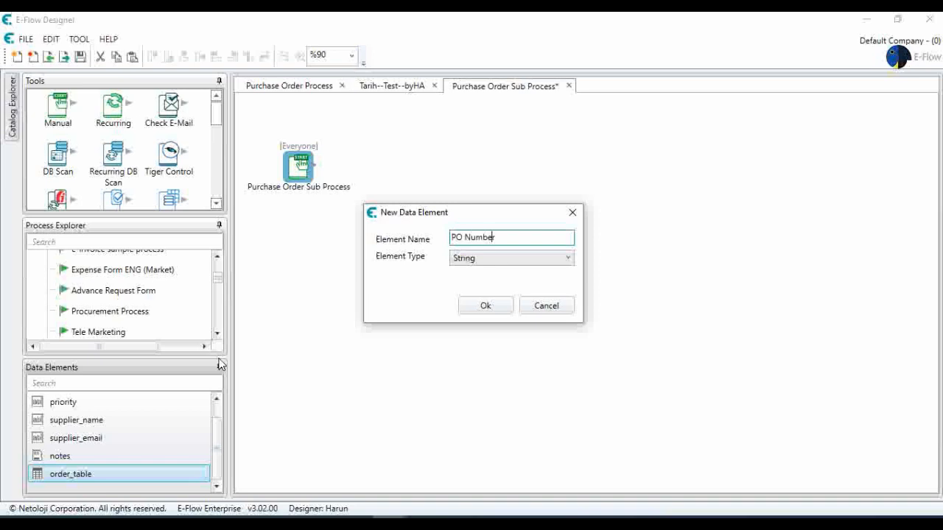
{"action": "key", "text": "BackSpace"}
{"action": "key", "text": "BackSpace"}
{"action": "type", "text": "Purchase Order"}
{"action": "left_click", "coordinate": [486, 306]}
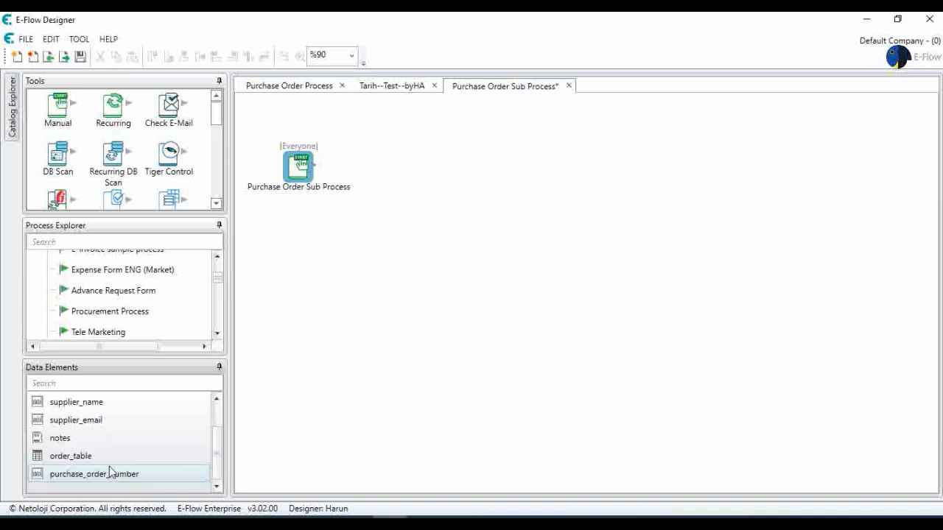
- Add a Task Form activity beside the start activity and connect the start's output to it
{"action": "scroll", "coordinate": [114, 153], "scroll_direction": "down", "scroll_amount": 2}
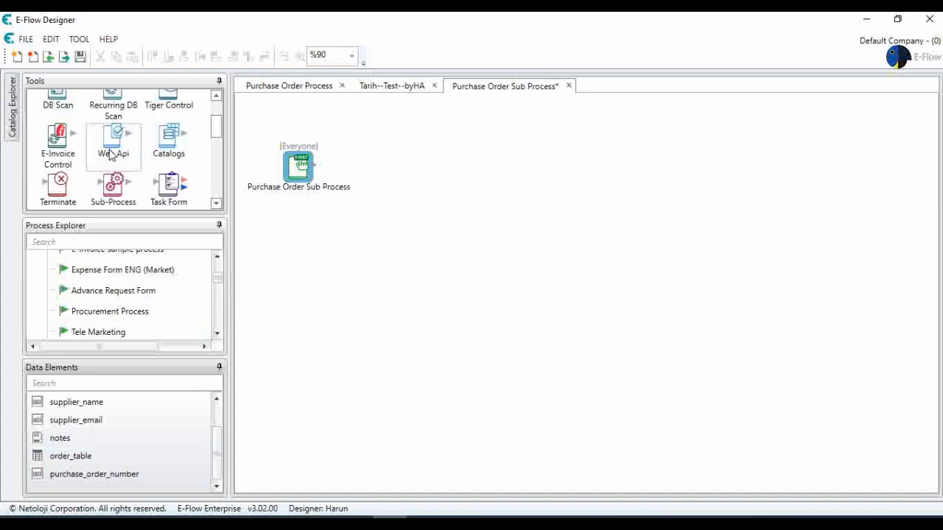
{"action": "left_click_drag", "start_coordinate": [153, 197], "coordinate": [477, 172]}
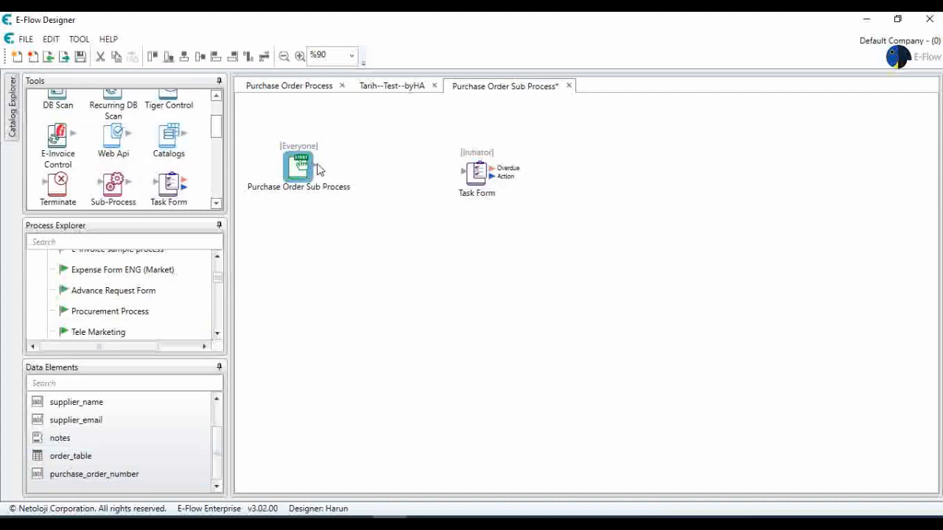
{"action": "left_click_drag", "start_coordinate": [317, 168], "coordinate": [495, 171]}
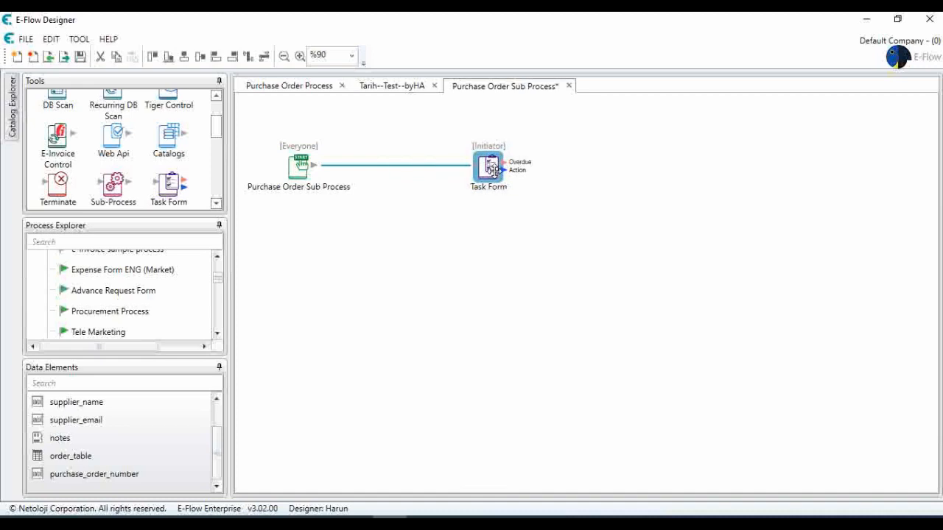
- Change the Task Form activity's description to Pruchase Order Form
{"action": "double_click", "coordinate": [492, 172]}
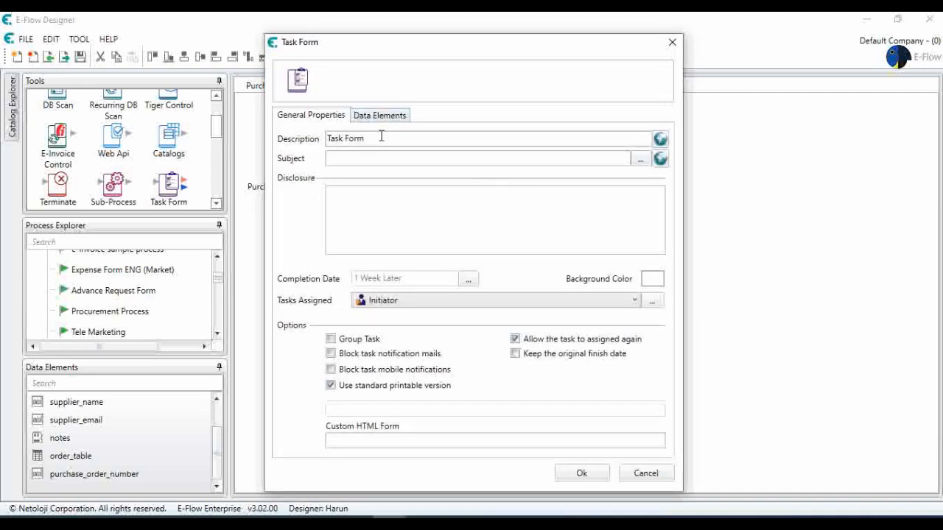
{"action": "type", "text": "Order"}
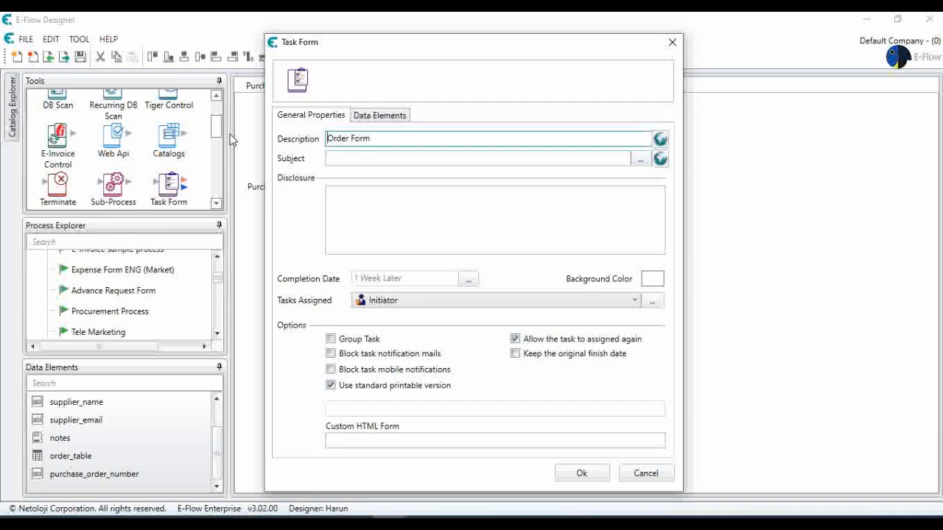
{"action": "type", "text": "Pruchase"}
- Set the form's subject to the formula "PO number %purchase_order_number% Purchase Order"
{"action": "left_click", "coordinate": [639, 159]}
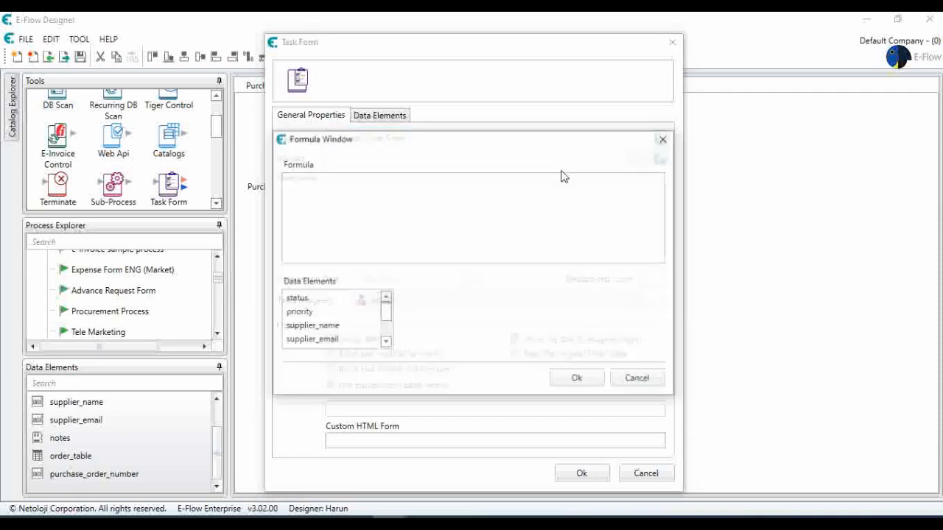
{"action": "left_click", "coordinate": [349, 207]}
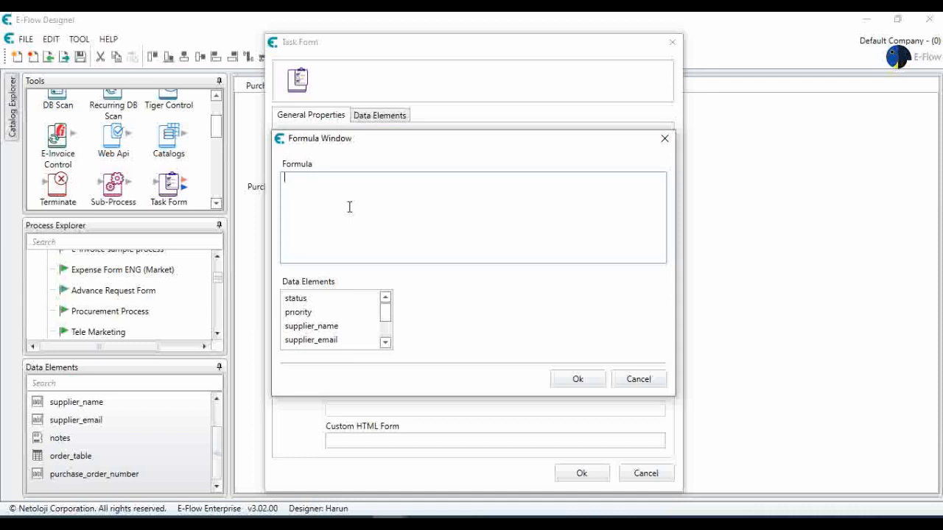
{"action": "type", "text": "PO number"}
{"action": "left_click_drag", "start_coordinate": [386, 312], "coordinate": [386, 340]}
{"action": "double_click", "coordinate": [369, 340]}
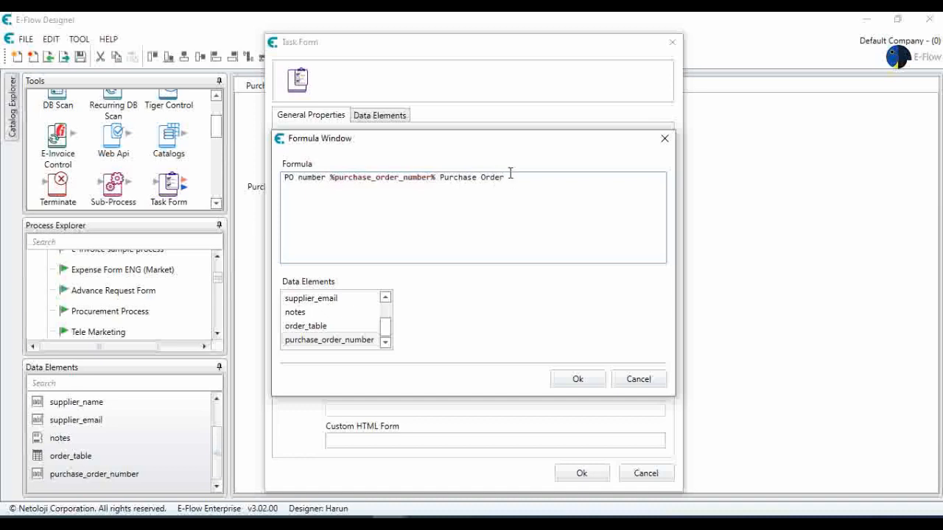
{"action": "left_click", "coordinate": [578, 379]}
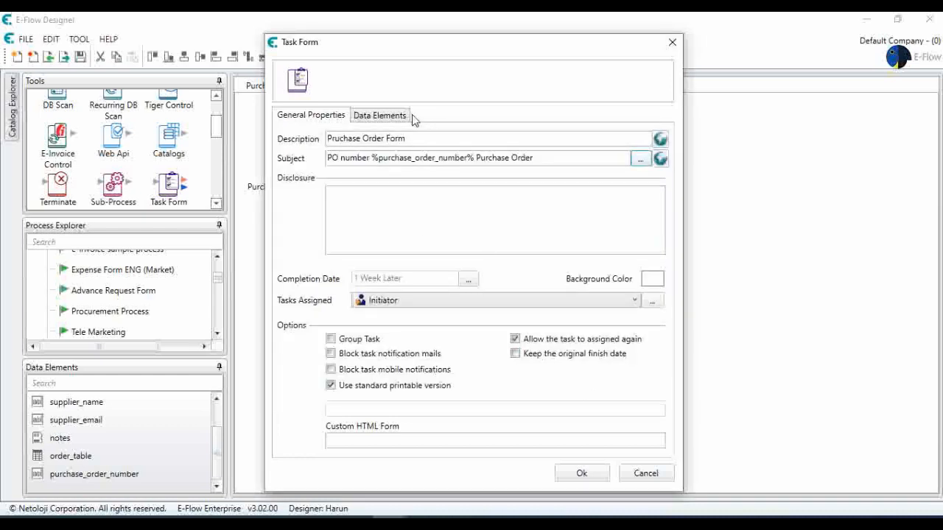
- Show order_table and purchase_order_number as read-only data elements on the order form
{"action": "left_click", "coordinate": [377, 116]}
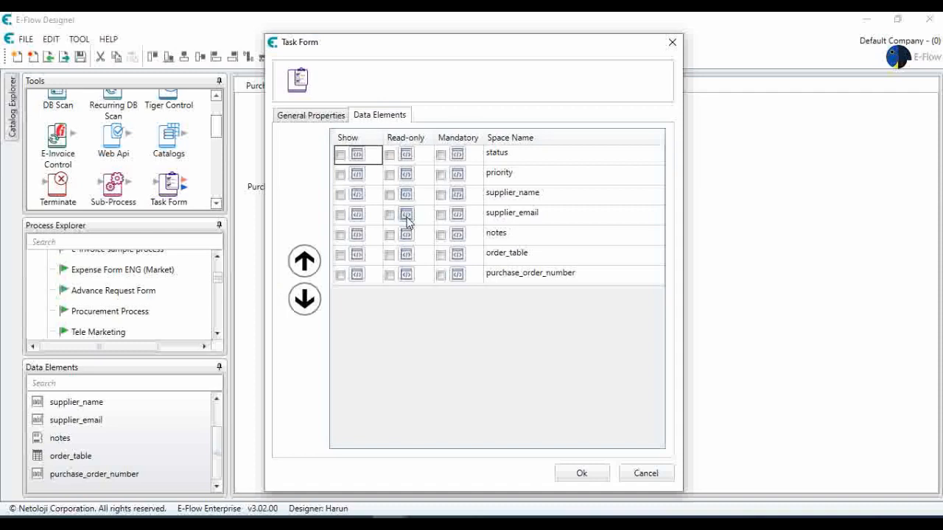
{"action": "left_click", "coordinate": [389, 255]}
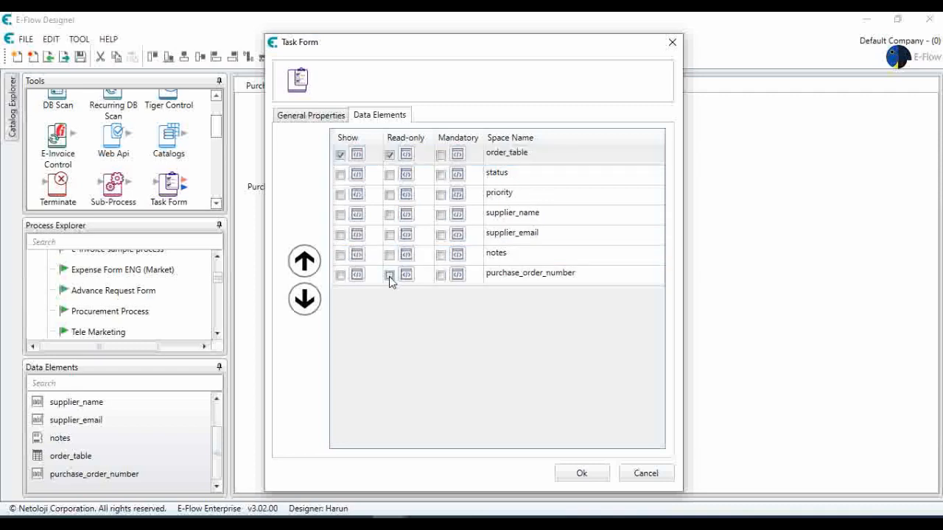
{"action": "left_click", "coordinate": [390, 276]}
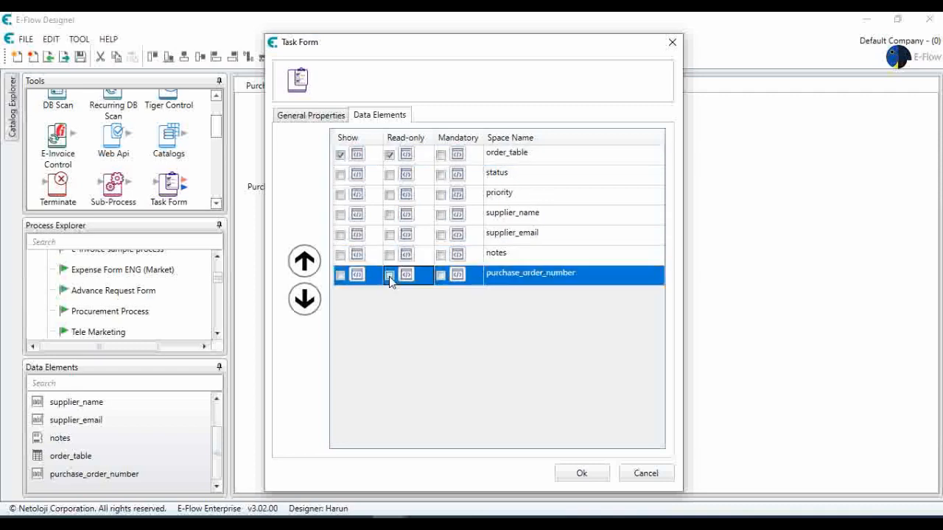
{"action": "left_click", "coordinate": [581, 473]}
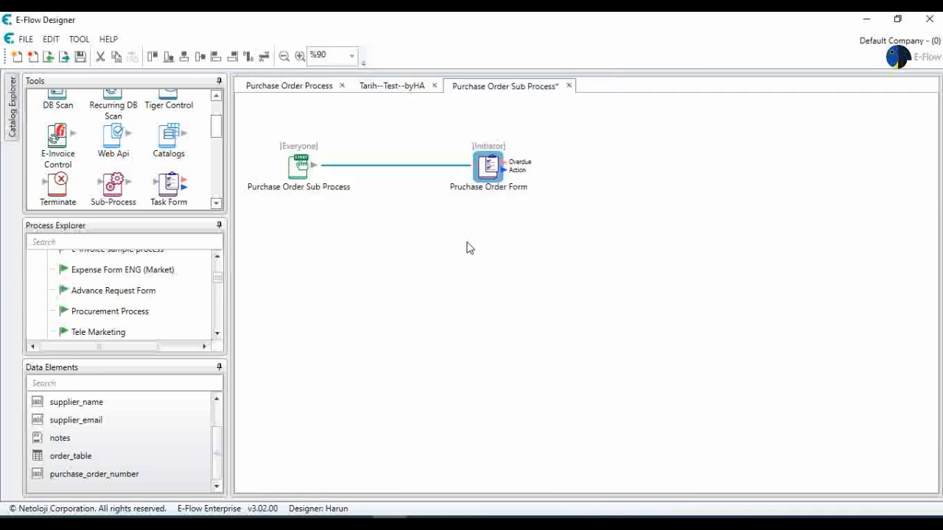
- Add a Send Email activity beside the order form and connect the form's Action output to it
{"action": "scroll", "coordinate": [169, 154], "scroll_direction": "down", "scroll_amount": 1}
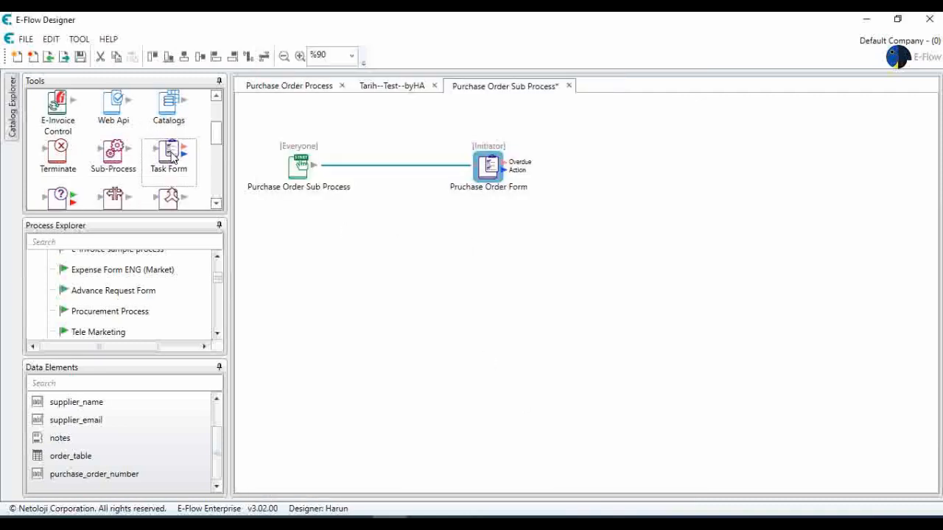
{"action": "scroll", "coordinate": [111, 151], "scroll_direction": "down", "scroll_amount": 2}
{"action": "scroll", "coordinate": [100, 152], "scroll_direction": "down", "scroll_amount": 2}
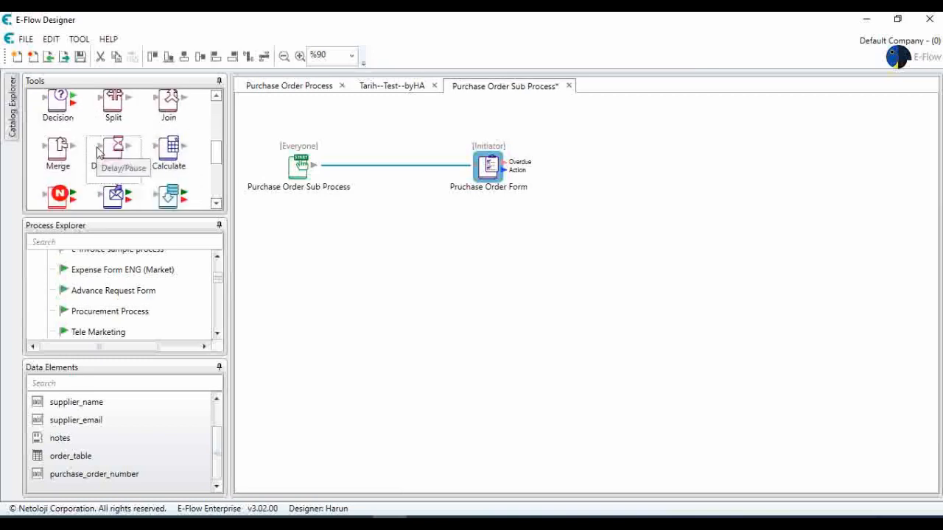
{"action": "mouse_move", "coordinate": [115, 167]}
{"action": "left_mouse_down"}
{"action": "mouse_move", "coordinate": [593, 184]}
{"action": "mouse_move", "coordinate": [607, 170]}
{"action": "left_mouse_up"}
{"action": "left_click_drag", "start_coordinate": [505, 170], "coordinate": [605, 169]}
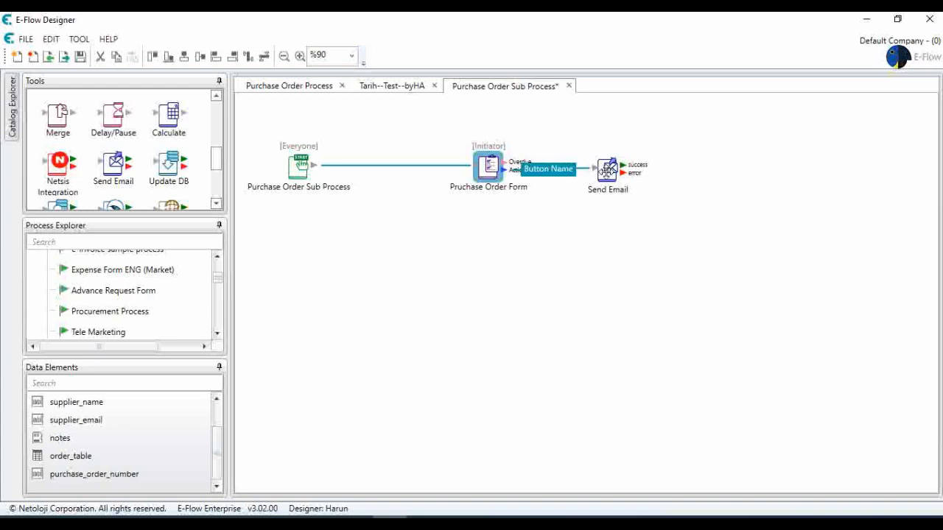
- Label the action button between the order form and Send Email as Submit and give it a dark blue background
{"action": "double_click", "coordinate": [567, 175]}
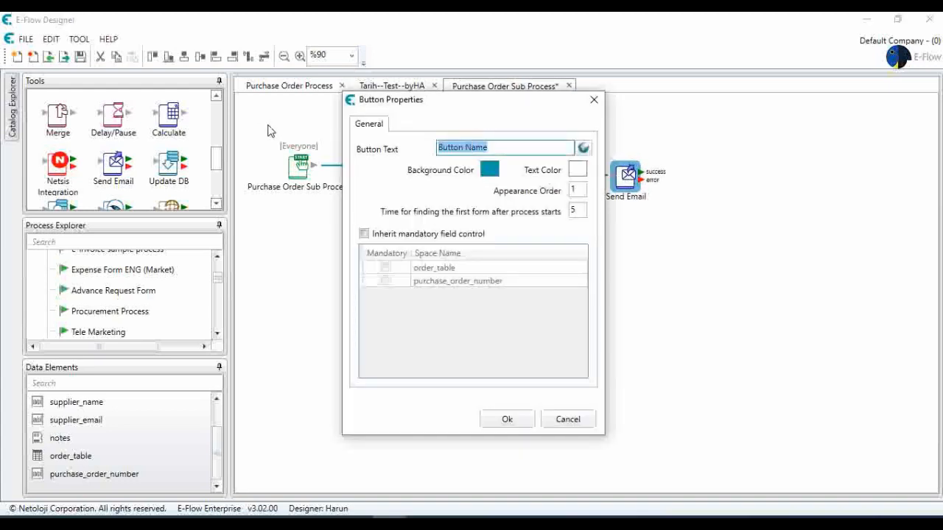
{"action": "type", "text": "Submit"}
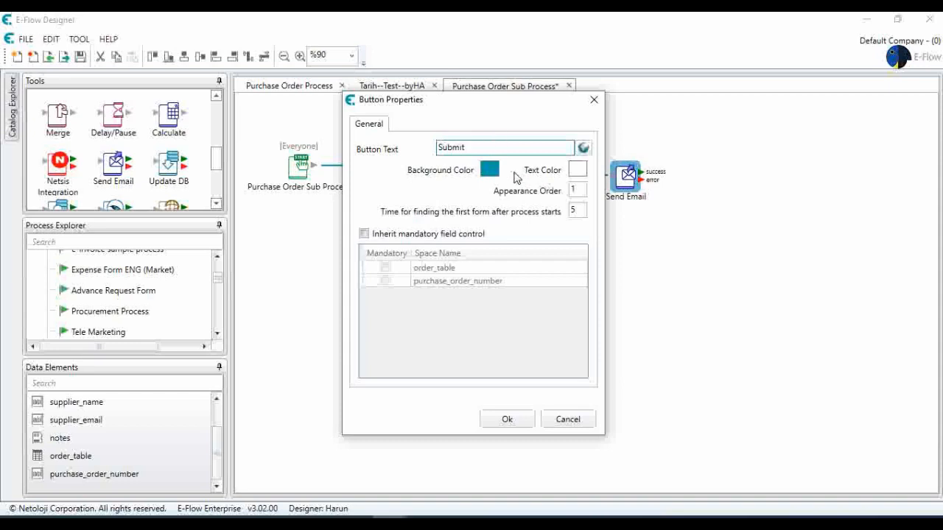
{"action": "left_click", "coordinate": [489, 169]}
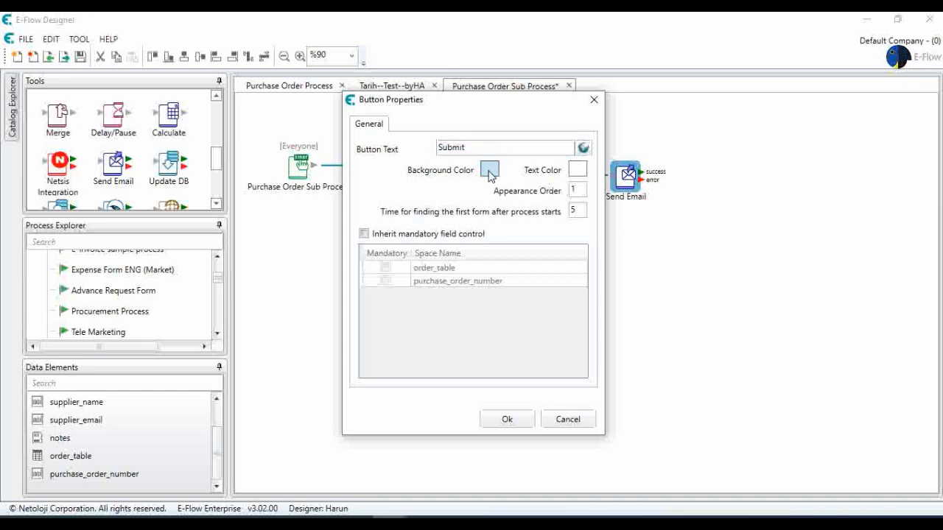
{"action": "left_click", "coordinate": [543, 242]}
{"action": "left_click", "coordinate": [466, 357]}
{"action": "left_click", "coordinate": [508, 420]}
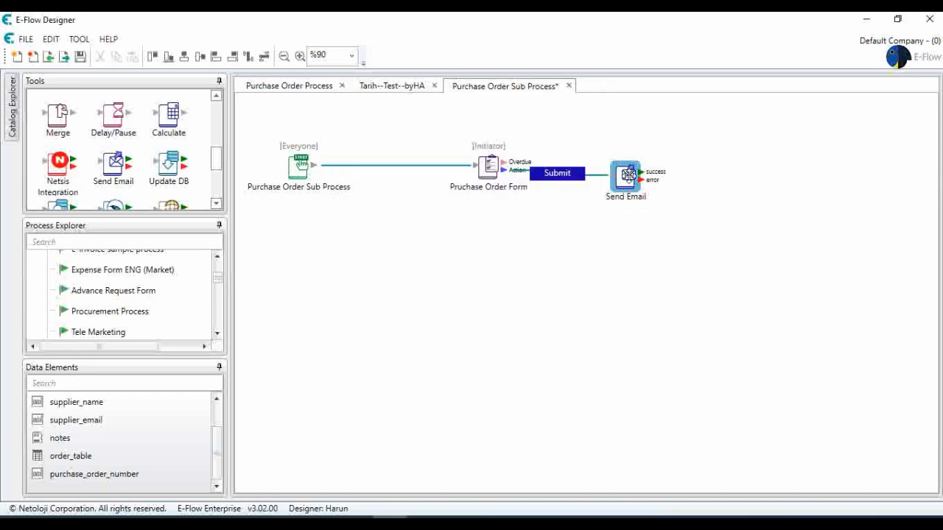
- Set the Send Email activity's To recipient to the supplier_email data element and review its text and HTML content
{"action": "double_click", "coordinate": [626, 175]}
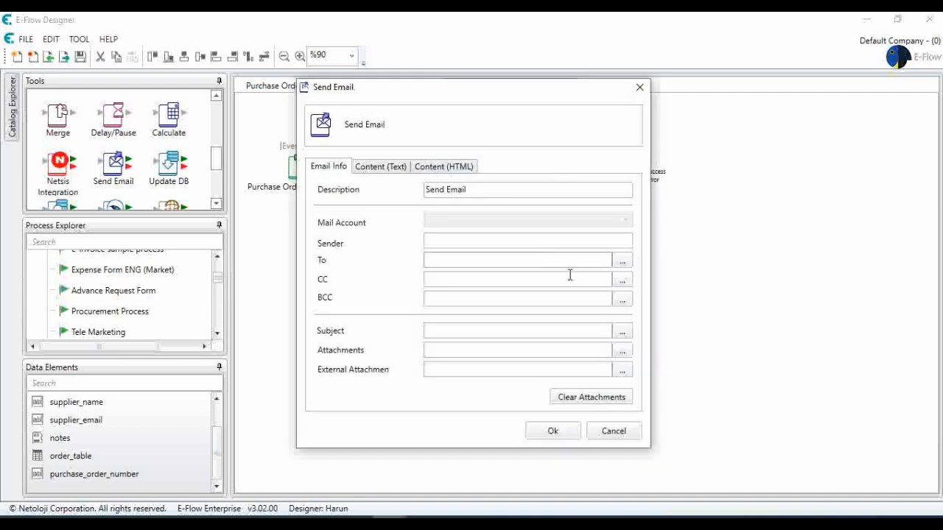
{"action": "left_click", "coordinate": [622, 262]}
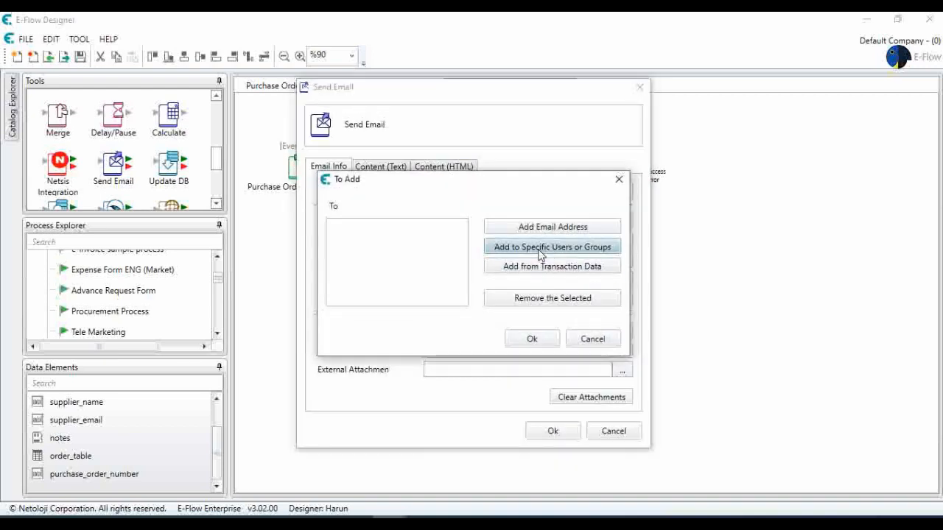
{"action": "left_click", "coordinate": [548, 269]}
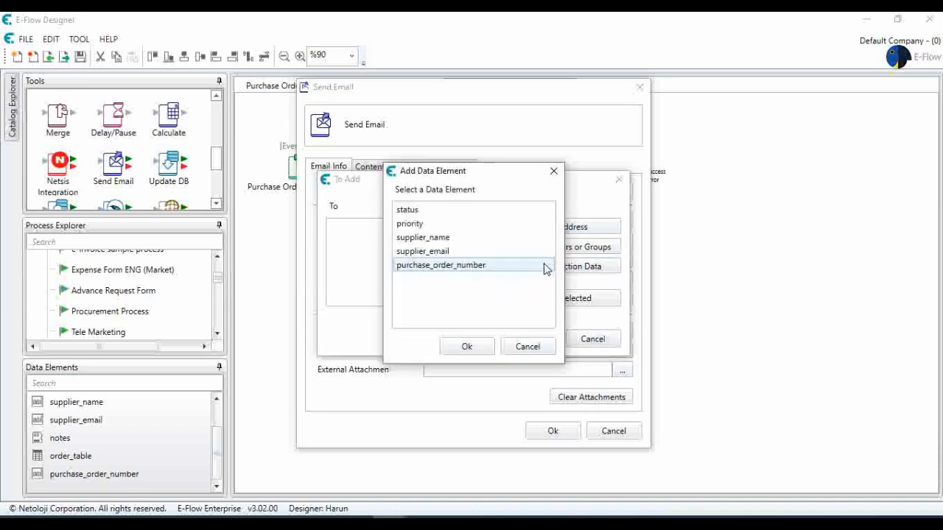
{"action": "left_click", "coordinate": [444, 256]}
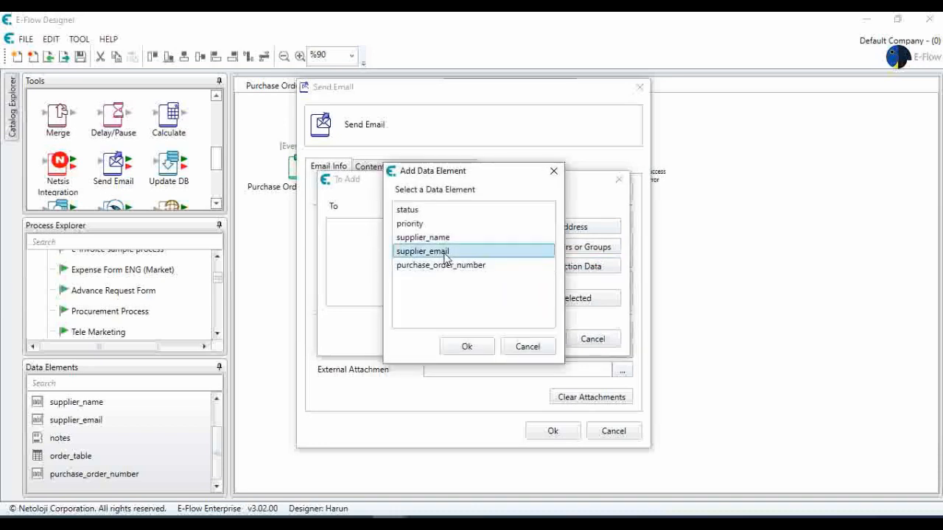
{"action": "left_click", "coordinate": [479, 351]}
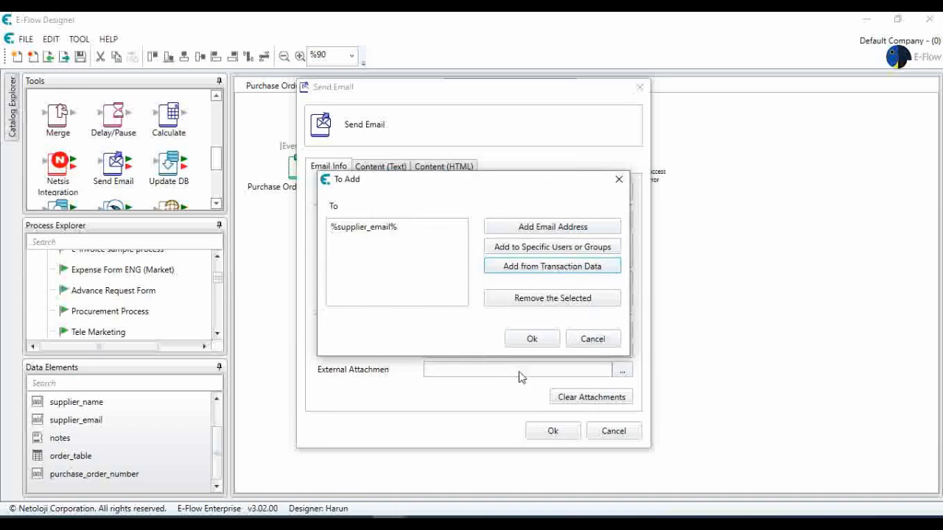
{"action": "left_click", "coordinate": [533, 338]}
{"action": "left_click", "coordinate": [381, 168]}
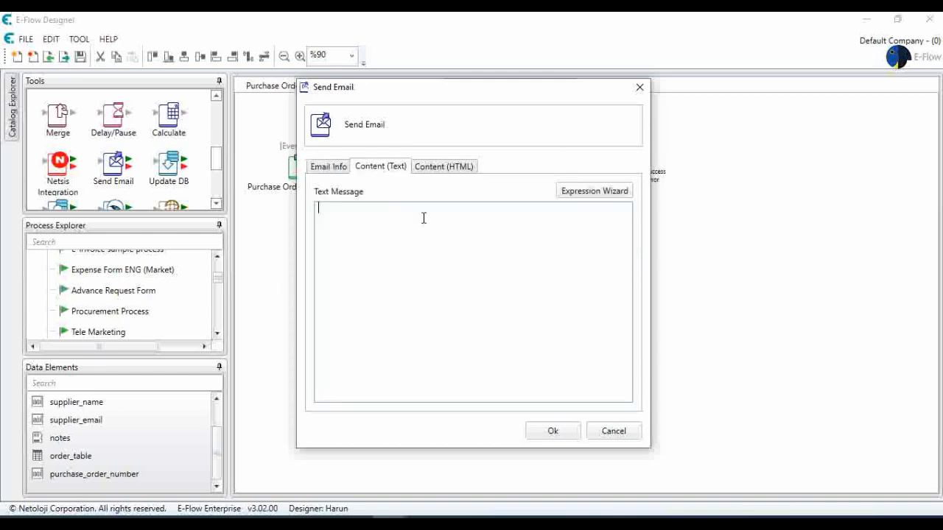
{"action": "left_click", "coordinate": [447, 169]}
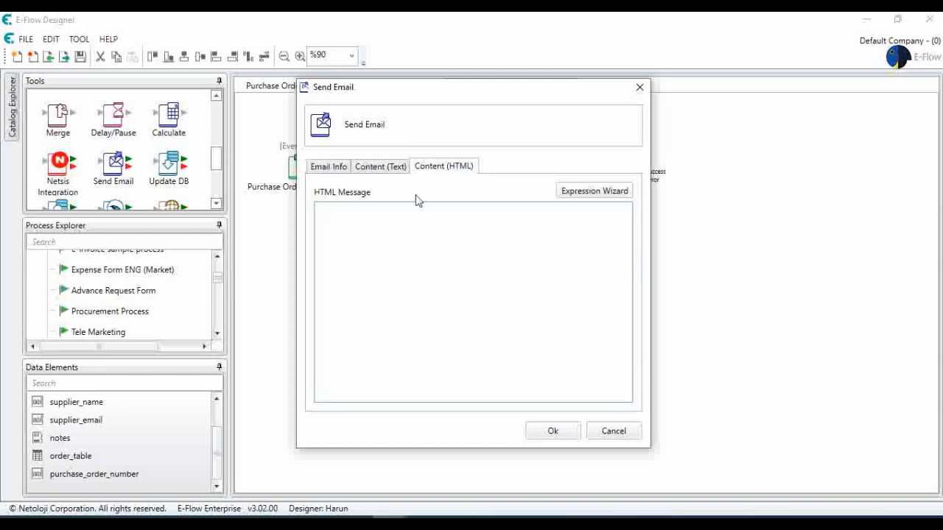
{"action": "left_click", "coordinate": [380, 169]}
{"action": "left_click", "coordinate": [548, 433]}
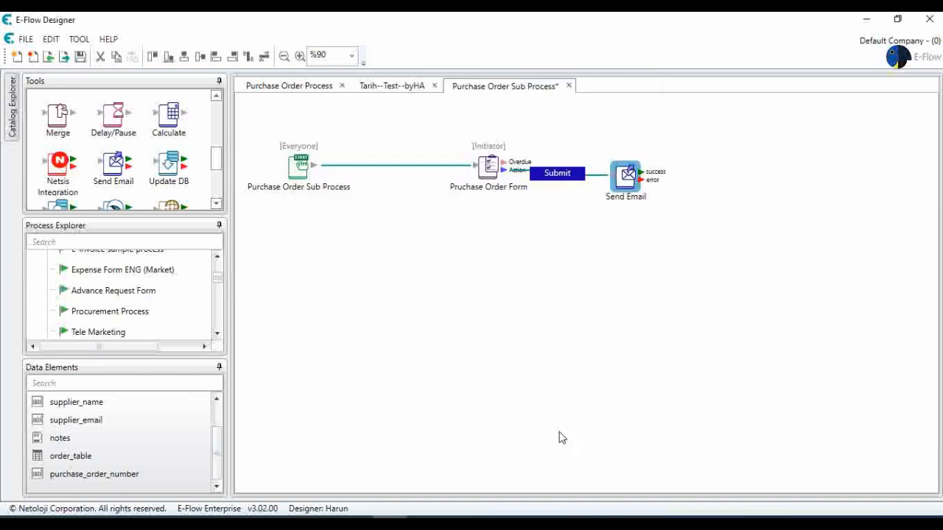
- Move Send Email slightly lower and end the flow with a Terminate activity connected to its success output
{"action": "left_click_drag", "start_coordinate": [626, 179], "coordinate": [652, 218]}
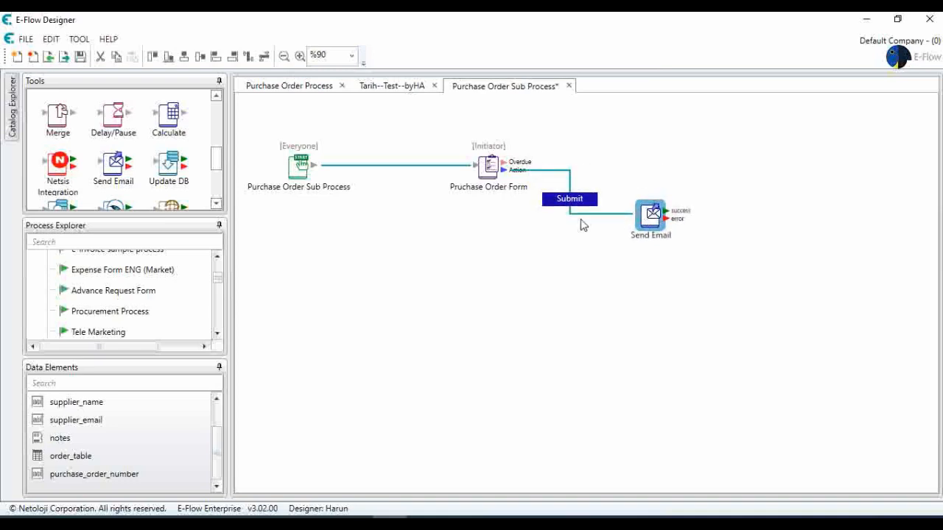
{"action": "scroll", "coordinate": [188, 177], "scroll_direction": "down", "scroll_amount": 1}
{"action": "scroll", "coordinate": [162, 178], "scroll_direction": "up", "scroll_amount": 1}
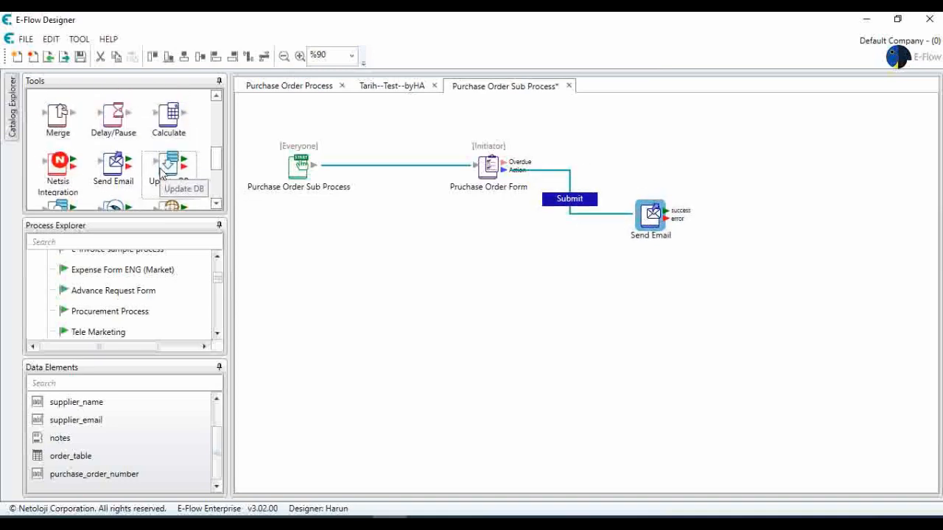
{"action": "scroll", "coordinate": [161, 172], "scroll_direction": "down", "scroll_amount": 1}
{"action": "scroll", "coordinate": [162, 173], "scroll_direction": "down", "scroll_amount": 1}
{"action": "scroll", "coordinate": [162, 162], "scroll_direction": "up", "scroll_amount": 5}
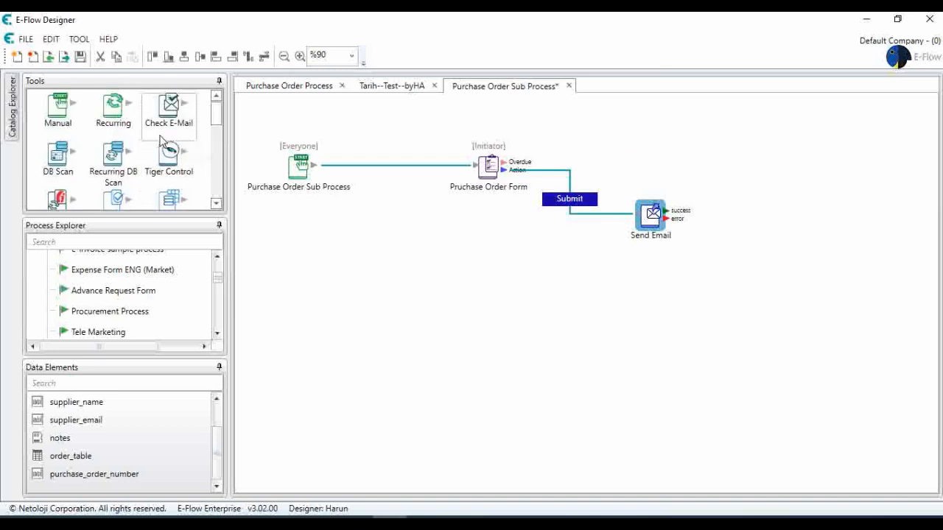
{"action": "scroll", "coordinate": [163, 149], "scroll_direction": "down", "scroll_amount": 1}
{"action": "scroll", "coordinate": [162, 149], "scroll_direction": "down", "scroll_amount": 1}
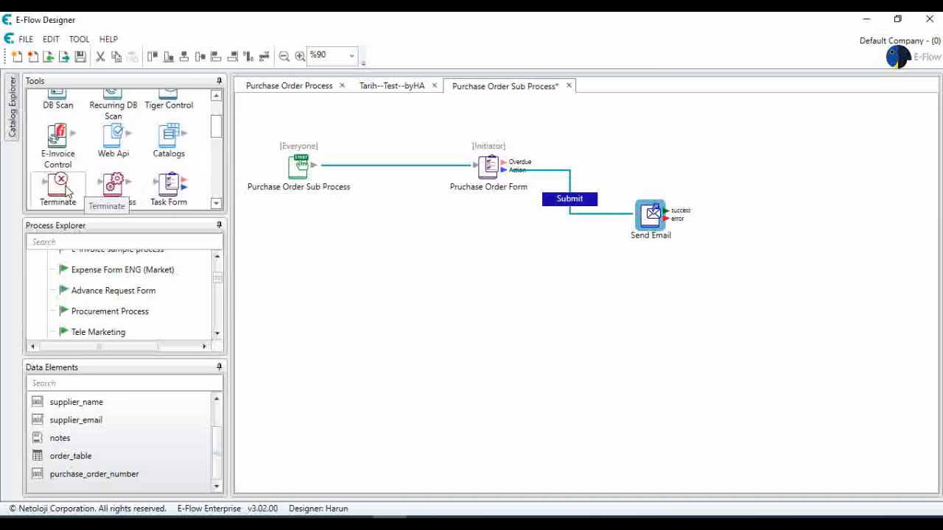
{"action": "left_click_drag", "start_coordinate": [65, 187], "coordinate": [745, 183]}
{"action": "left_click_drag", "start_coordinate": [669, 211], "coordinate": [758, 182]}
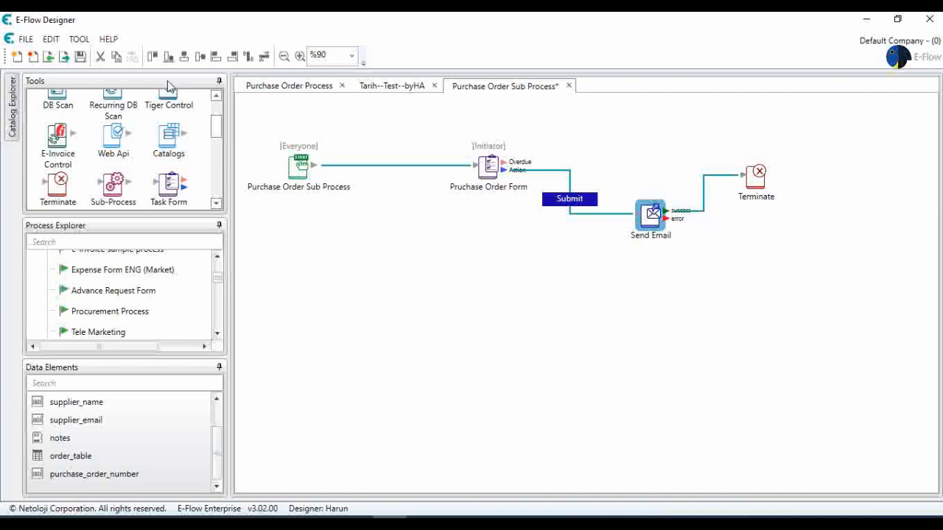
- Save the Purchase Order Sub Process and locate it in the list of processes
{"action": "left_click", "coordinate": [80, 57]}
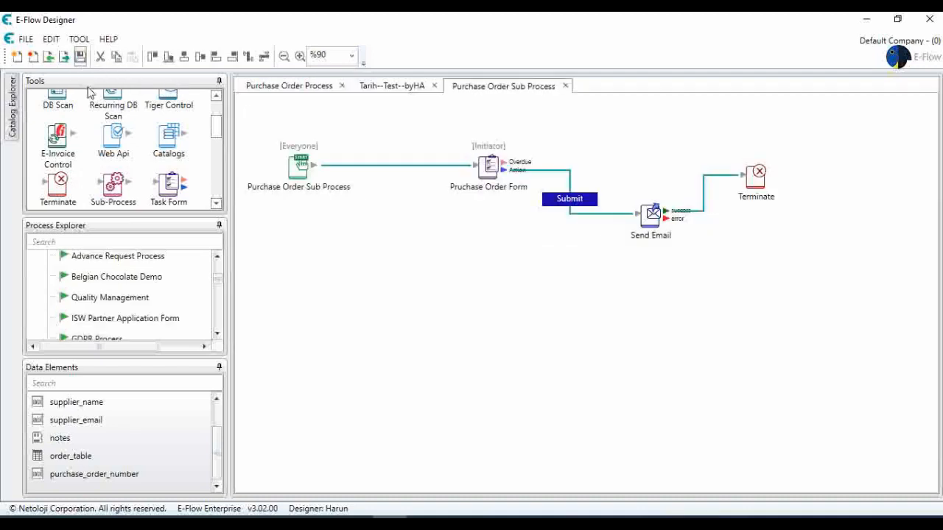
{"action": "scroll", "coordinate": [147, 294], "scroll_direction": "up", "scroll_amount": 5}
{"action": "scroll", "coordinate": [136, 300], "scroll_direction": "down", "scroll_amount": 3}
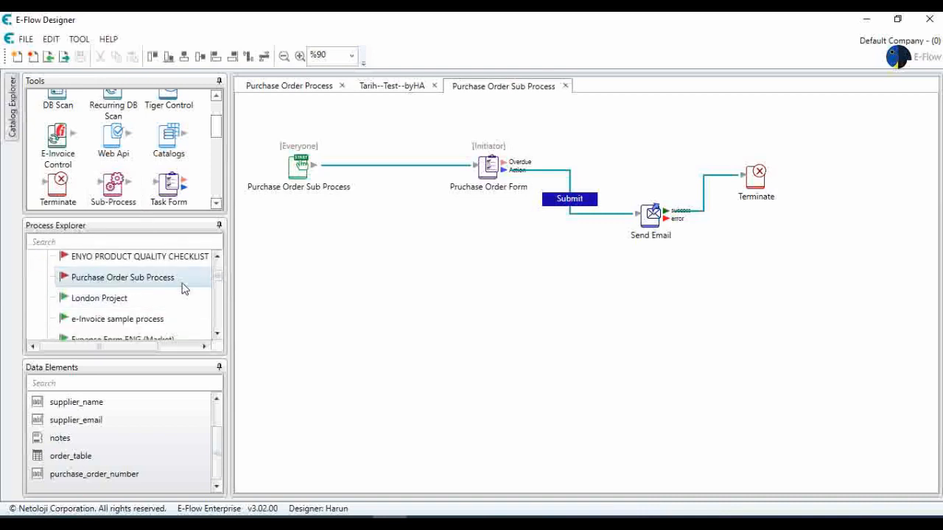
- Set the starting point of the Purchase Order Process's Sub-Process activity to Purchase Order Sub Process:Purchase Order Sub Process
{"action": "left_click", "coordinate": [297, 87]}
{"action": "scroll", "coordinate": [410, 241], "scroll_direction": "down", "scroll_amount": 3}
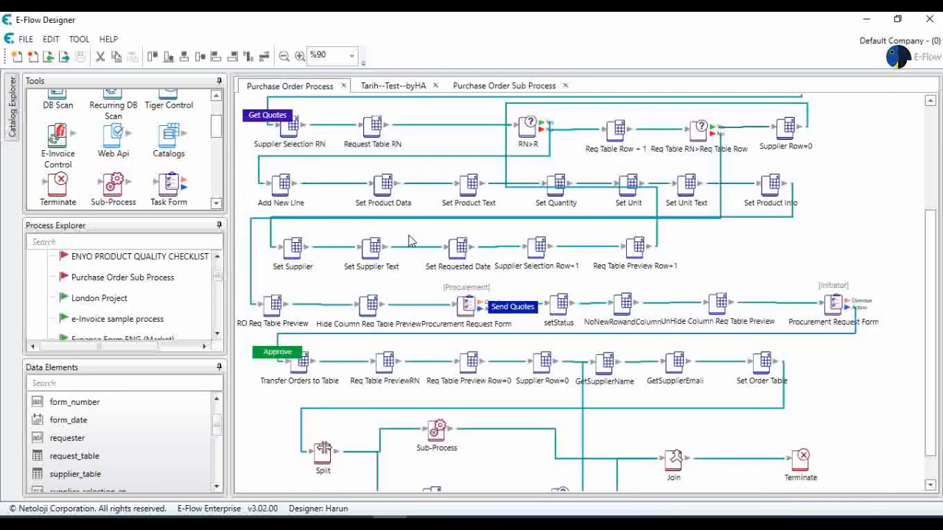
{"action": "scroll", "coordinate": [410, 241], "scroll_direction": "down", "scroll_amount": 1}
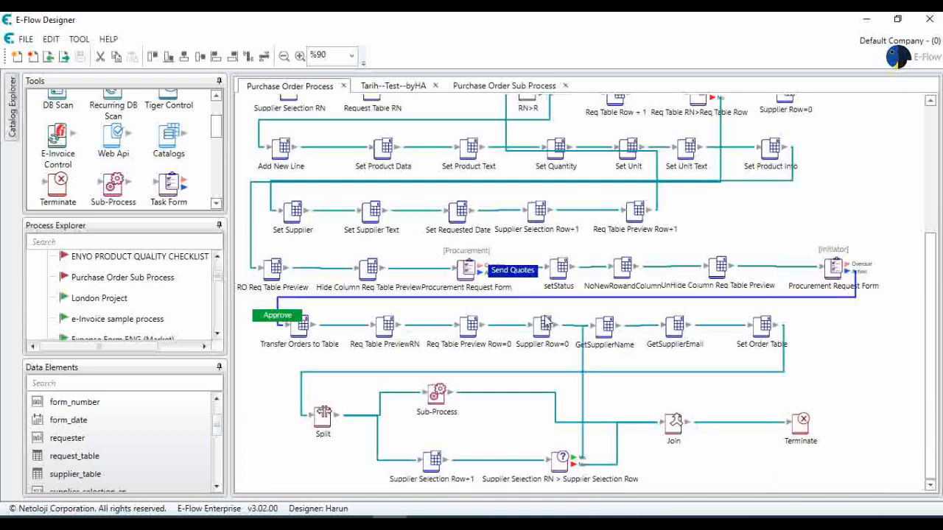
{"action": "left_click", "coordinate": [433, 390]}
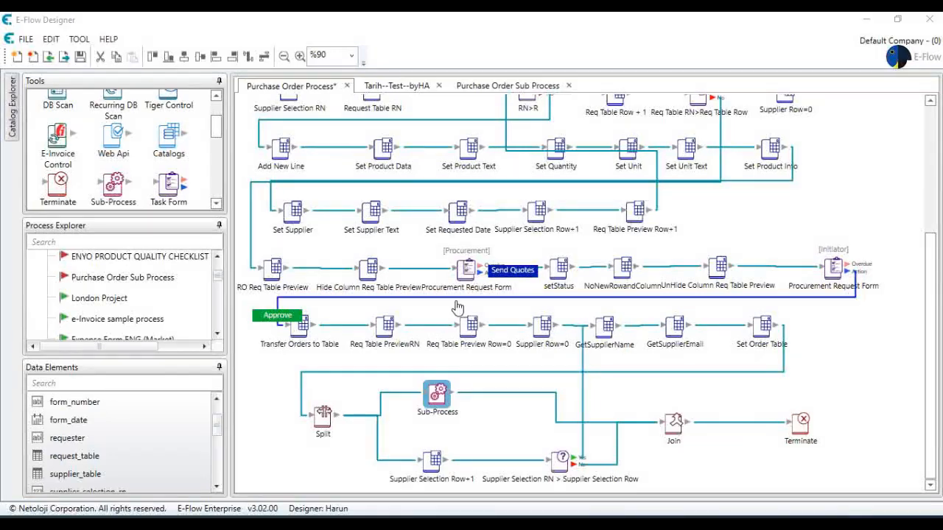
{"action": "double_click", "coordinate": [435, 396]}
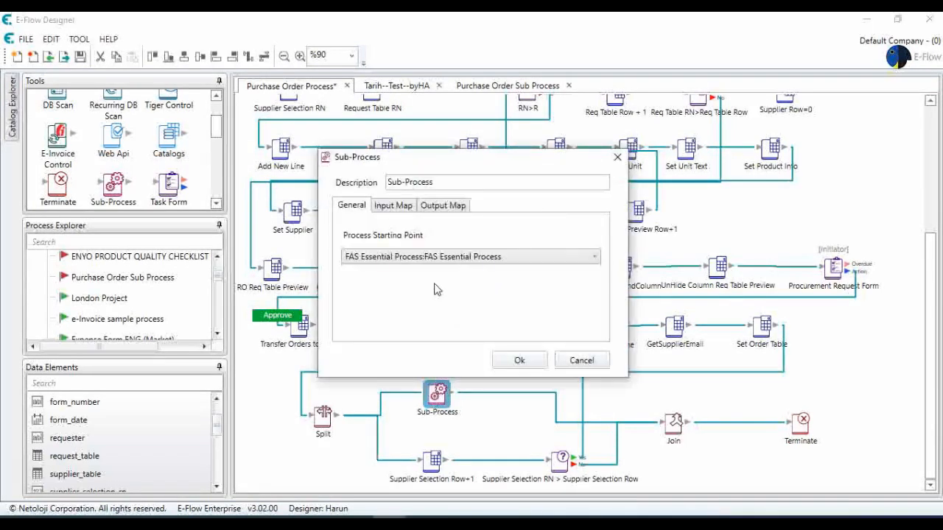
{"action": "left_click", "coordinate": [436, 257]}
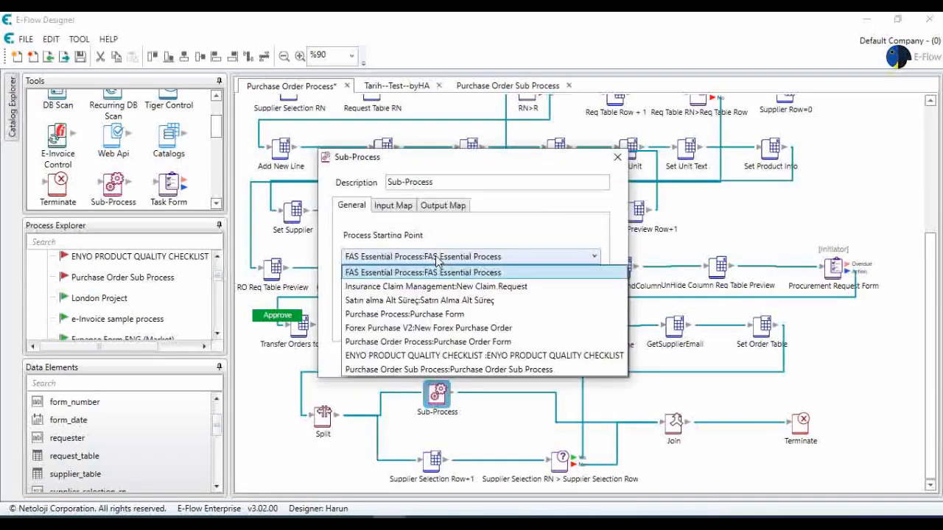
{"action": "left_click", "coordinate": [466, 370]}
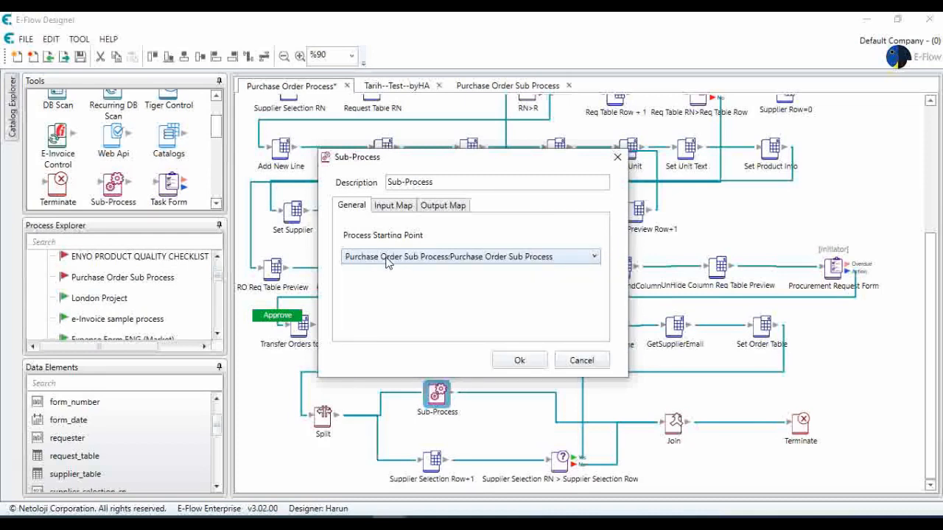
- In the Sub-Process input map, map the main process's form_number to the sub-process element purchase_order_number
{"action": "left_click", "coordinate": [391, 208]}
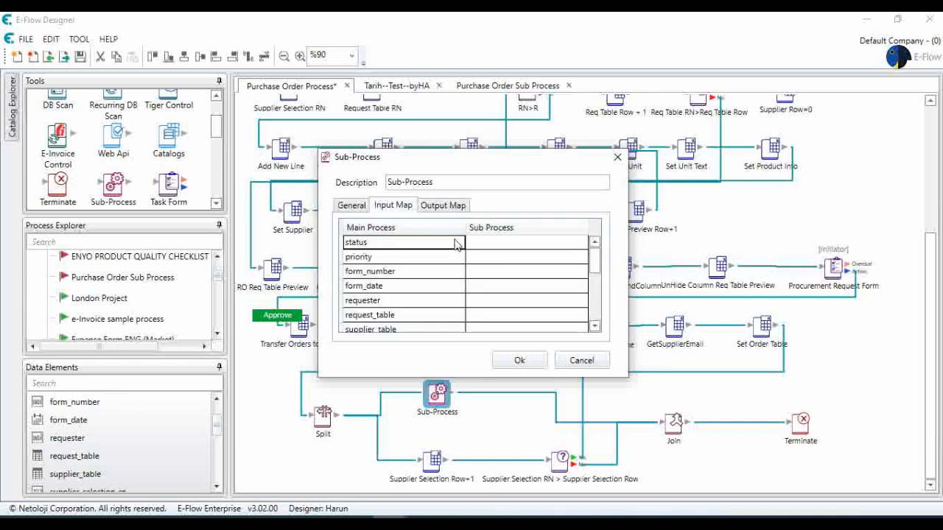
{"action": "left_click", "coordinate": [500, 274]}
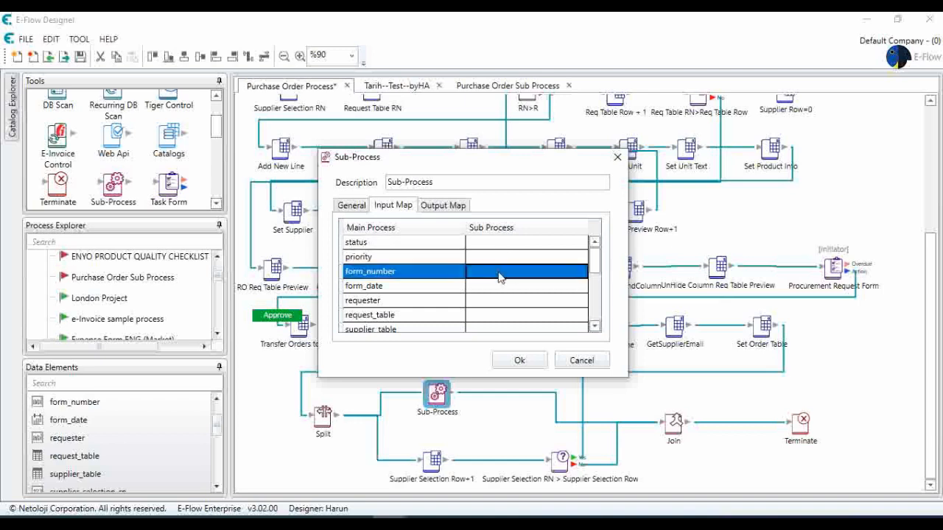
{"action": "left_click", "coordinate": [504, 274]}
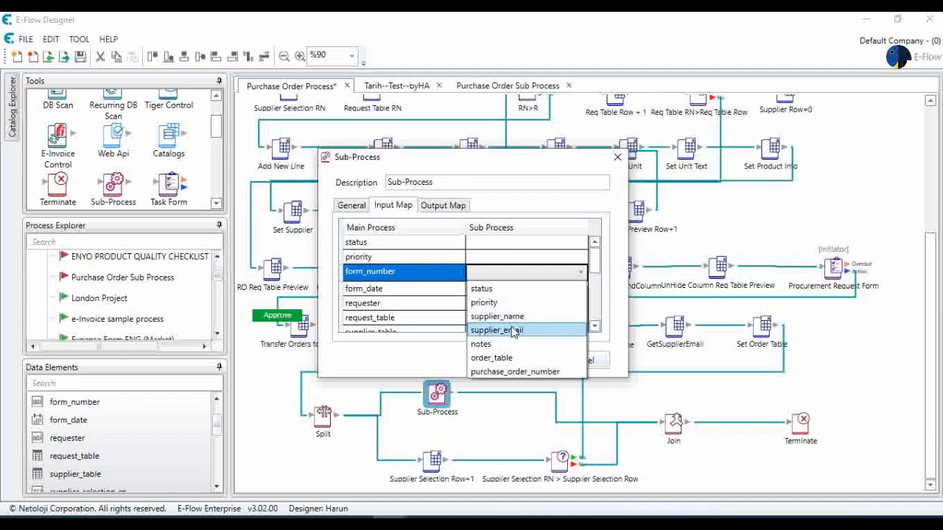
{"action": "left_click", "coordinate": [519, 372]}
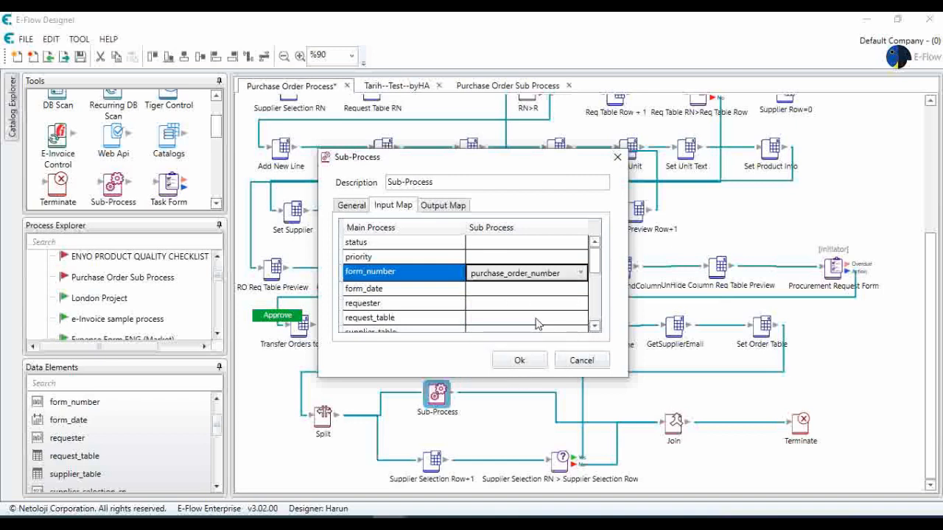
- Map the main process's Order_Table to the sub-process element order_table in the input map
{"action": "left_click", "coordinate": [595, 327]}
{"action": "left_click", "coordinate": [595, 326]}
{"action": "left_click", "coordinate": [595, 327]}
{"action": "left_click", "coordinate": [595, 326]}
{"action": "left_click", "coordinate": [595, 327]}
{"action": "left_click", "coordinate": [595, 326]}
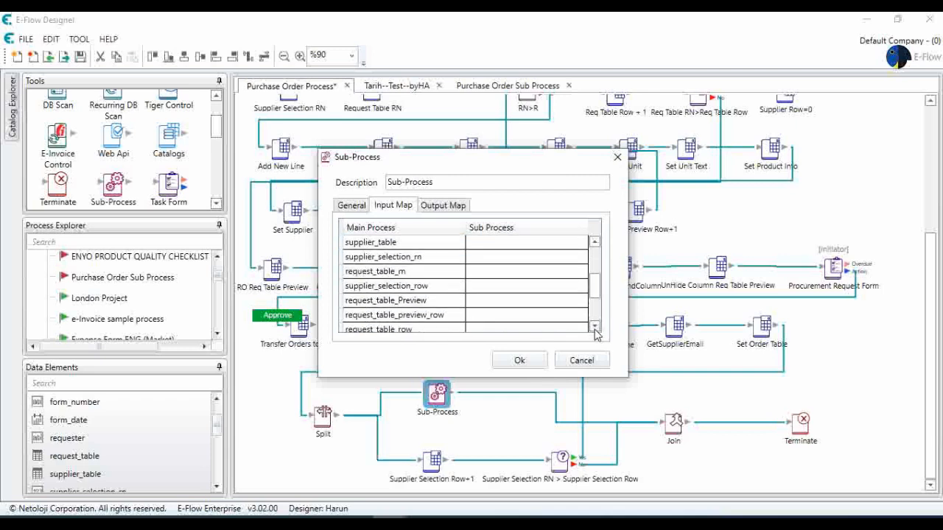
{"action": "left_click", "coordinate": [595, 326]}
{"action": "left_click", "coordinate": [595, 326]}
{"action": "left_click", "coordinate": [595, 326]}
{"action": "left_click", "coordinate": [595, 327]}
{"action": "left_click", "coordinate": [595, 326]}
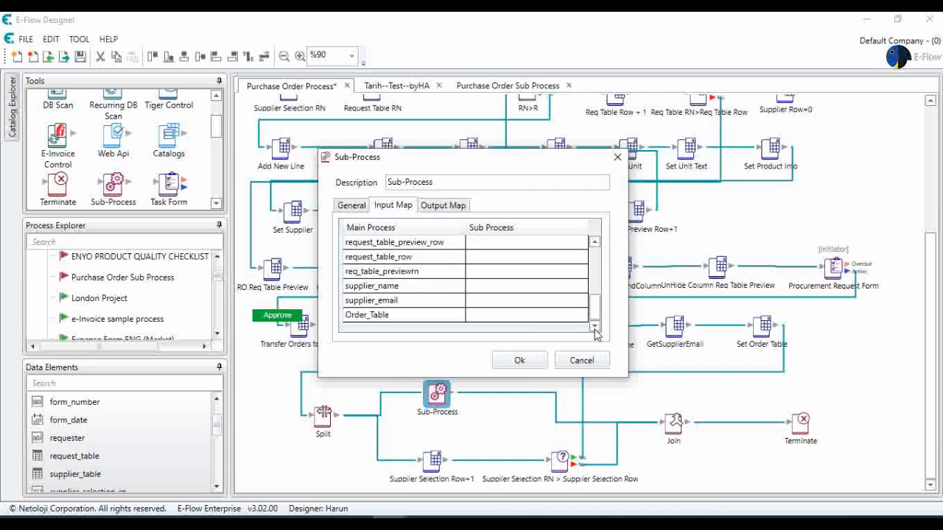
{"action": "left_click", "coordinate": [523, 319]}
{"action": "left_click", "coordinate": [524, 317]}
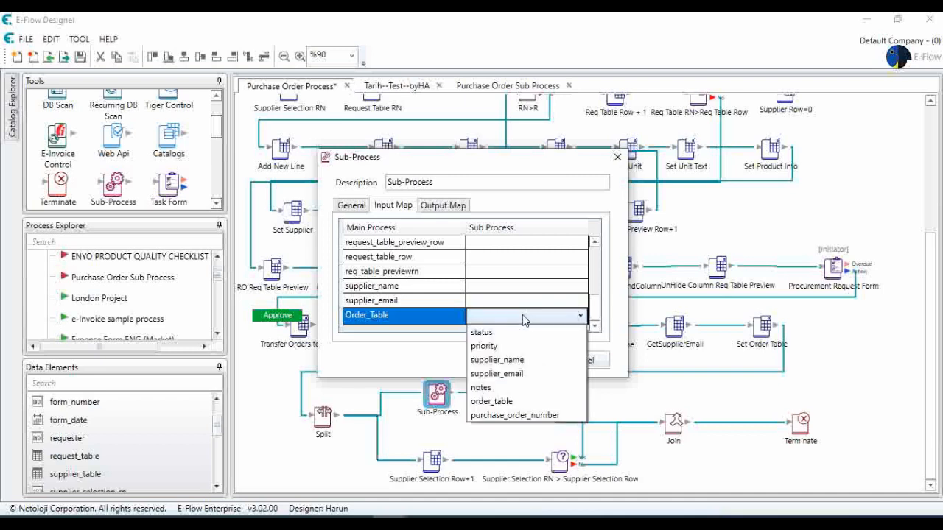
{"action": "left_click", "coordinate": [520, 401]}
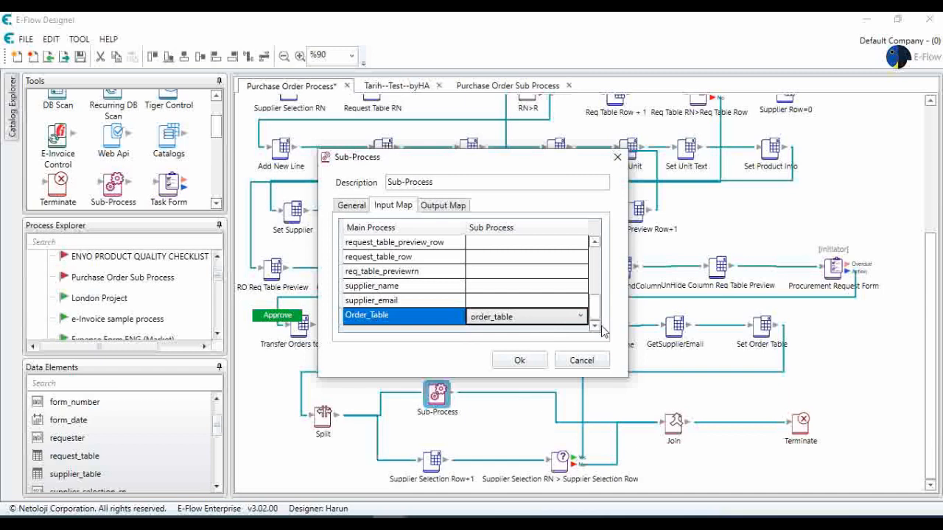
- Map supplier_name and supplier_email to the sub-process elements of the same names, confirm the mapping and save the Purchase Order Process
{"action": "left_click", "coordinate": [514, 289]}
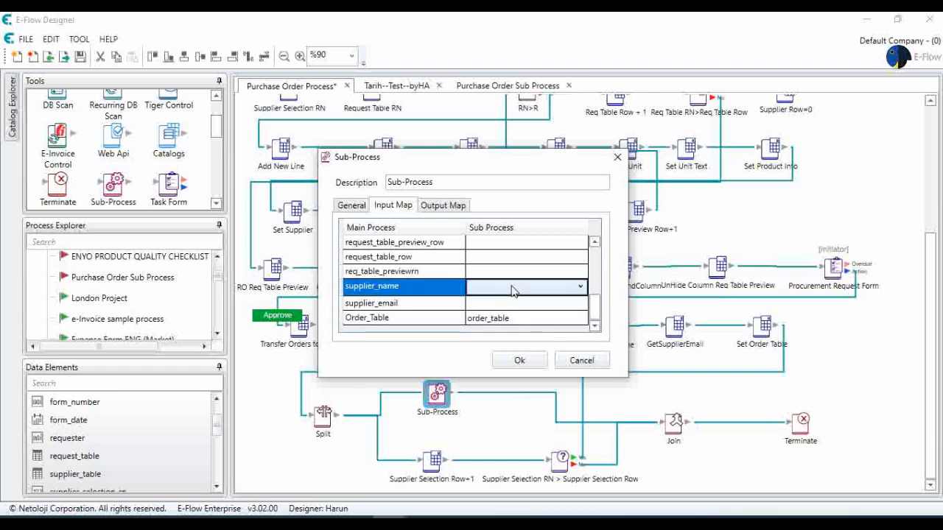
{"action": "left_click", "coordinate": [513, 290]}
{"action": "left_click", "coordinate": [498, 331]}
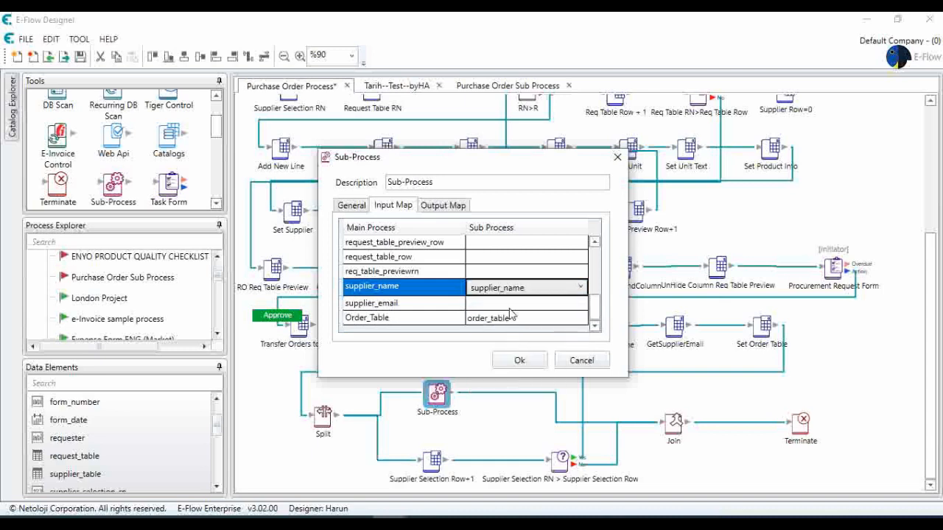
{"action": "left_click", "coordinate": [511, 302]}
{"action": "left_click", "coordinate": [511, 303]}
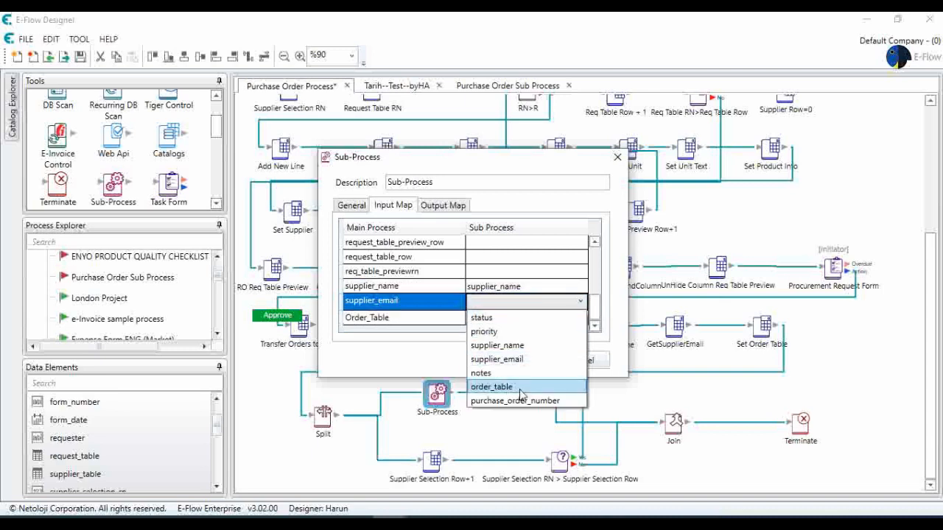
{"action": "left_click", "coordinate": [518, 362]}
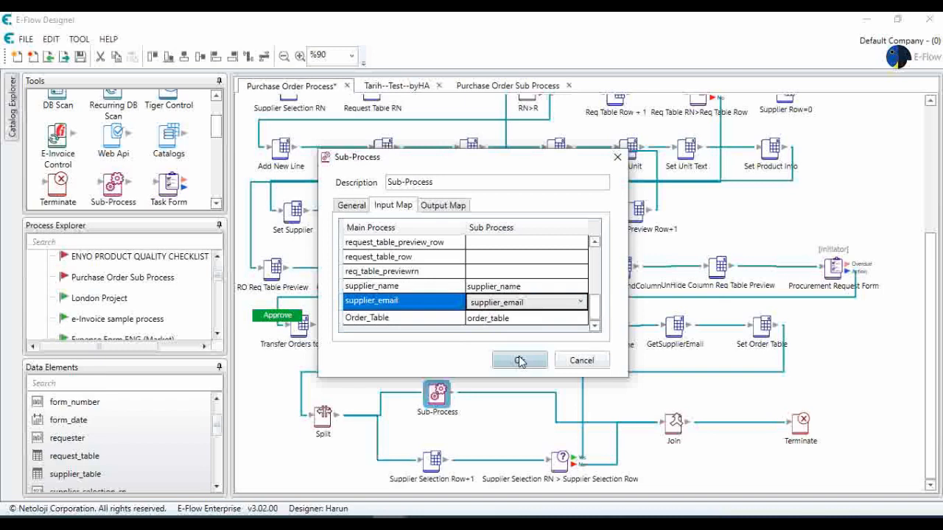
{"action": "left_click", "coordinate": [519, 360]}
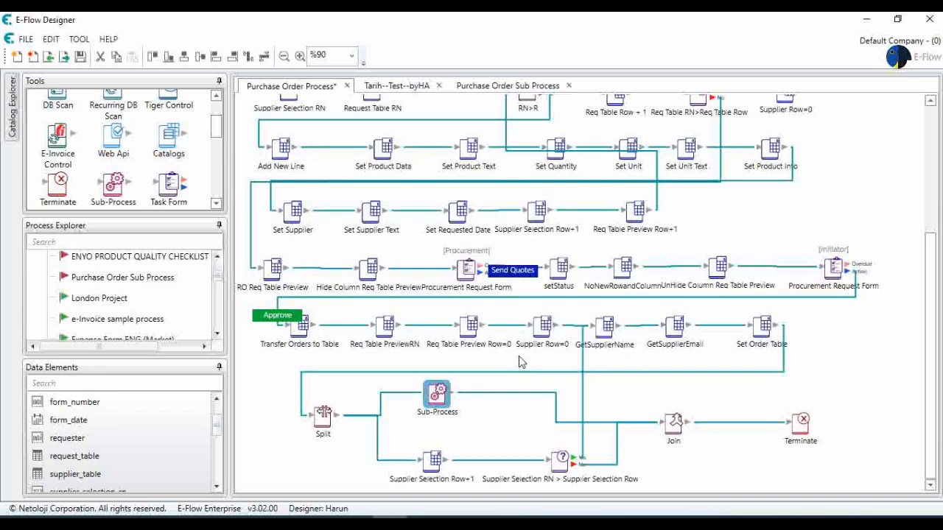
{"action": "left_click", "coordinate": [80, 57]}
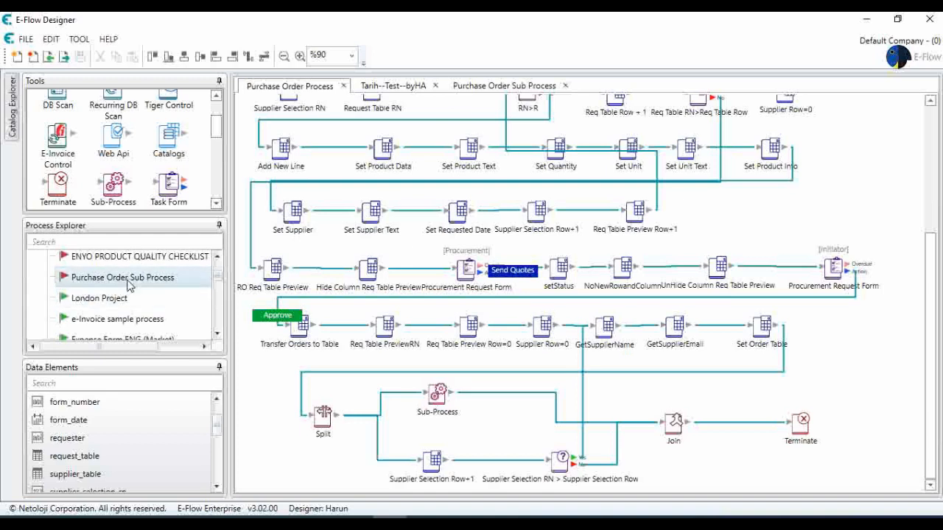
- In the Purchase Order Sub Process, move Send Email slightly down and to the left, and save the process
{"action": "left_click", "coordinate": [471, 87]}
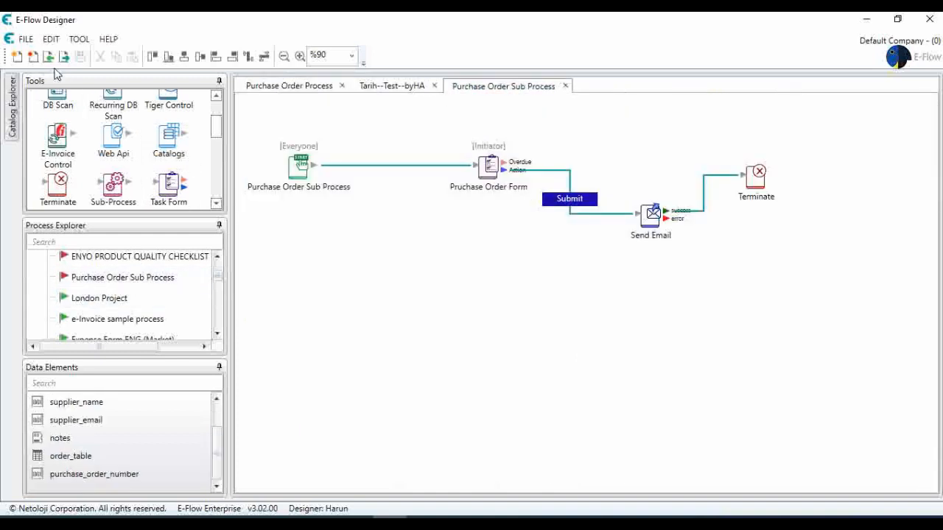
{"action": "left_click_drag", "start_coordinate": [651, 215], "coordinate": [635, 232]}
{"action": "left_click", "coordinate": [80, 56]}
- Activate the Purchase Order Sub Process from the list of processes
{"action": "scroll", "coordinate": [116, 274], "scroll_direction": "down", "scroll_amount": 3}
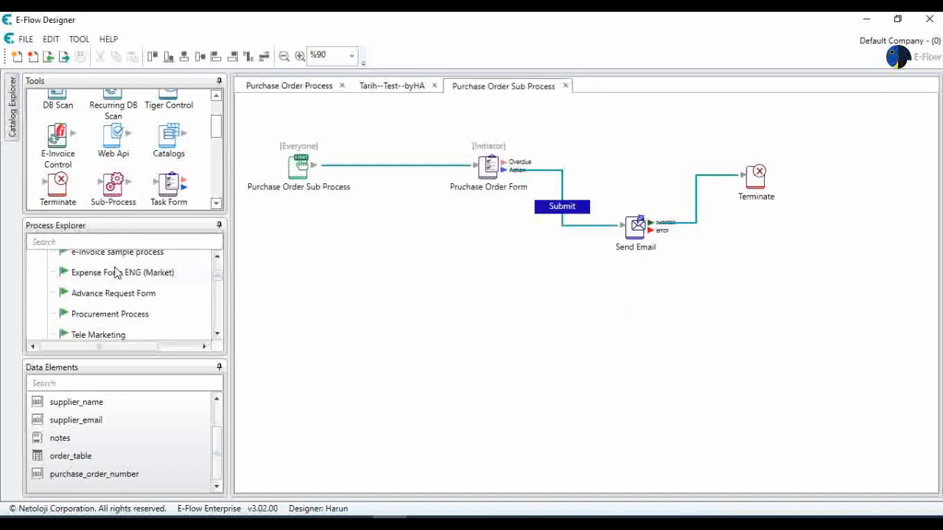
{"action": "scroll", "coordinate": [115, 274], "scroll_direction": "up", "scroll_amount": 3}
{"action": "right_click", "coordinate": [123, 279]}
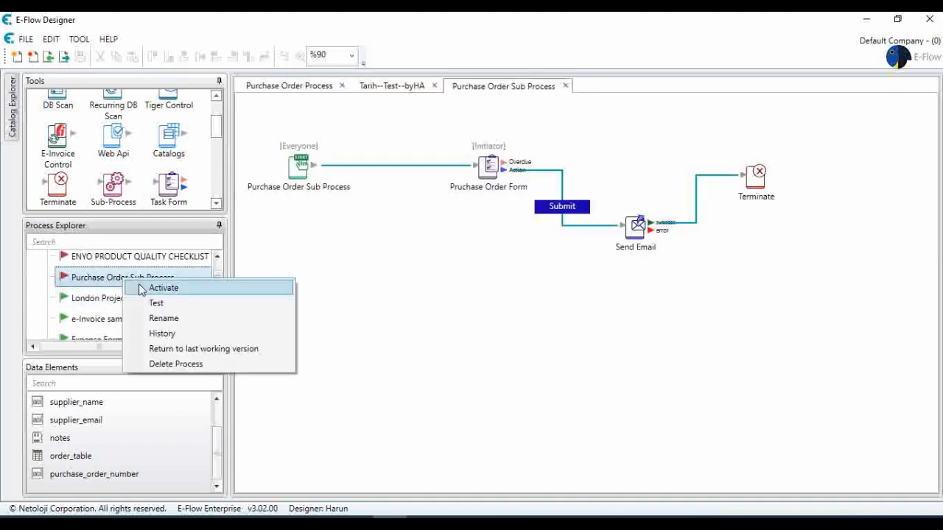
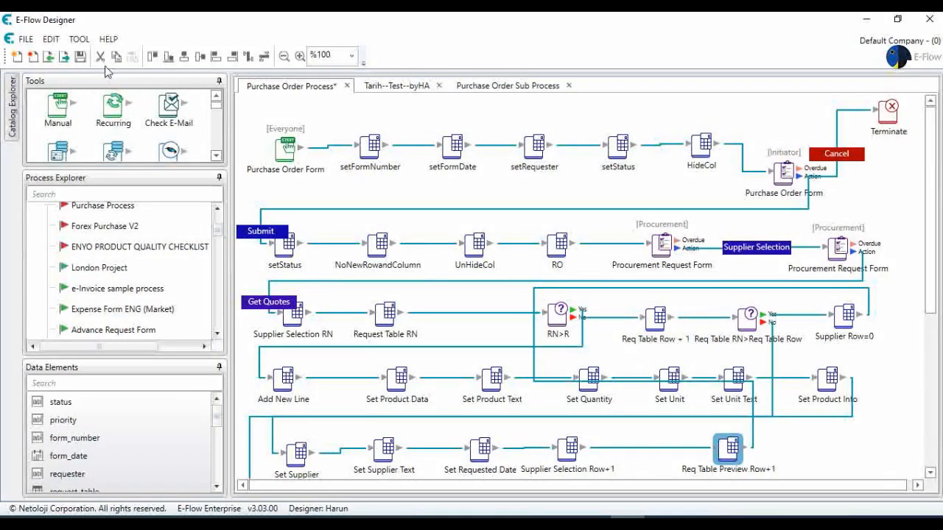
- Save the Purchase Order Process and activate it from the list of processes
{"action": "left_click", "coordinate": [79, 56]}
{"action": "scroll", "coordinate": [140, 221], "scroll_direction": "up", "scroll_amount": 1}
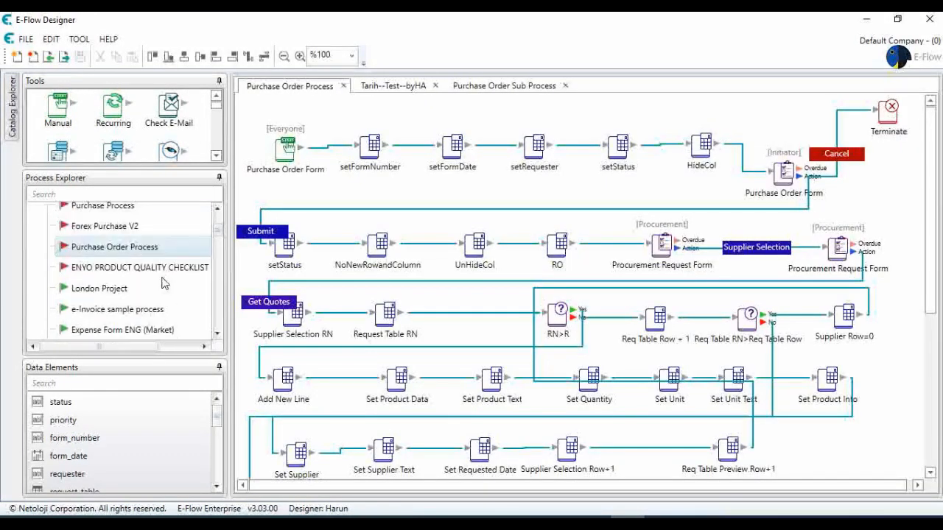
{"action": "left_click", "coordinate": [129, 252]}
{"action": "right_click", "coordinate": [128, 253]}
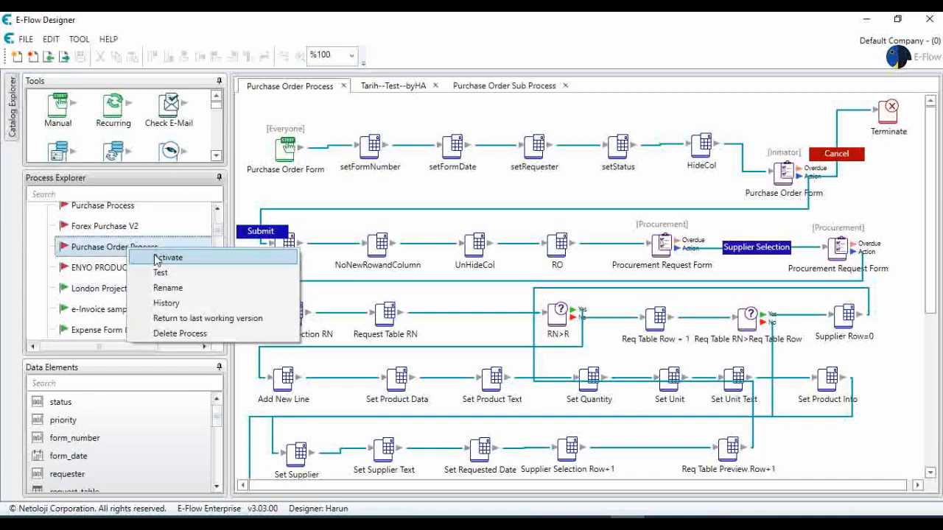
{"action": "left_click", "coordinate": [157, 258]}
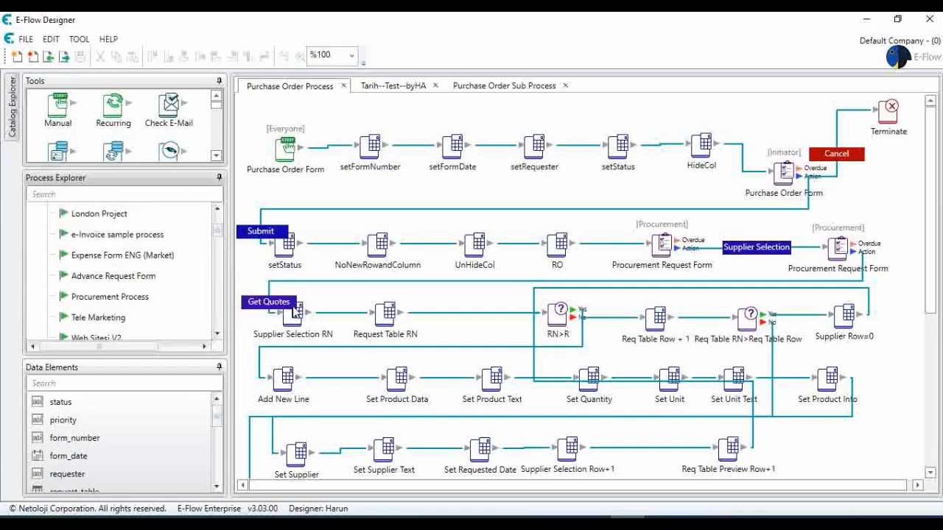
- Switch to the E-Flow task list in the browser and start a new Purchase Order Form process
{"action": "left_click", "coordinate": [187, 521]}
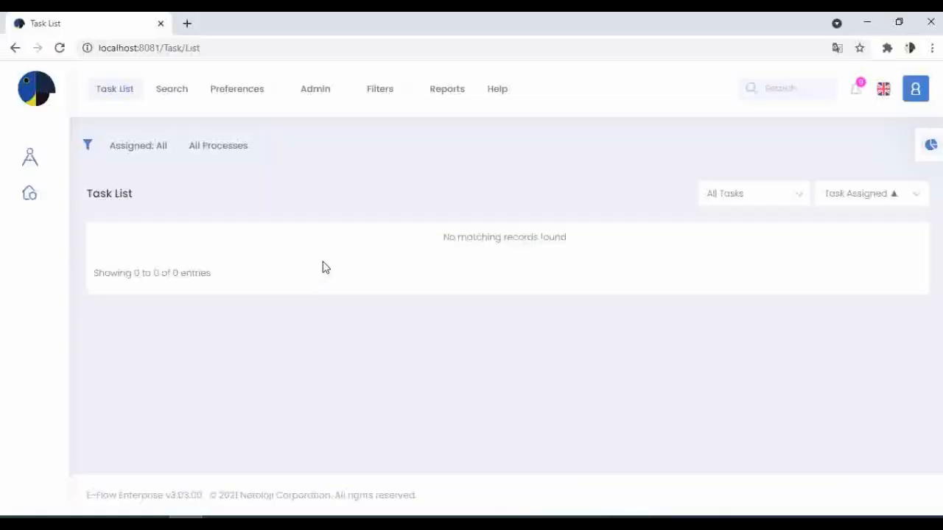
{"action": "left_click", "coordinate": [30, 194]}
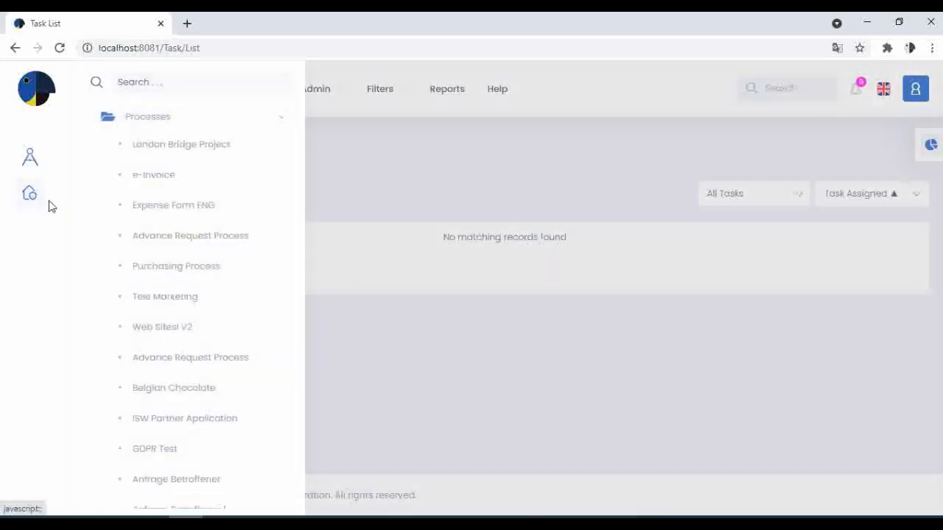
{"action": "scroll", "coordinate": [198, 290], "scroll_direction": "down", "scroll_amount": 6}
{"action": "scroll", "coordinate": [204, 328], "scroll_direction": "down", "scroll_amount": 8}
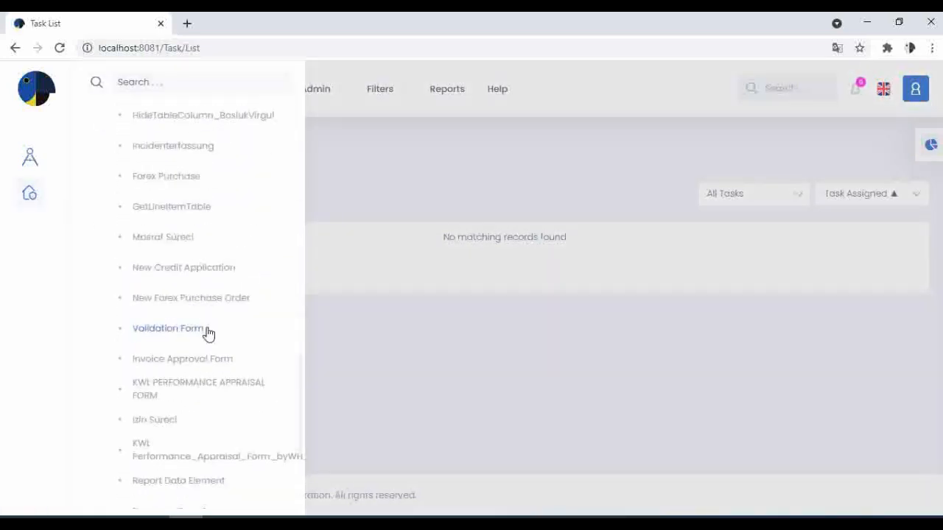
{"action": "scroll", "coordinate": [208, 332], "scroll_direction": "down", "scroll_amount": 1}
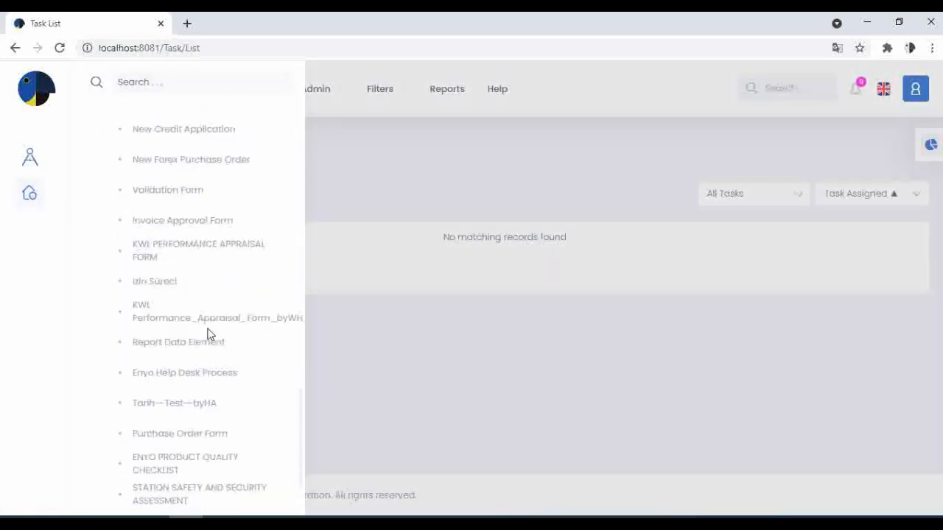
{"action": "scroll", "coordinate": [197, 343], "scroll_direction": "down", "scroll_amount": 1}
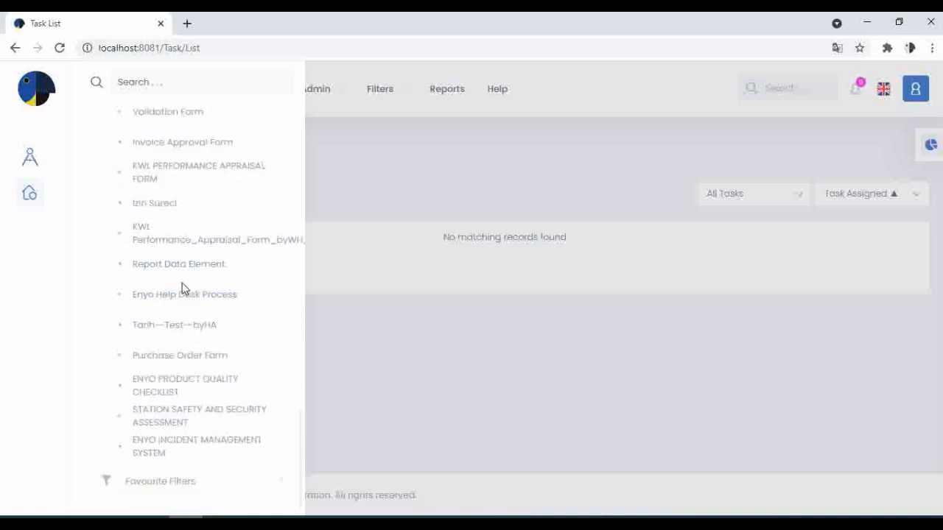
{"action": "left_click", "coordinate": [203, 360]}
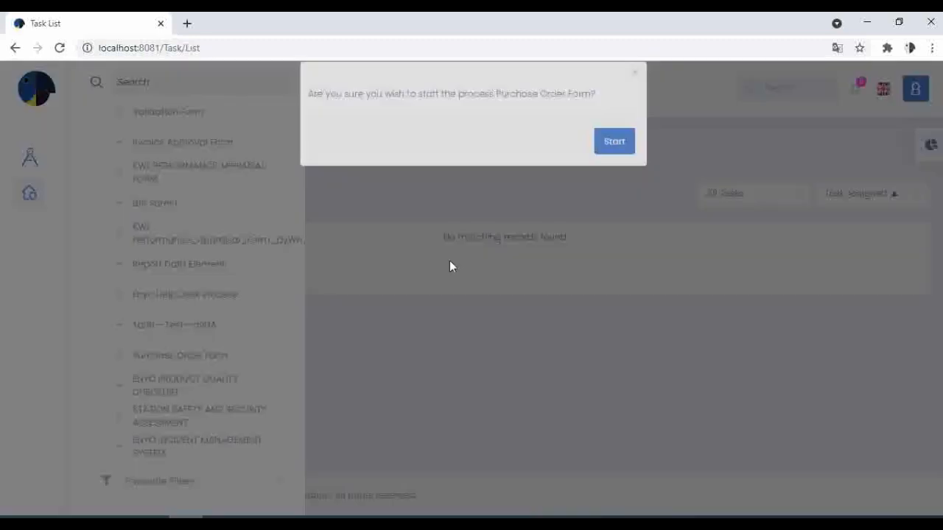
{"action": "left_click", "coordinate": [618, 162]}
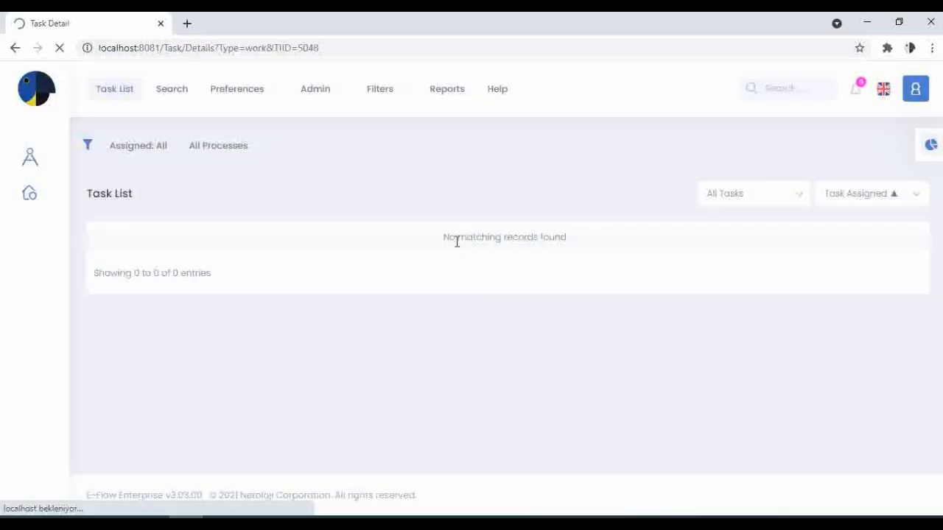
{"action": "scroll", "coordinate": [437, 240], "scroll_direction": "down", "scroll_amount": 1}
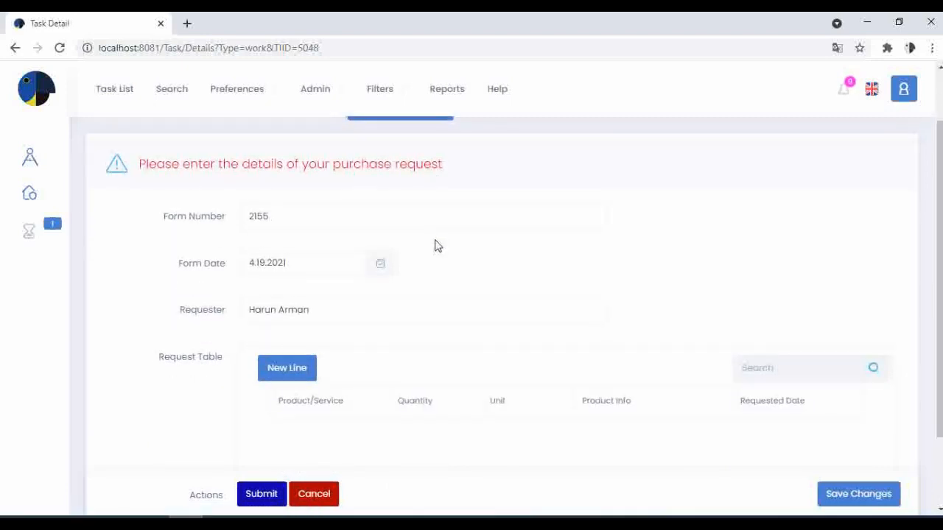
- Add a line to the request table and choose PRODUCT1 as its product
{"action": "scroll", "coordinate": [433, 246], "scroll_direction": "down", "scroll_amount": 1}
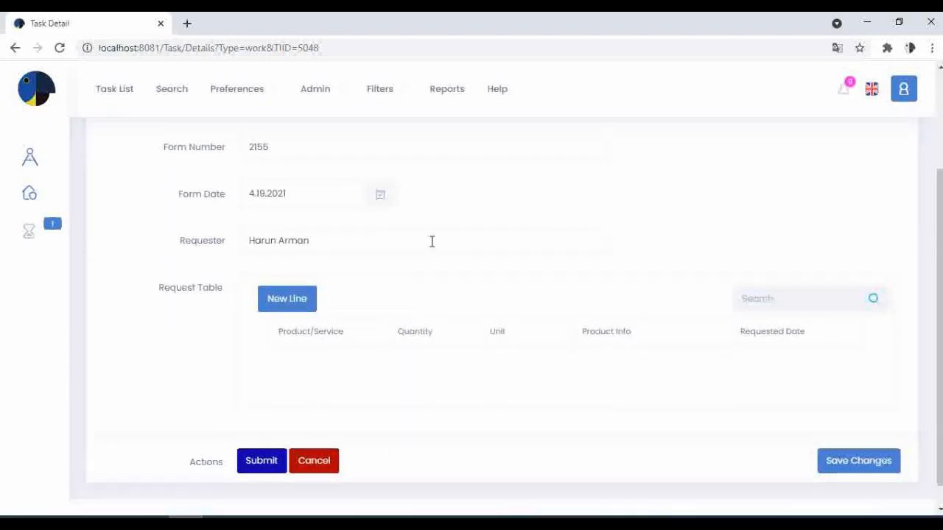
{"action": "scroll", "coordinate": [431, 243], "scroll_direction": "up", "scroll_amount": 1}
{"action": "left_click", "coordinate": [305, 377]}
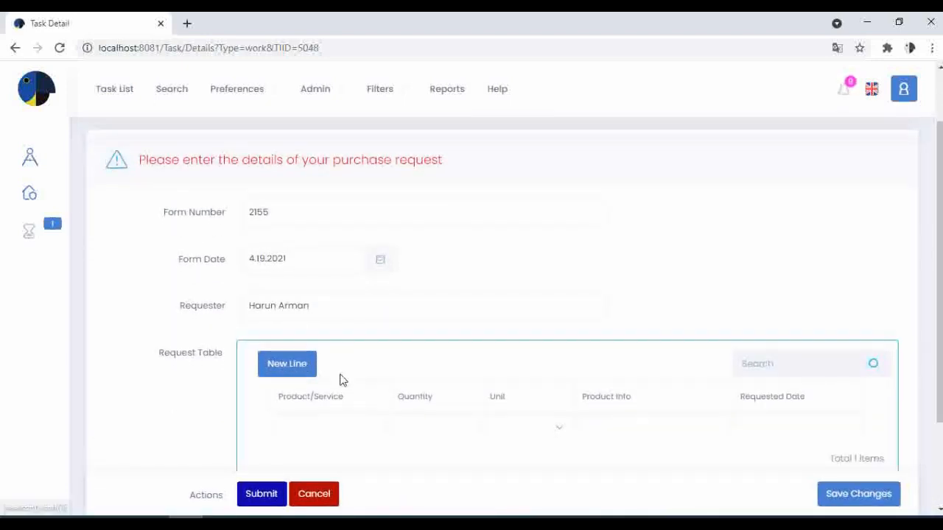
{"action": "scroll", "coordinate": [342, 376], "scroll_direction": "down", "scroll_amount": 1}
{"action": "left_click", "coordinate": [347, 362]}
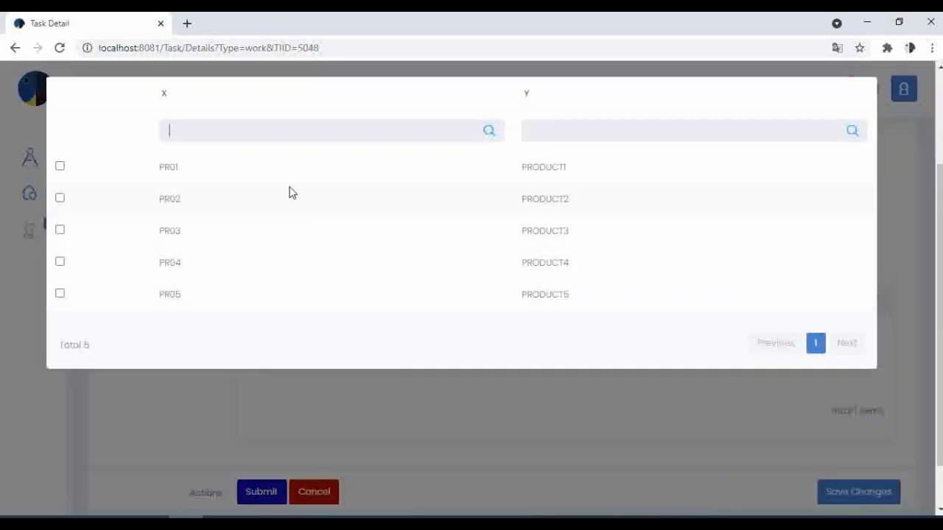
{"action": "left_click", "coordinate": [290, 169]}
- Fill in the PRODUCT1 line with quantity 2, unit PIECE(S), product info "red" and requested date 07.05.2021
{"action": "left_click", "coordinate": [447, 359]}
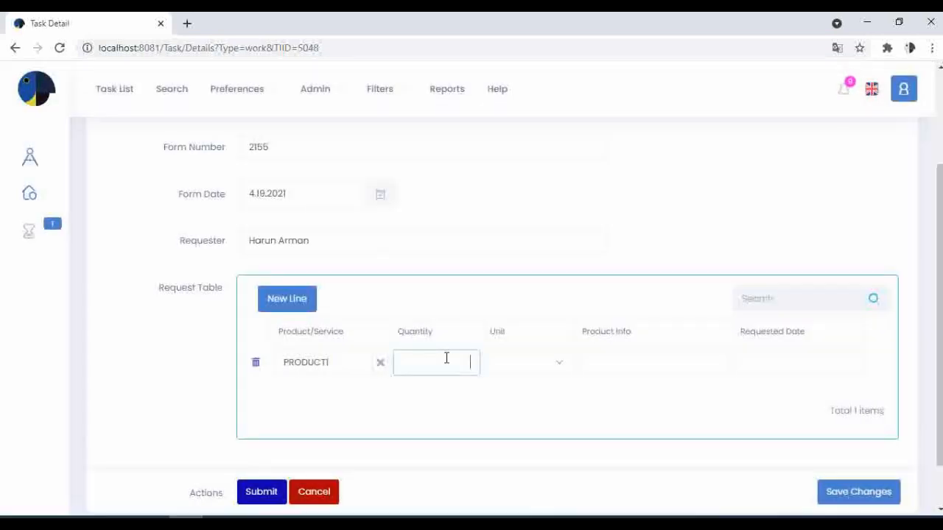
{"action": "type", "text": "2"}
{"action": "left_click", "coordinate": [552, 369]}
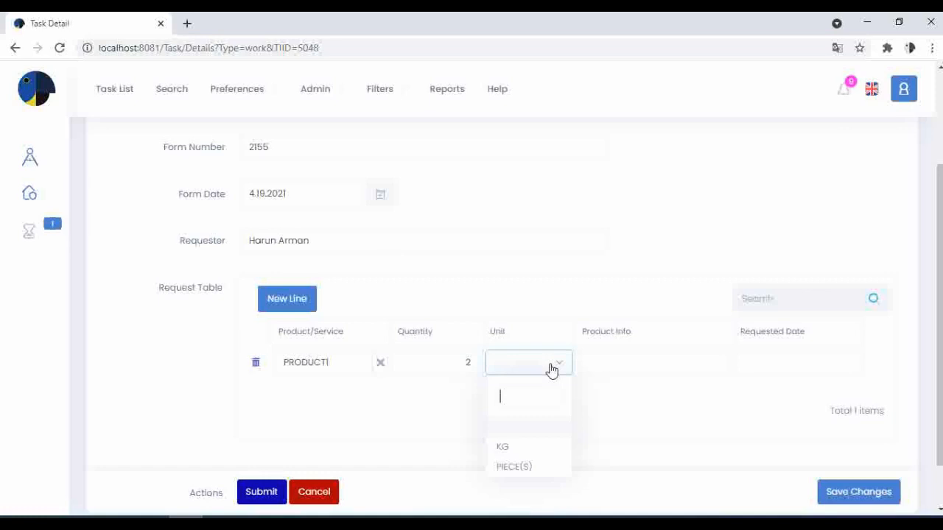
{"action": "left_click", "coordinate": [537, 472]}
{"action": "left_click", "coordinate": [621, 361]}
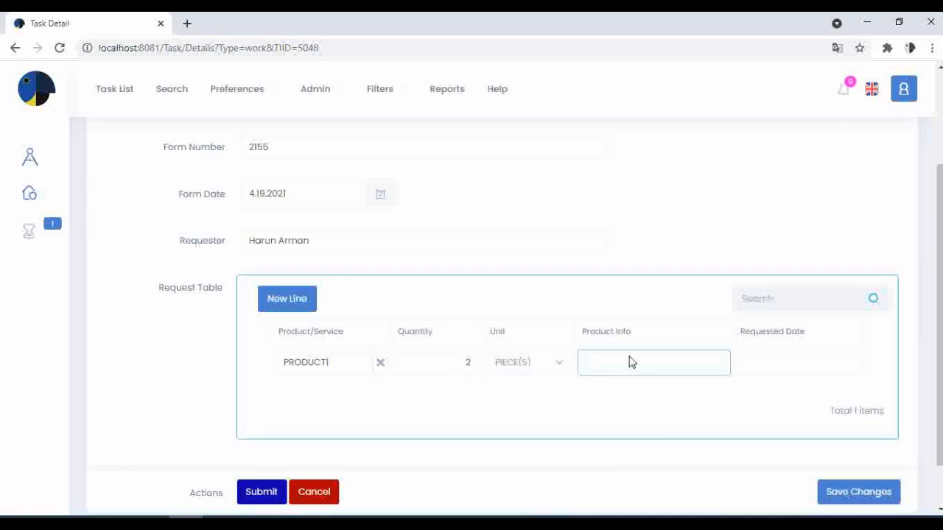
{"action": "left_click", "coordinate": [810, 364]}
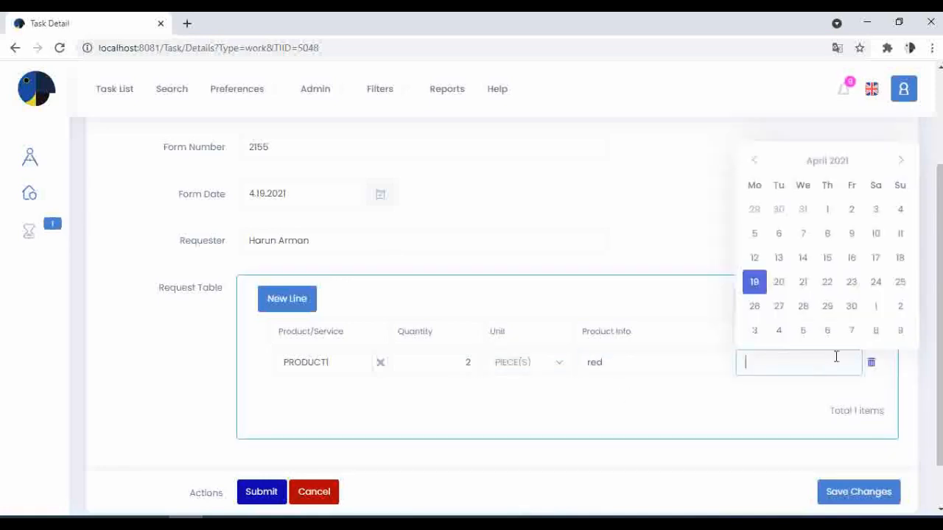
{"action": "left_click", "coordinate": [852, 332]}
- Add a second line to the request table and choose PRODUCT5 as its product
{"action": "left_click", "coordinate": [286, 304]}
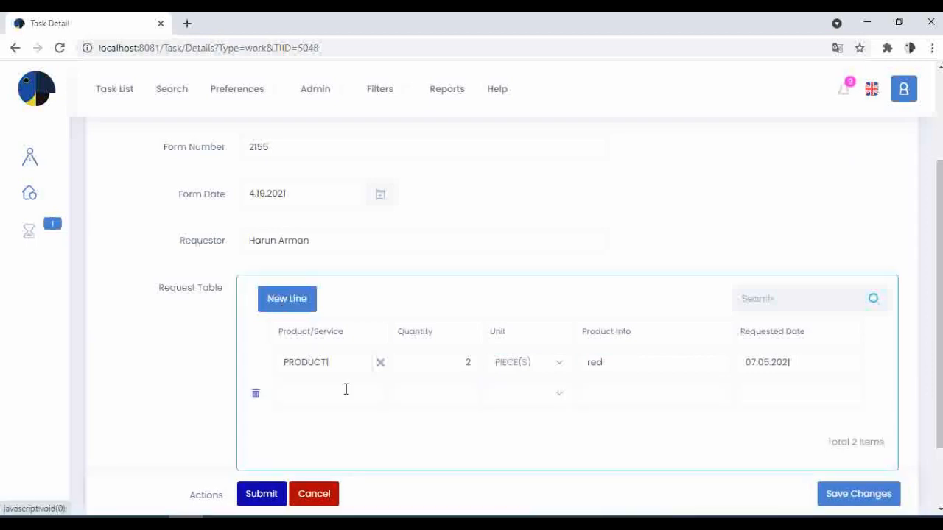
{"action": "left_click", "coordinate": [346, 389]}
{"action": "left_click", "coordinate": [378, 393]}
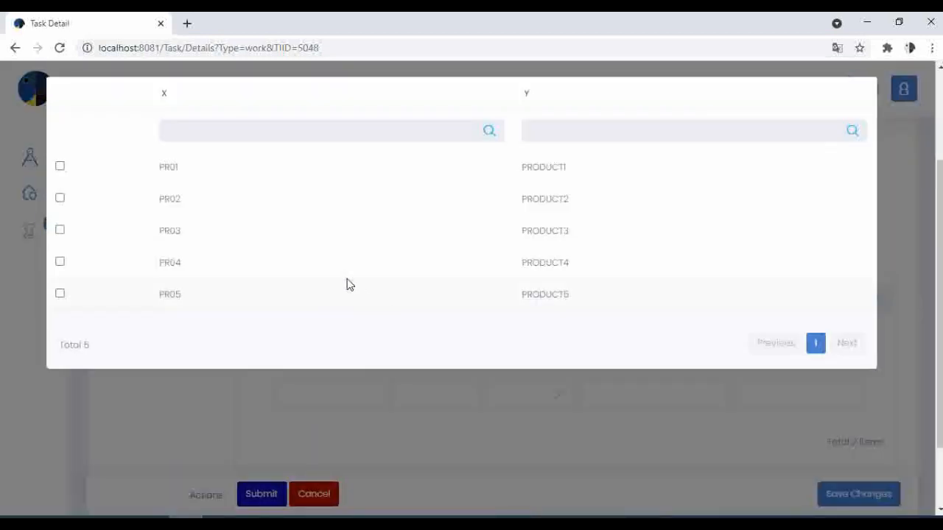
{"action": "left_click", "coordinate": [321, 300]}
- Complete the PRODUCT5 line with quantity 1, unit PIECE(S), product info "test" and requested date 08.05.2021, and submit the form
{"action": "left_click", "coordinate": [432, 402]}
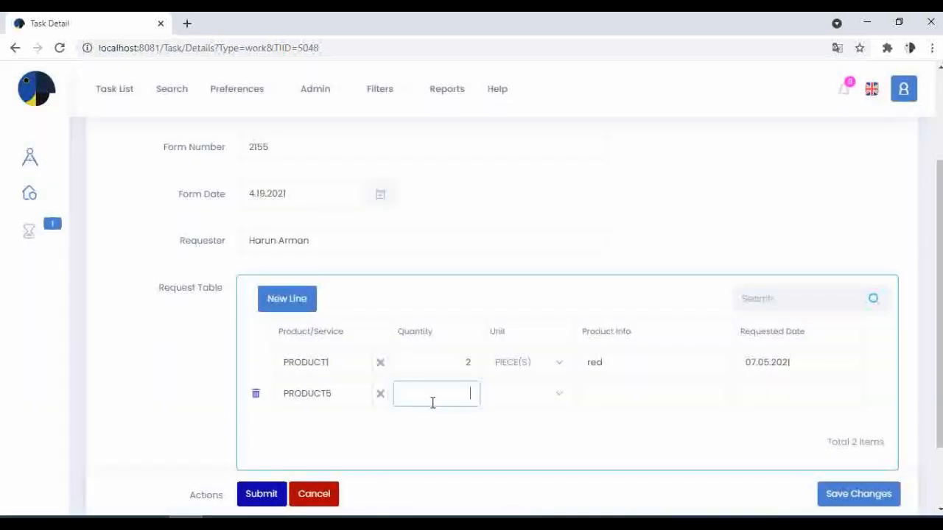
{"action": "type", "text": "1"}
{"action": "left_click", "coordinate": [529, 398]}
{"action": "left_click", "coordinate": [538, 499]}
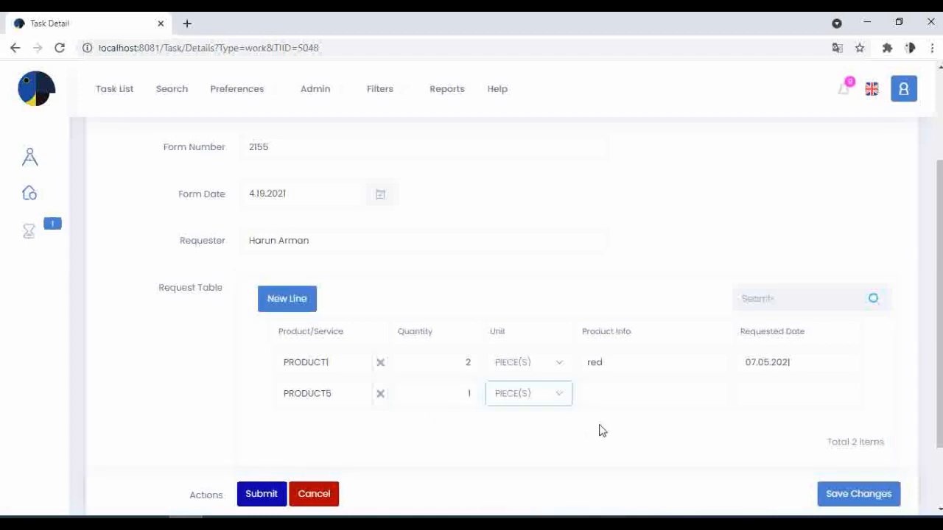
{"action": "left_click", "coordinate": [618, 398]}
{"action": "type", "text": "test"}
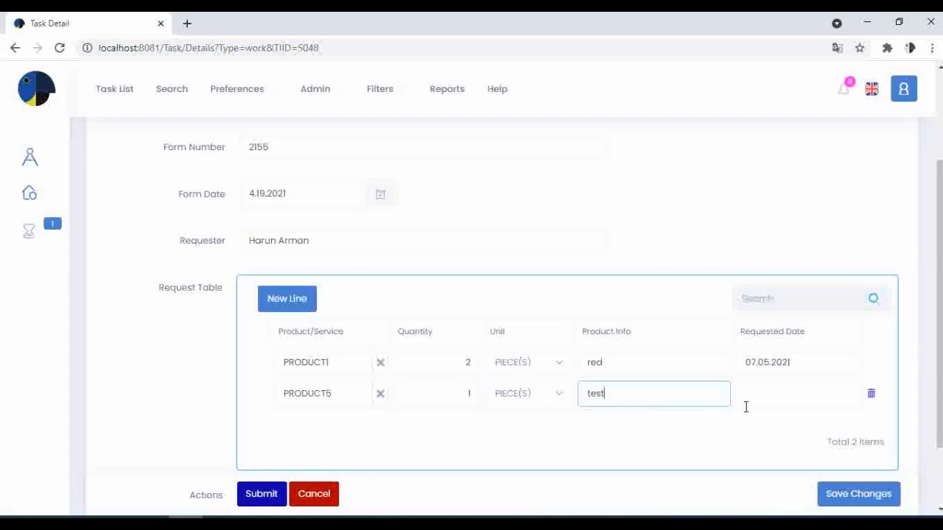
{"action": "left_click", "coordinate": [782, 394]}
{"action": "left_click", "coordinate": [874, 361]}
{"action": "scroll", "coordinate": [169, 421], "scroll_direction": "down", "scroll_amount": 2}
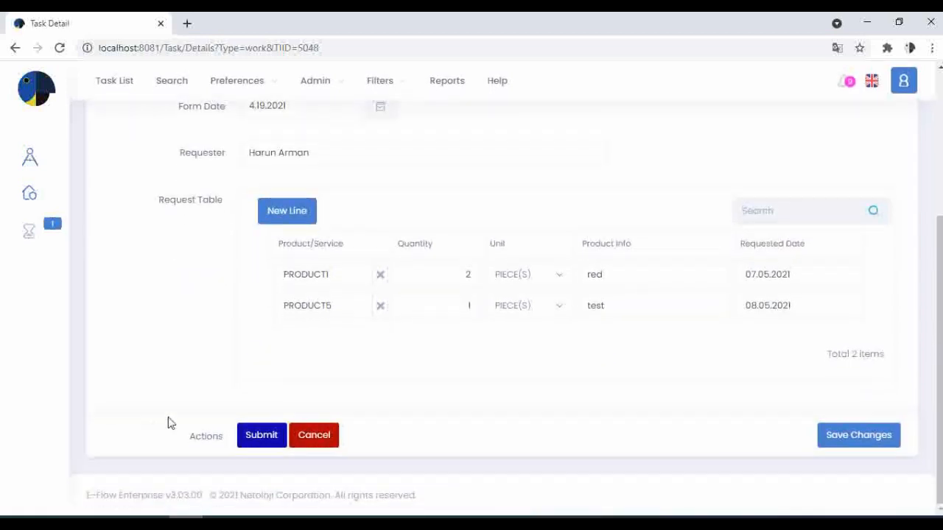
{"action": "left_click", "coordinate": [254, 435]}
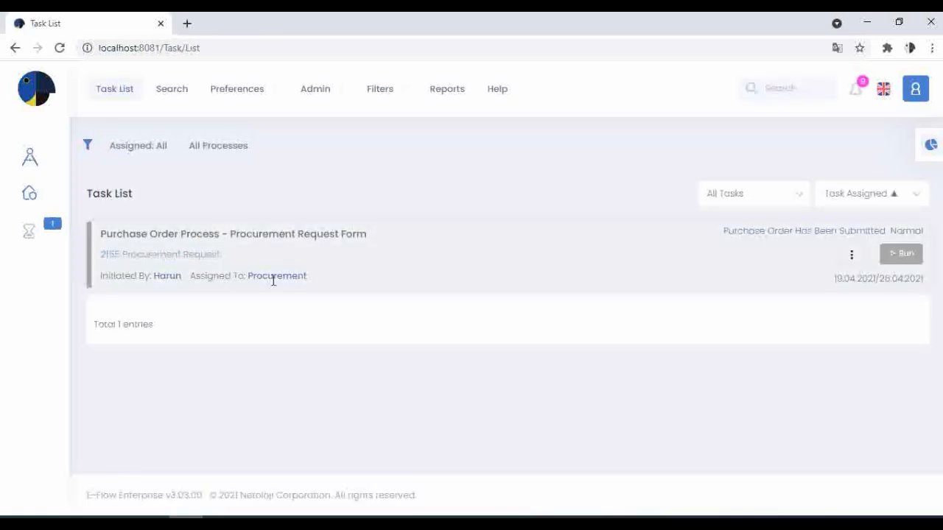
- Run the Procurement Request Form task, send it on to supplier selection and reopen the resulting task
{"action": "left_click", "coordinate": [898, 254]}
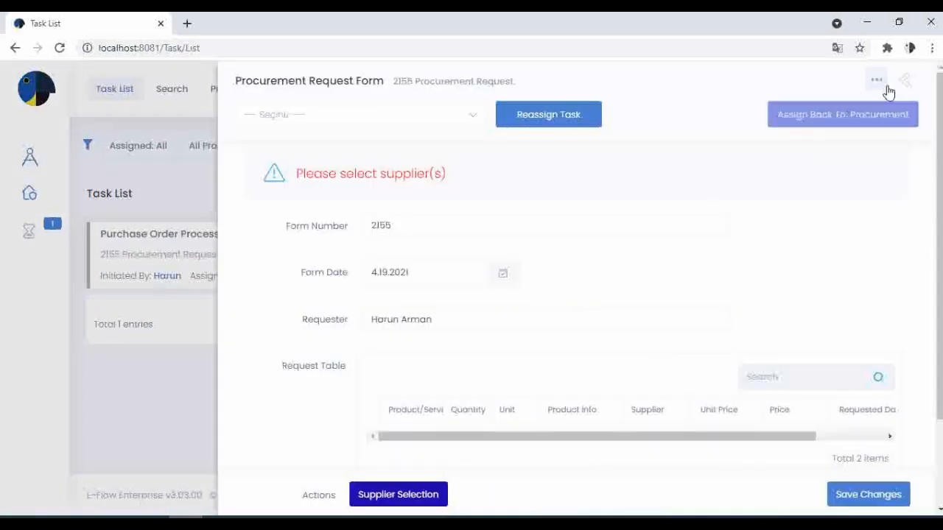
{"action": "scroll", "coordinate": [309, 280], "scroll_direction": "down", "scroll_amount": 2}
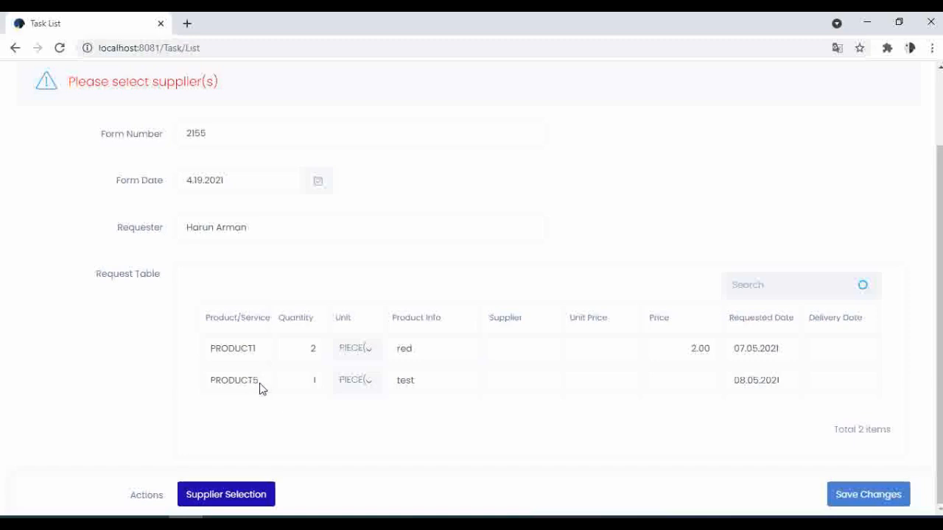
{"action": "left_click", "coordinate": [207, 495]}
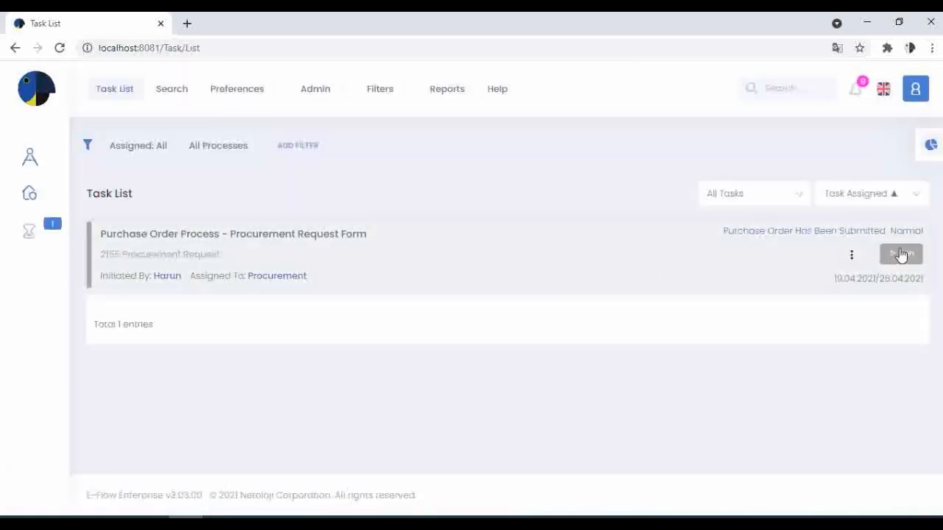
{"action": "left_click", "coordinate": [580, 270]}
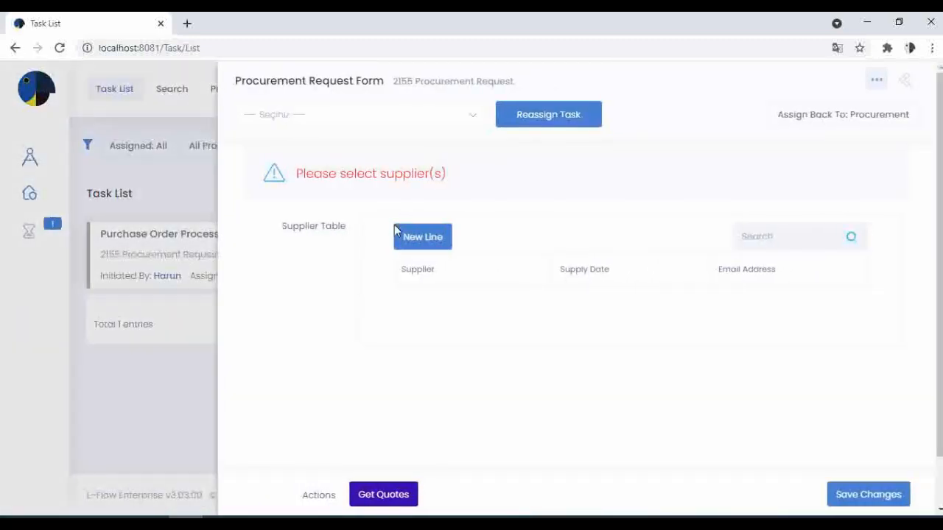
- Add supplier1 and supplier5 to the supplier table and get quotes from them
{"action": "scroll", "coordinate": [412, 236], "scroll_direction": "down", "scroll_amount": 1}
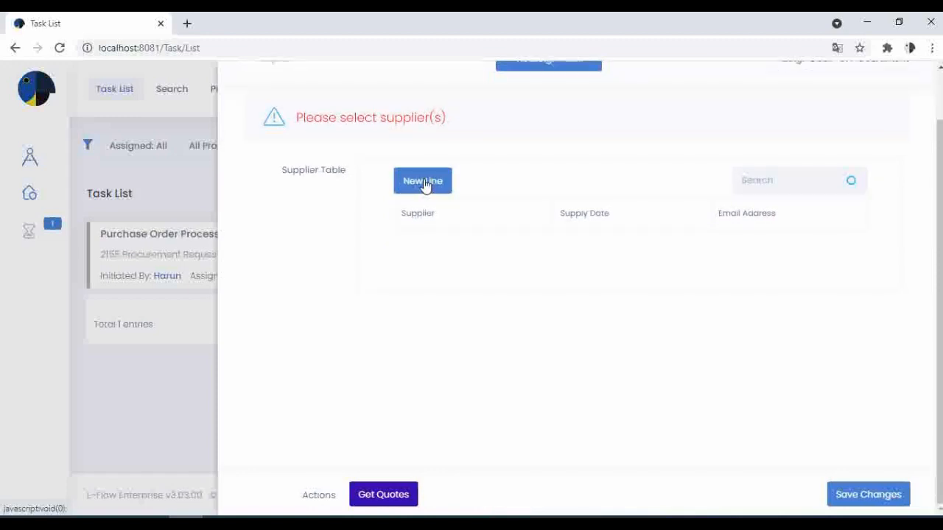
{"action": "left_click", "coordinate": [424, 184]}
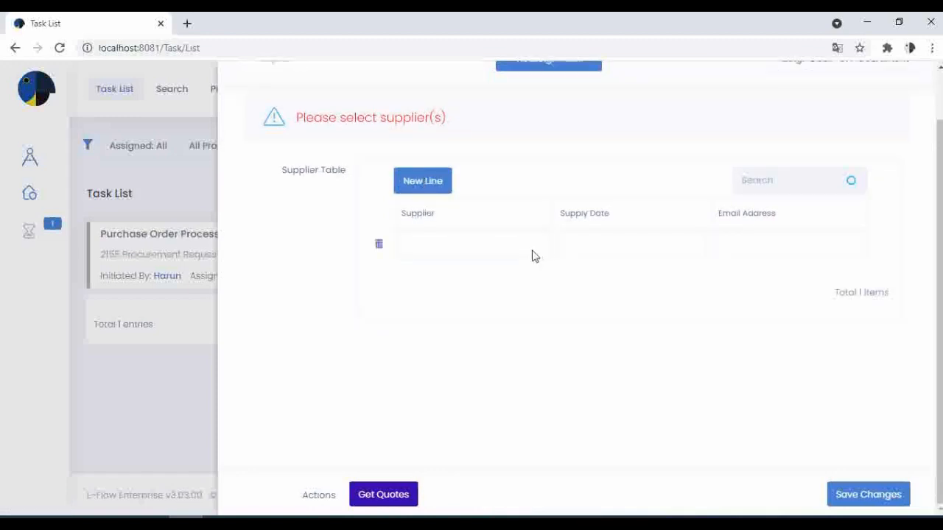
{"action": "left_click", "coordinate": [534, 256]}
{"action": "left_click", "coordinate": [273, 177]}
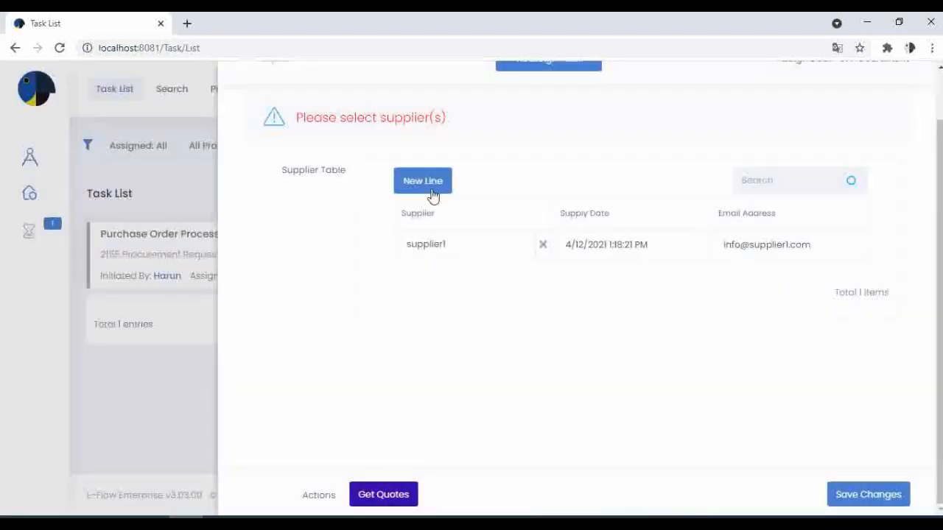
{"action": "left_click", "coordinate": [433, 196]}
{"action": "left_click", "coordinate": [502, 286]}
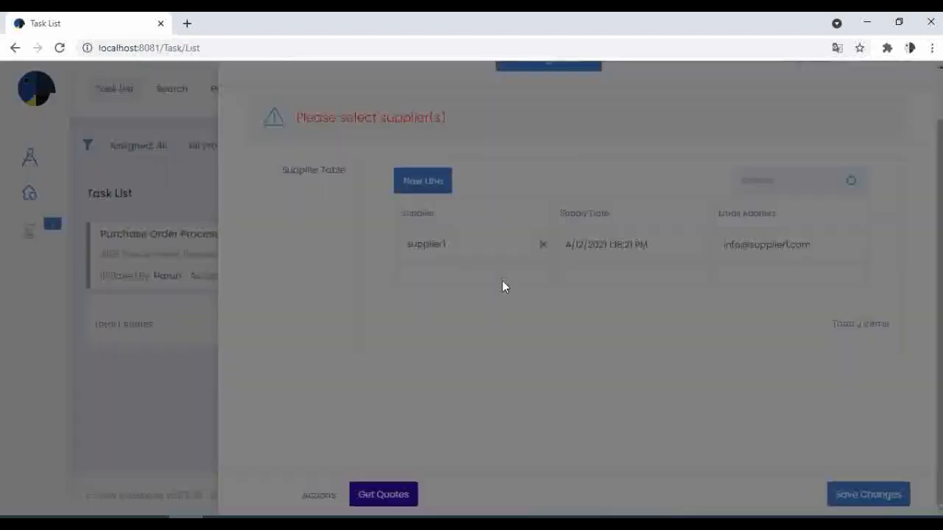
{"action": "left_click", "coordinate": [255, 298]}
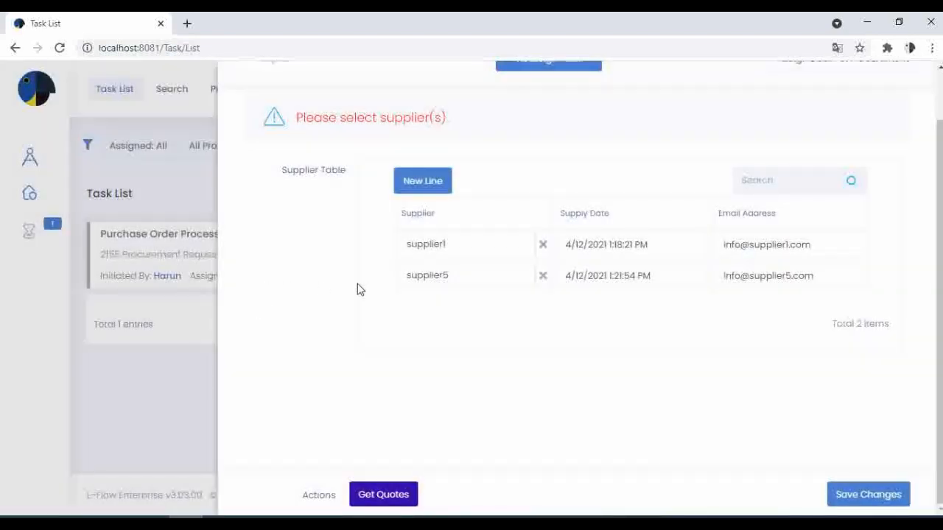
{"action": "left_click", "coordinate": [383, 497]}
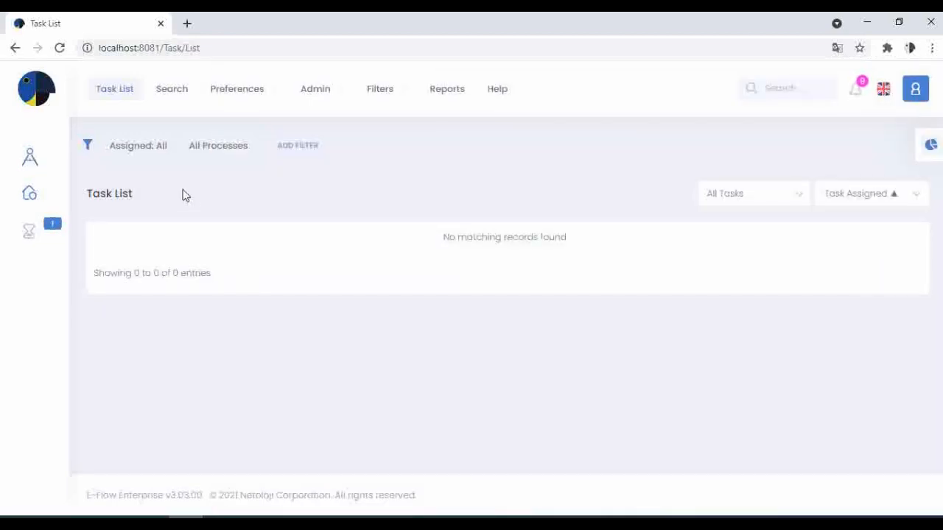
- Check the refreshed task list and the list of self-initiated processes for the purchase order's progress
{"action": "left_click", "coordinate": [114, 89]}
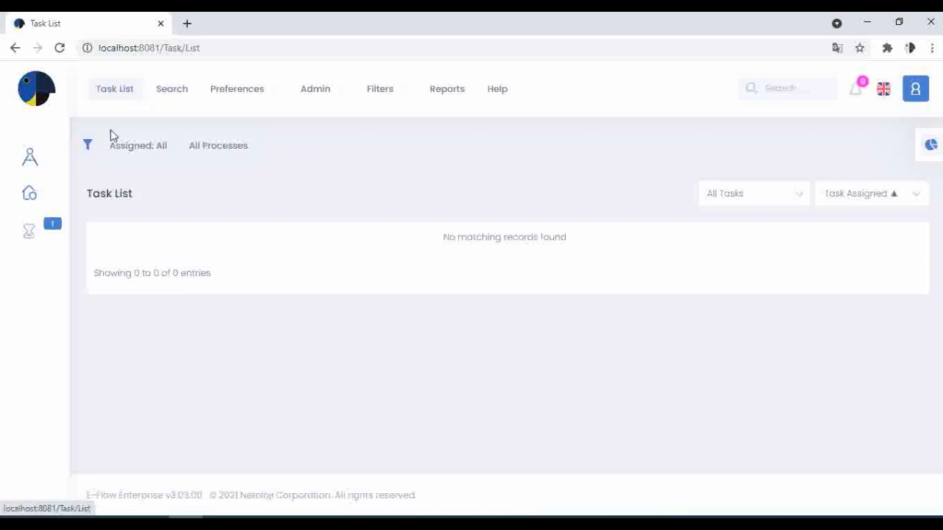
{"action": "left_click", "coordinate": [32, 240]}
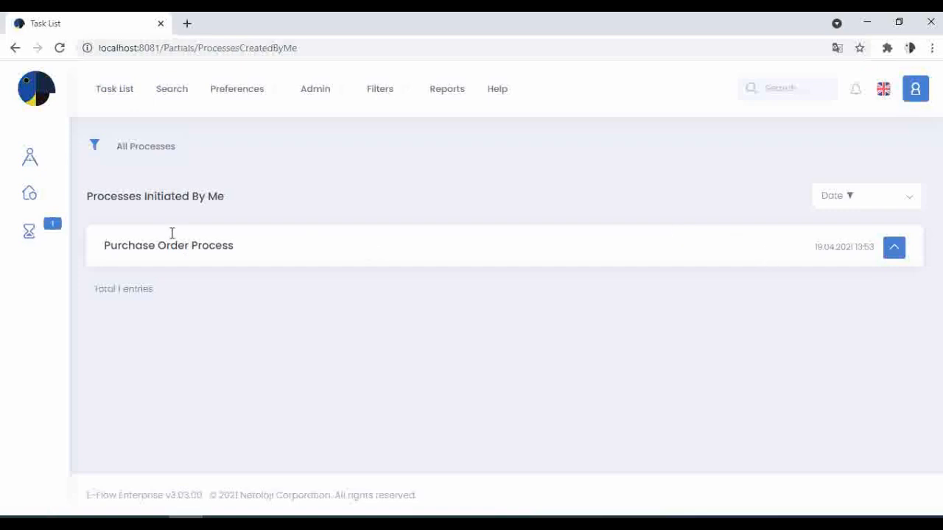
{"action": "left_click", "coordinate": [111, 92]}
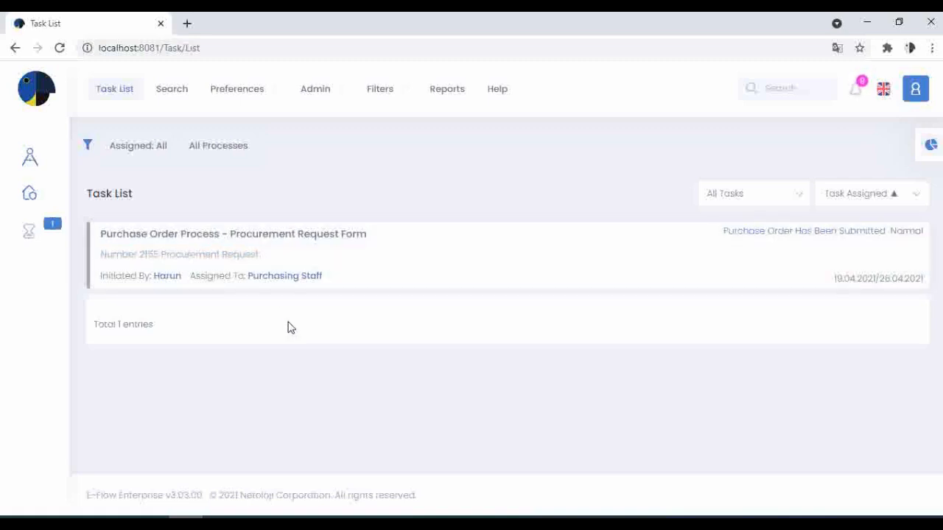
- Run the Procurement Request Form task assigned to Purchasing Staff and expand it to full width
{"action": "mouse_move", "coordinate": [262, 280]}
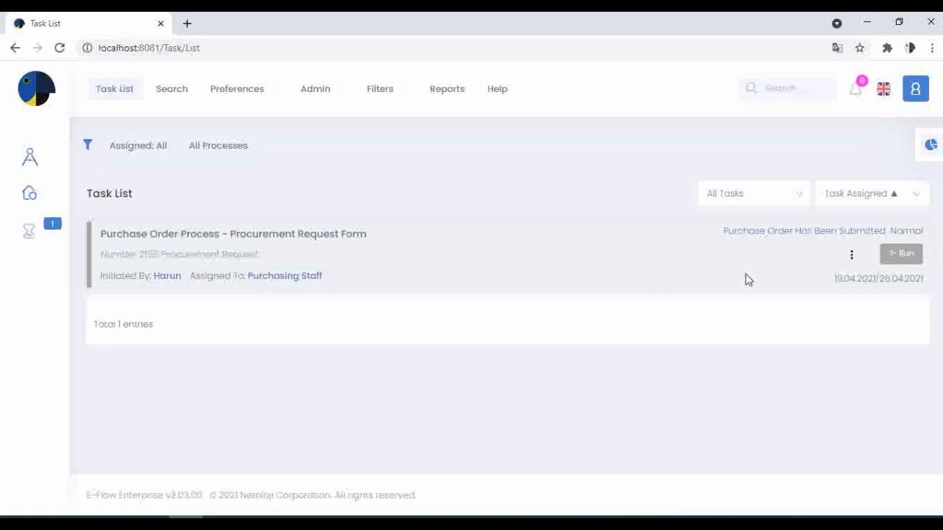
{"action": "left_click", "coordinate": [905, 264]}
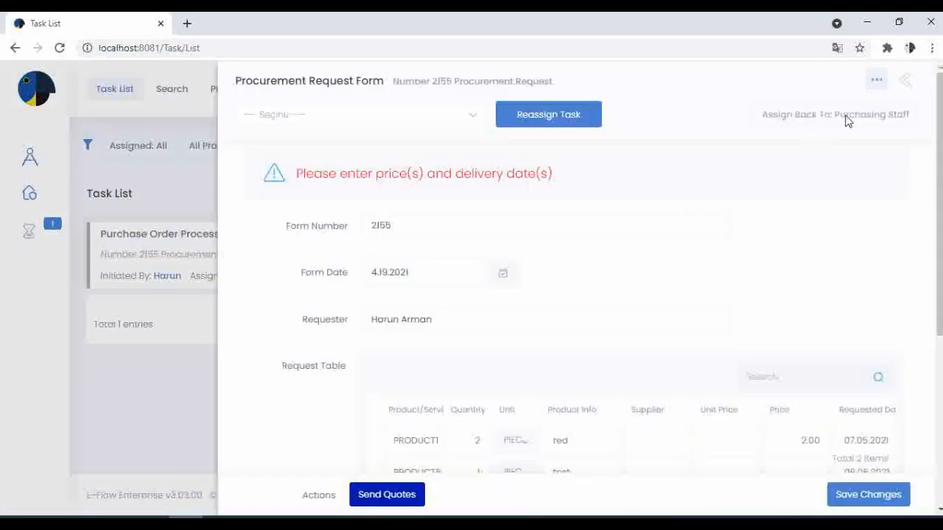
{"action": "left_click", "coordinate": [905, 81]}
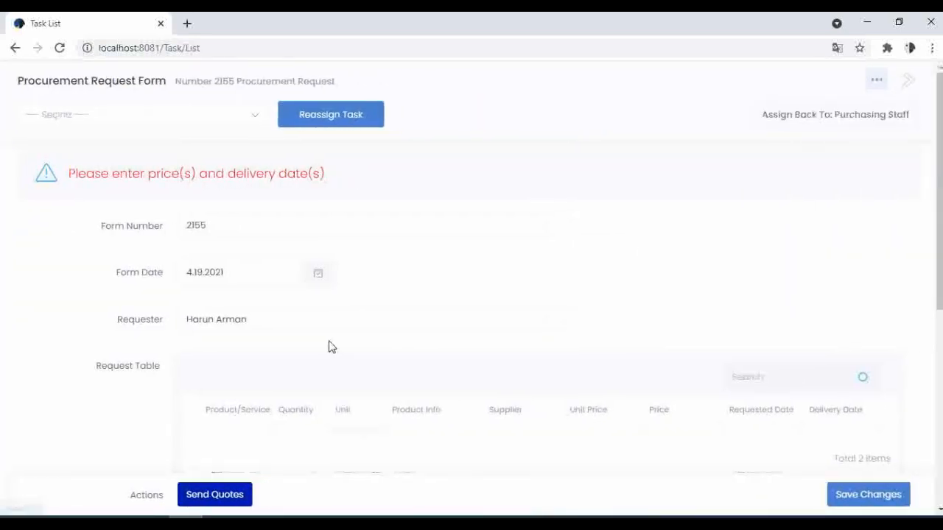
- Enter the quotation unit prices: 11 and 12 for PR01 from supplier1 and supplier5, 15 and 14 for PR05 from supplier1 and supplier5
{"action": "scroll", "coordinate": [328, 346], "scroll_direction": "down", "scroll_amount": 3}
{"action": "scroll", "coordinate": [328, 346], "scroll_direction": "down", "scroll_amount": 3}
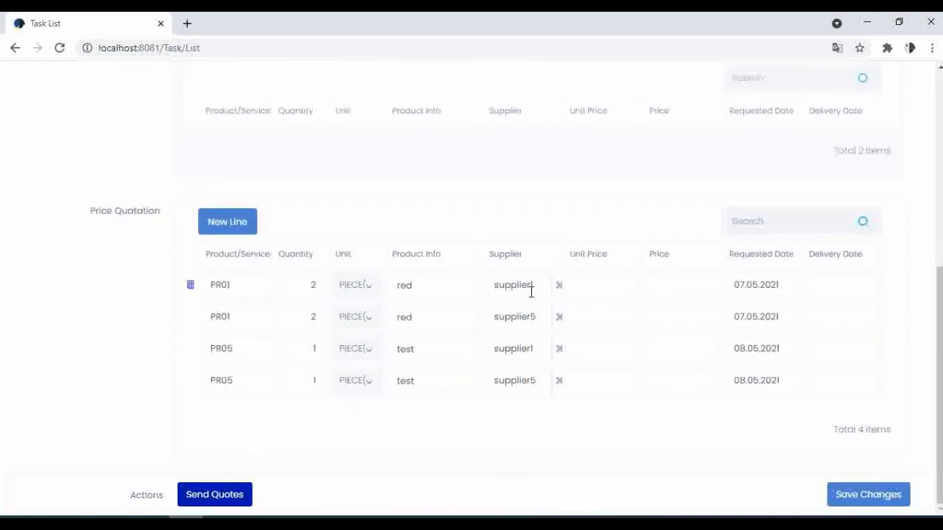
{"action": "left_click", "coordinate": [599, 283]}
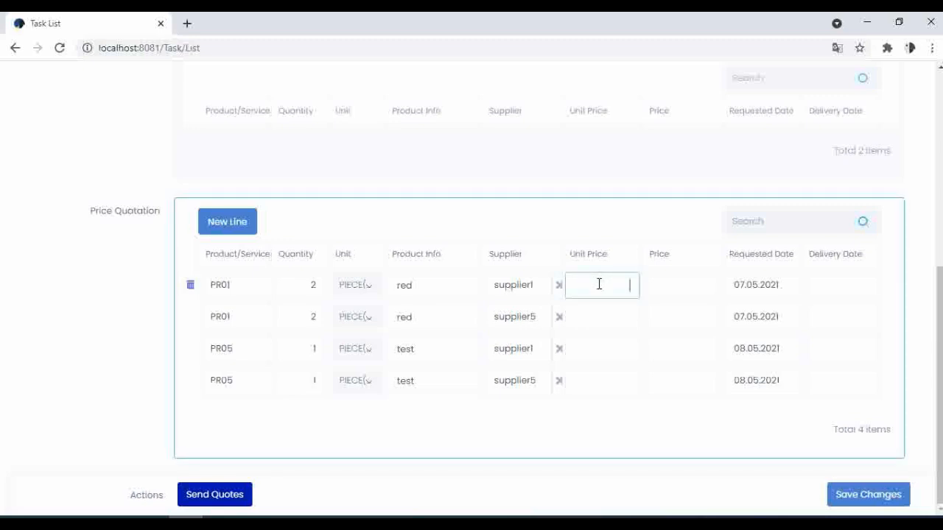
{"action": "type", "text": "11"}
{"action": "left_click", "coordinate": [604, 319]}
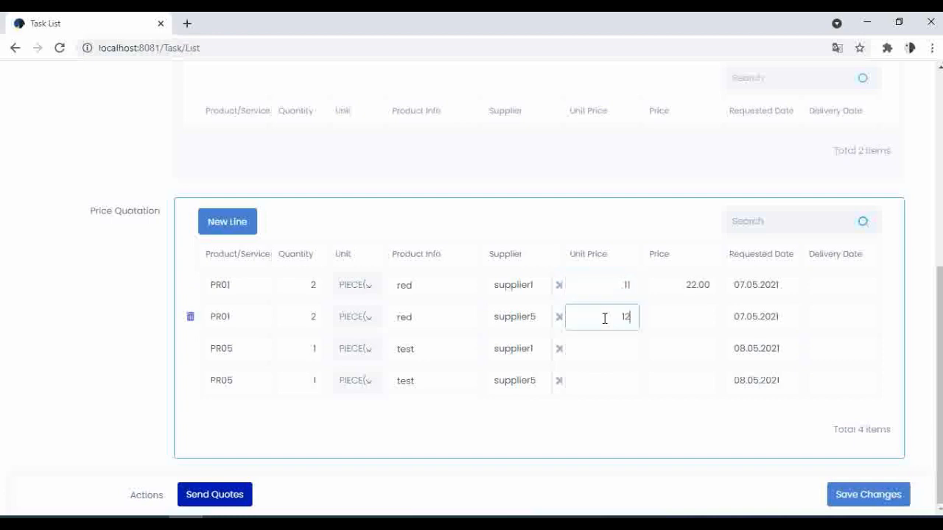
{"action": "left_click", "coordinate": [593, 357]}
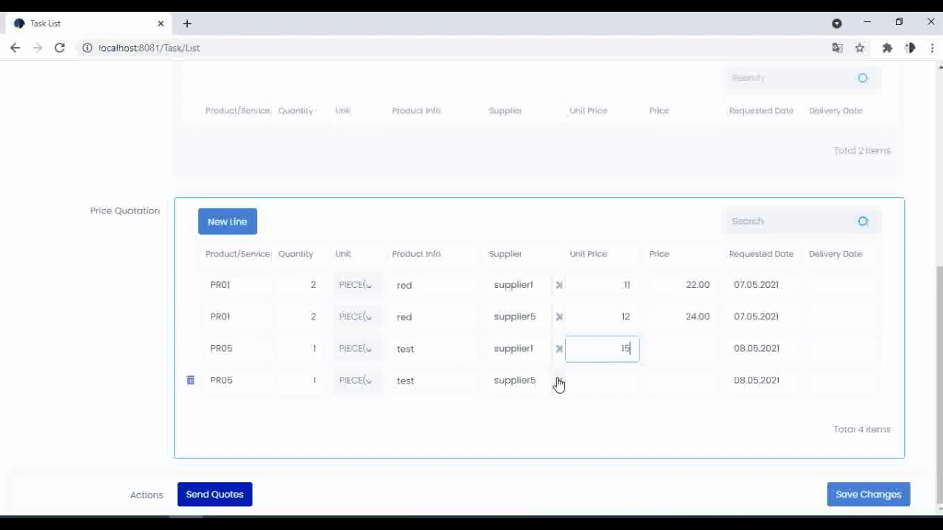
{"action": "left_click", "coordinate": [579, 386]}
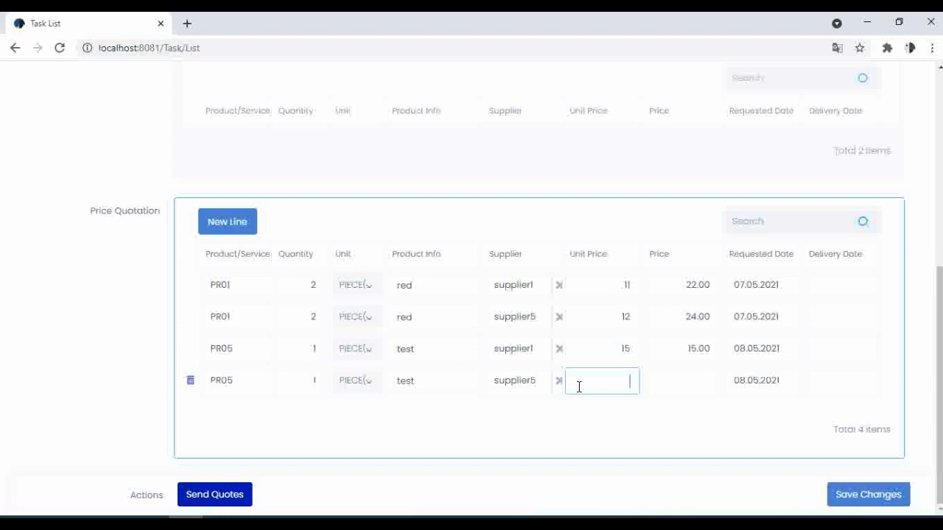
{"action": "type", "text": "14"}
{"action": "left_click", "coordinate": [681, 385]}
- Set the four quotation lines' delivery dates to 04.05.2021, 05.05.2021, 06.05.2021 and 07.05.2021 in order, and send the quotes
{"action": "left_click", "coordinate": [831, 282]}
{"action": "left_click", "coordinate": [840, 254]}
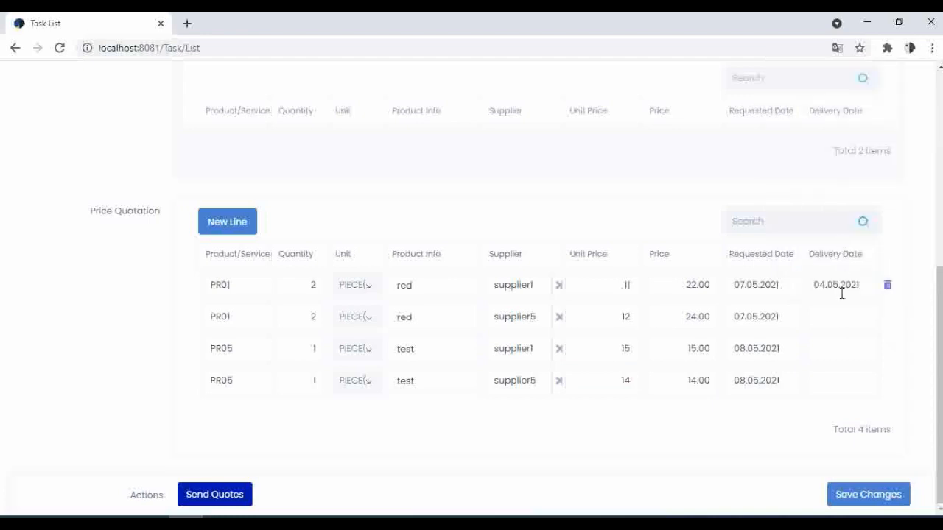
{"action": "left_click", "coordinate": [835, 317]}
{"action": "left_click", "coordinate": [863, 289]}
{"action": "left_click", "coordinate": [836, 343]}
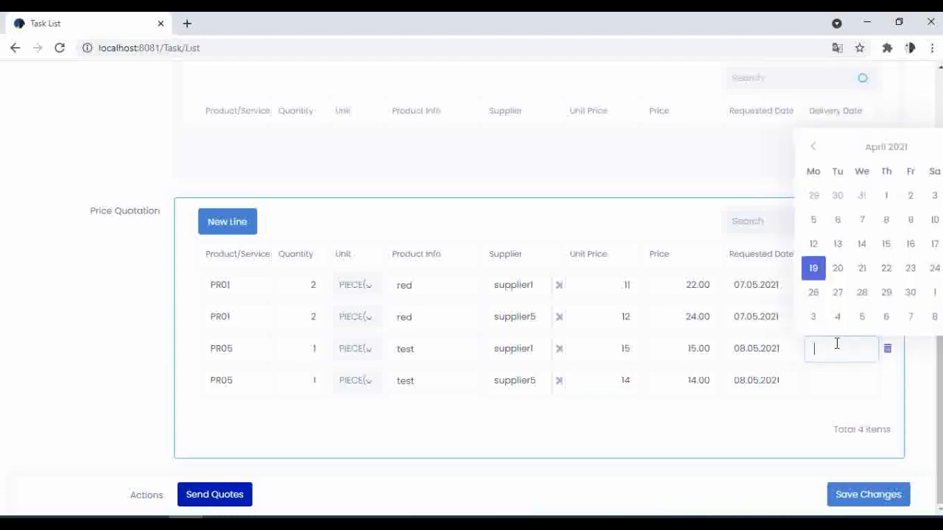
{"action": "left_click", "coordinate": [878, 318]}
{"action": "left_click", "coordinate": [842, 384]}
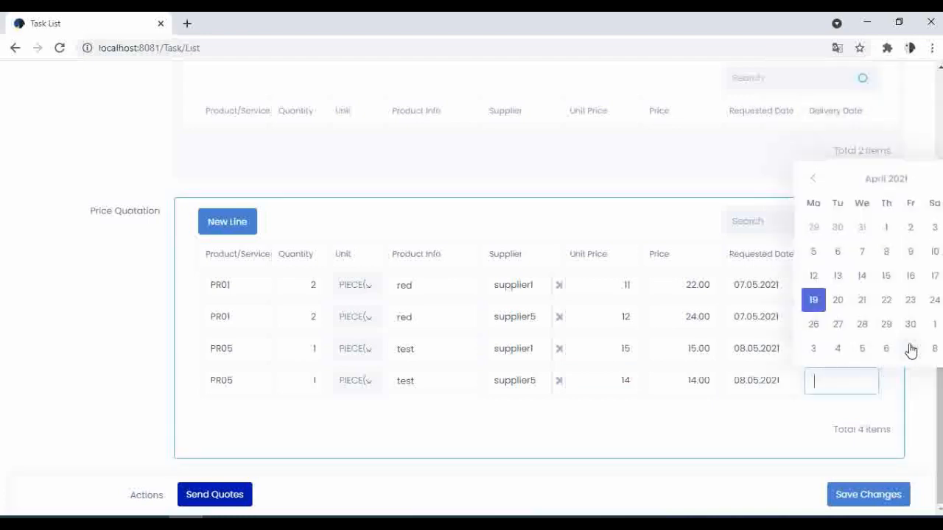
{"action": "left_click", "coordinate": [911, 350]}
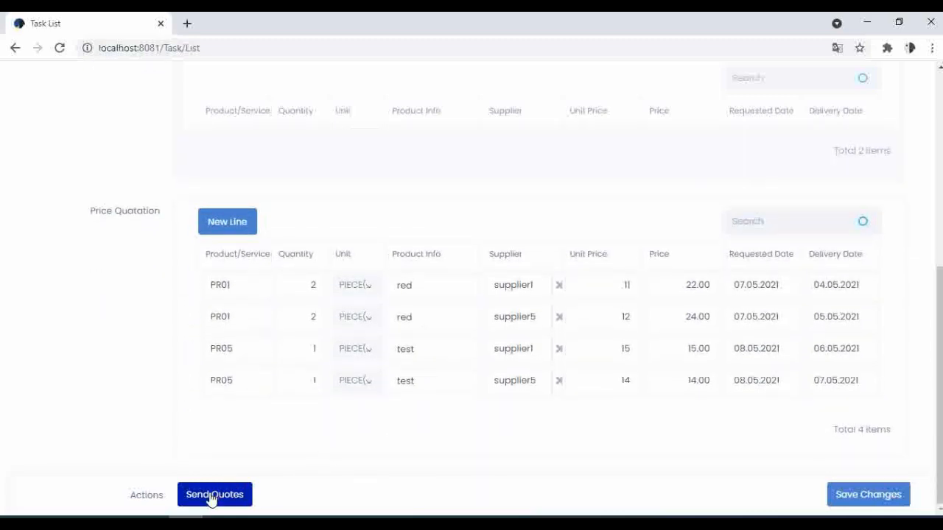
{"action": "left_click", "coordinate": [211, 498]}
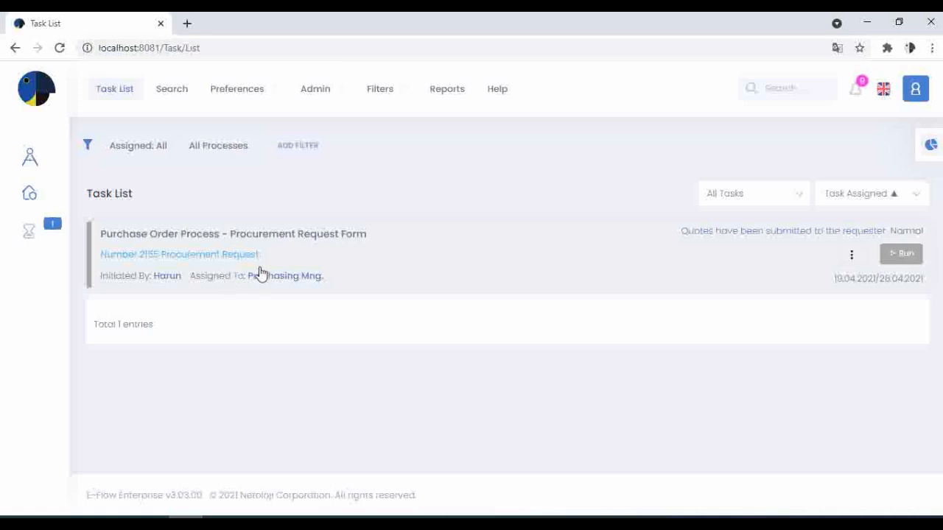
- Run the Procurement Request Form task assigned to Purchasing Mng. and review its request and price quotation tables
{"action": "left_click", "coordinate": [901, 254]}
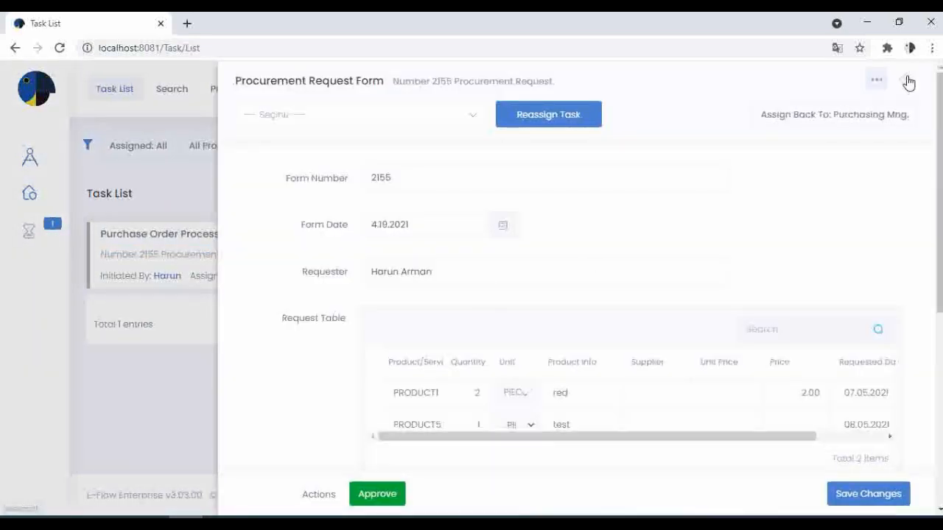
{"action": "scroll", "coordinate": [361, 226], "scroll_direction": "down", "scroll_amount": 4}
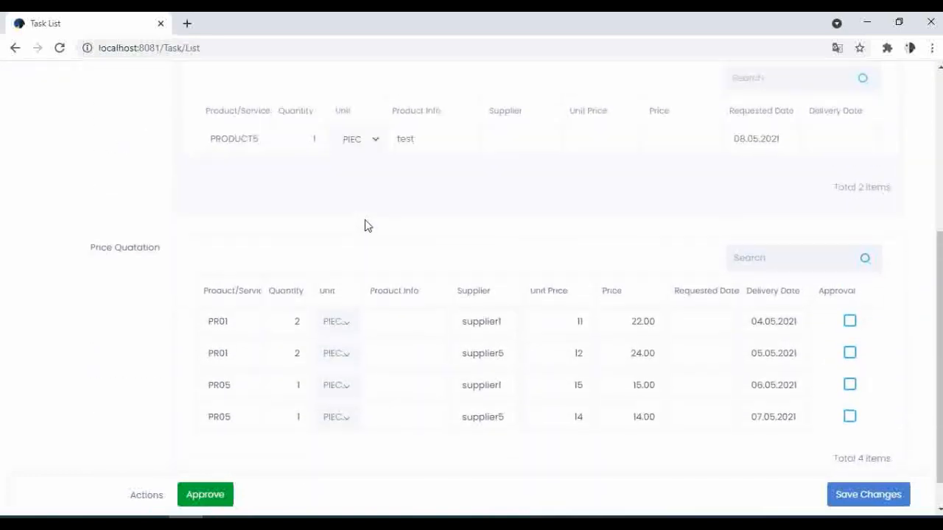
{"action": "scroll", "coordinate": [362, 225], "scroll_direction": "up", "scroll_amount": 1}
{"action": "scroll", "coordinate": [365, 219], "scroll_direction": "up", "scroll_amount": 2}
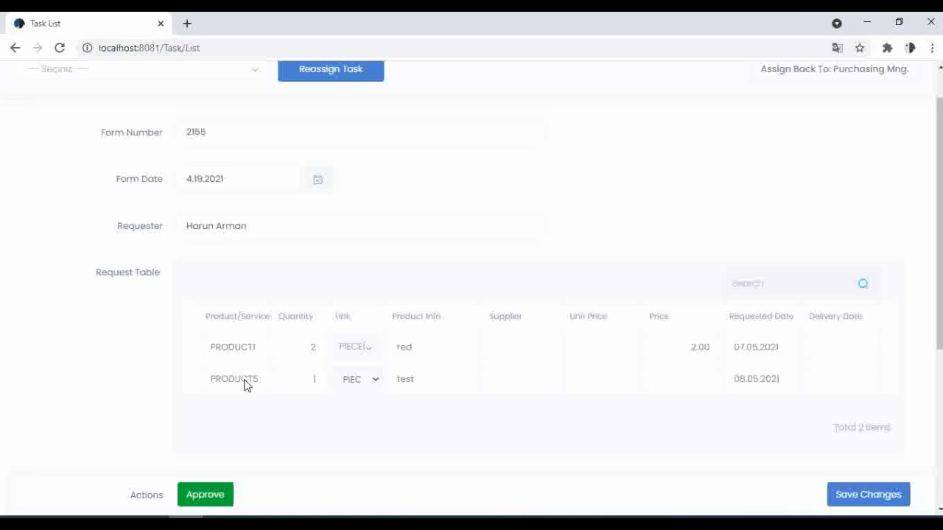
{"action": "scroll", "coordinate": [243, 382], "scroll_direction": "down", "scroll_amount": 3}
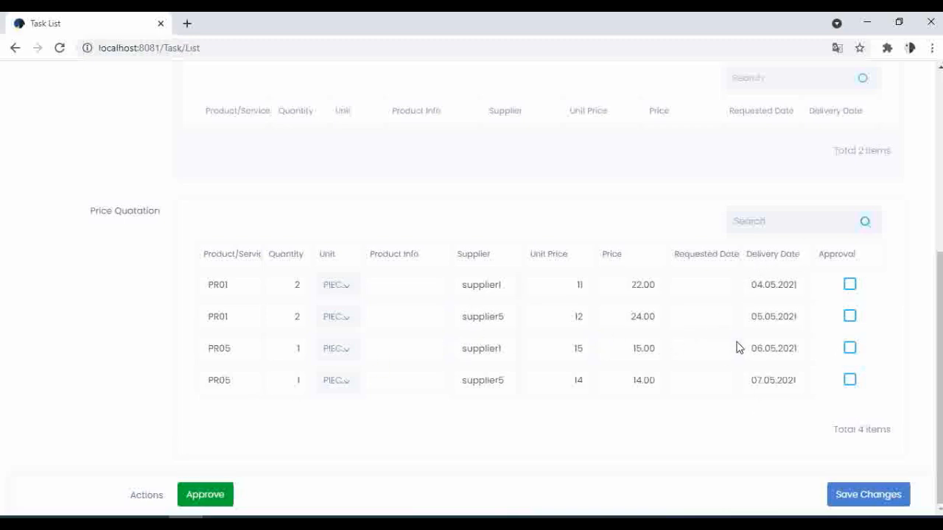
- Mark supplier1's PR01 quotation and supplier5's PR05 quotation for approval, and approve the procurement request
{"action": "left_click", "coordinate": [694, 290]}
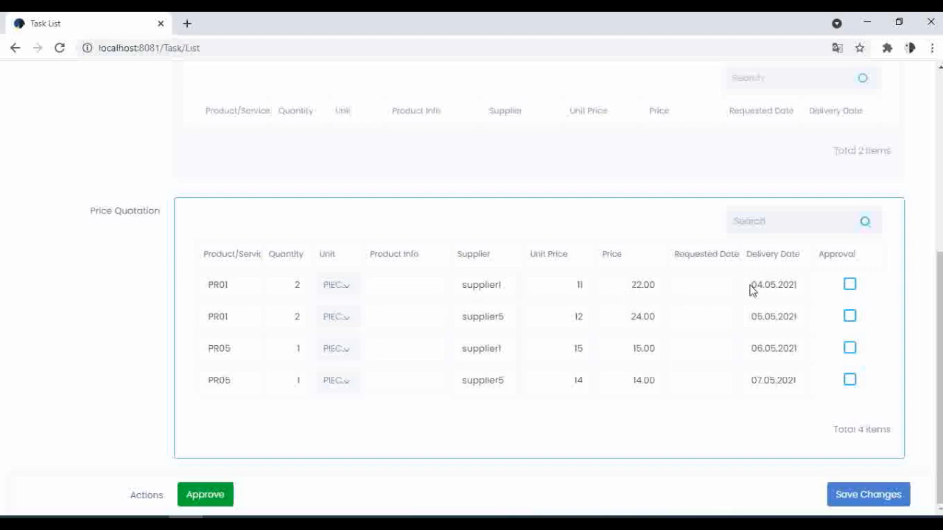
{"action": "left_click", "coordinate": [849, 285]}
{"action": "left_click", "coordinate": [849, 380]}
{"action": "left_click", "coordinate": [225, 498]}
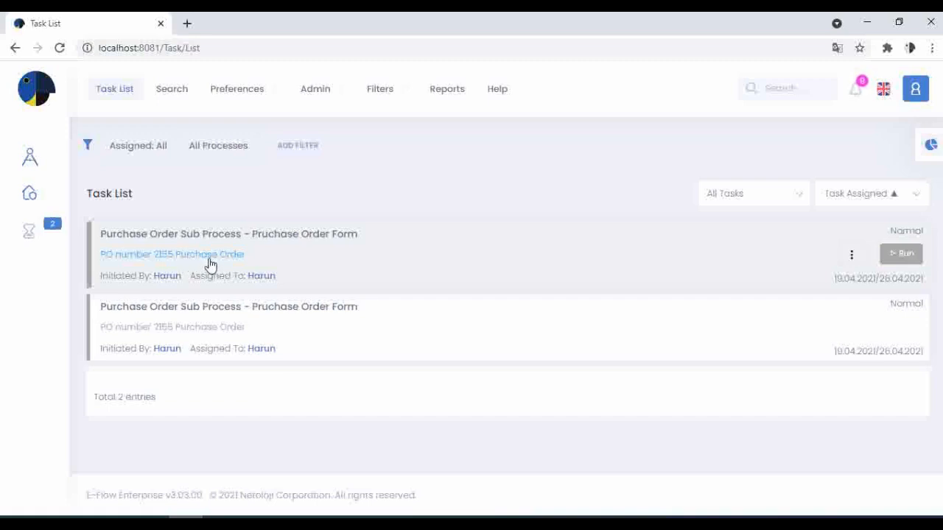
- Examine the order tables of both Purchase Order Sub Process tasks, checking each one's product, supplier and price
{"action": "left_click", "coordinate": [891, 254]}
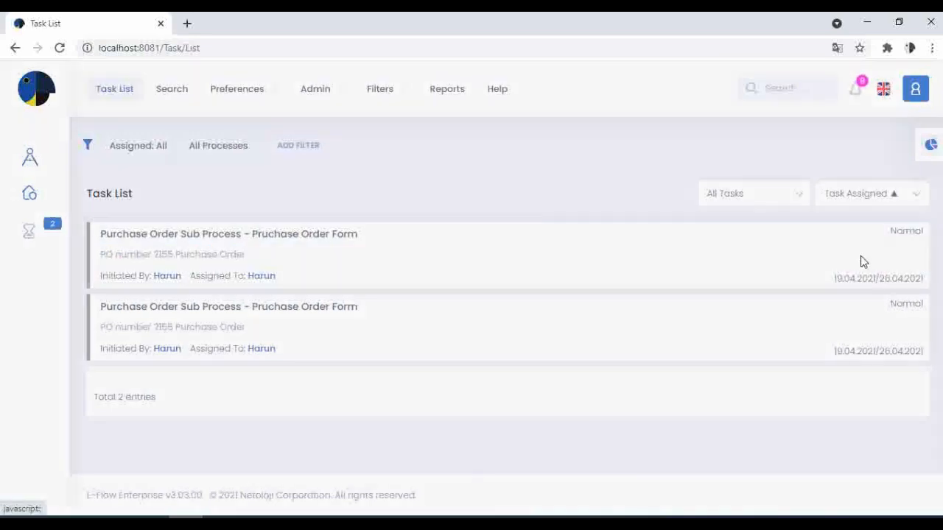
{"action": "scroll", "coordinate": [491, 275], "scroll_direction": "down", "scroll_amount": 1}
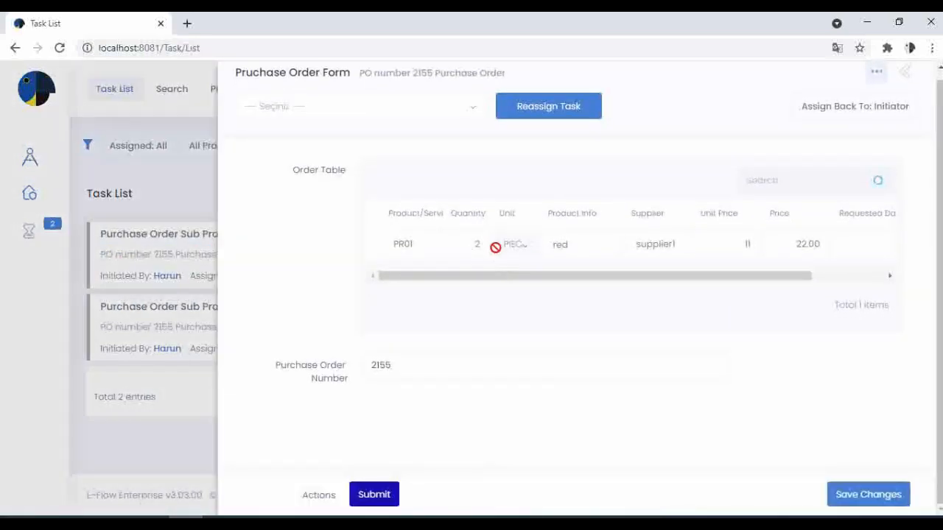
{"action": "left_click_drag", "start_coordinate": [508, 279], "coordinate": [463, 270]}
{"action": "left_click", "coordinate": [167, 193]}
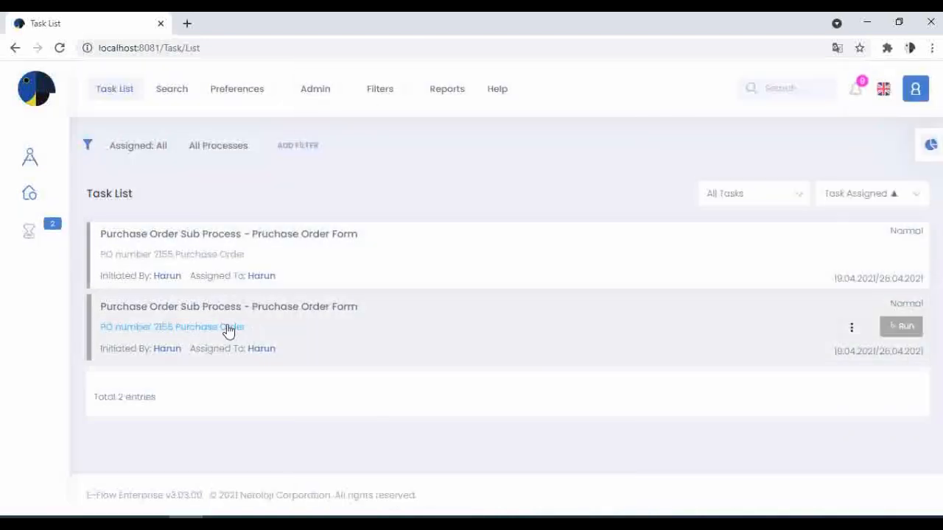
{"action": "left_click", "coordinate": [297, 337]}
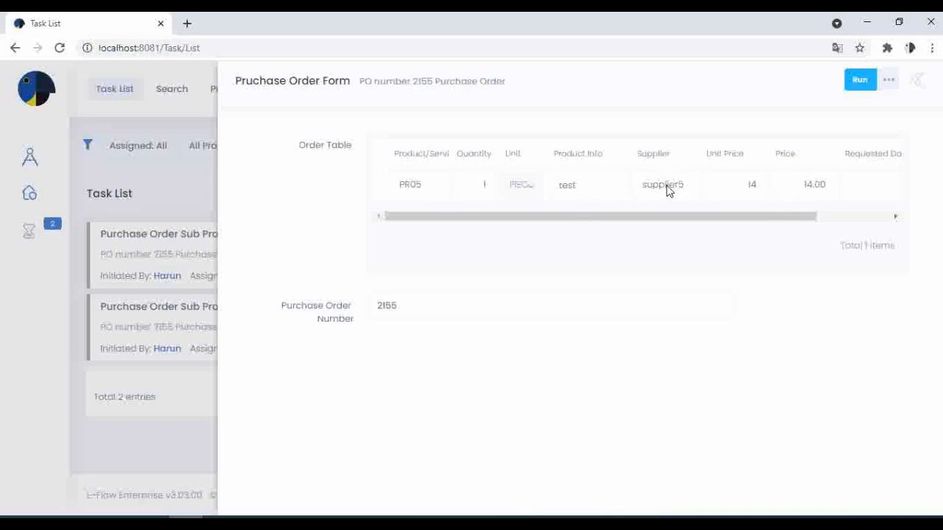
{"action": "left_click", "coordinate": [194, 259]}
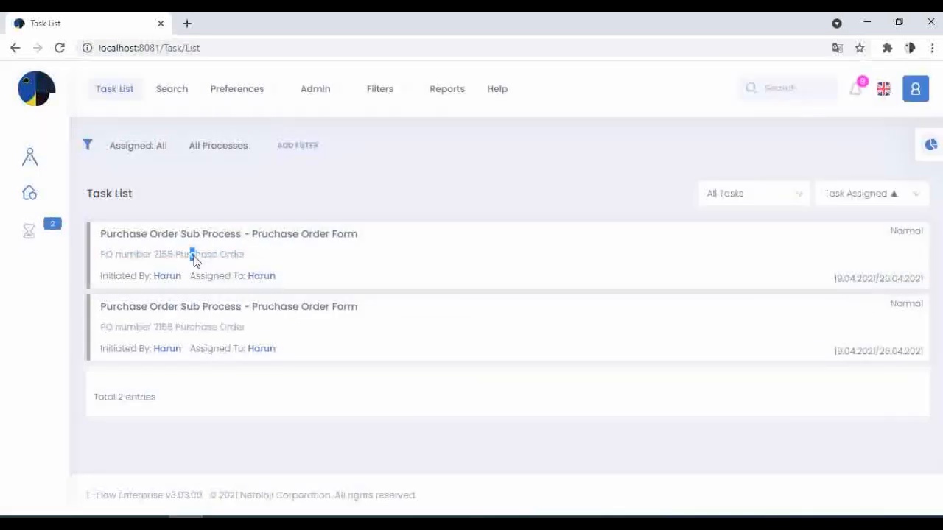
{"action": "left_click", "coordinate": [193, 260]}
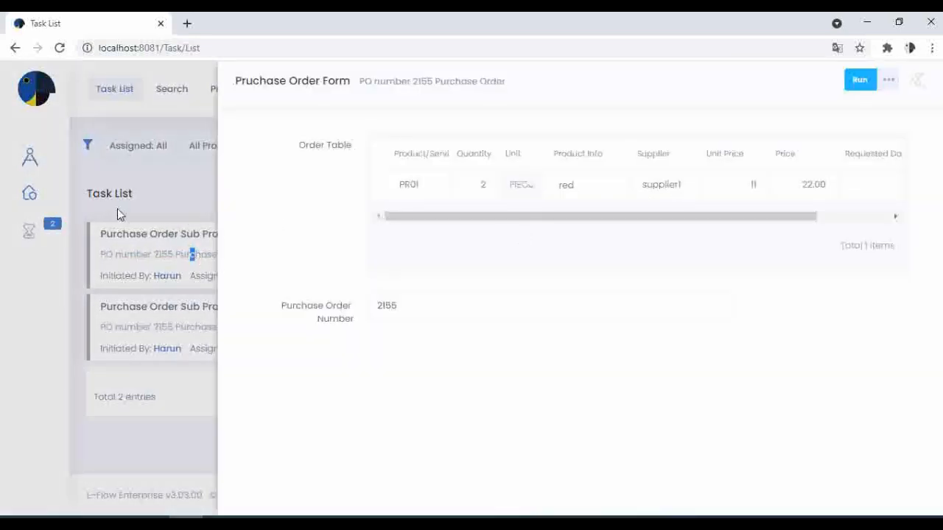
{"action": "left_click", "coordinate": [173, 205]}
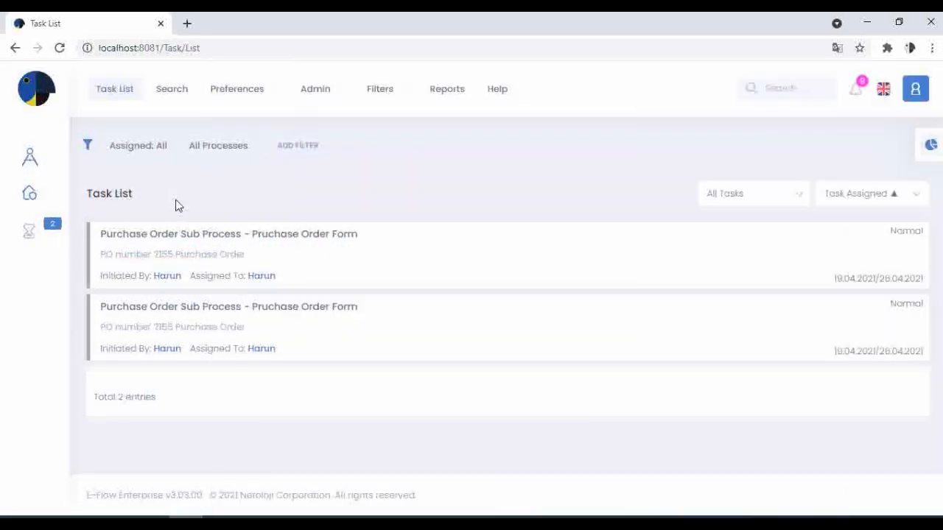